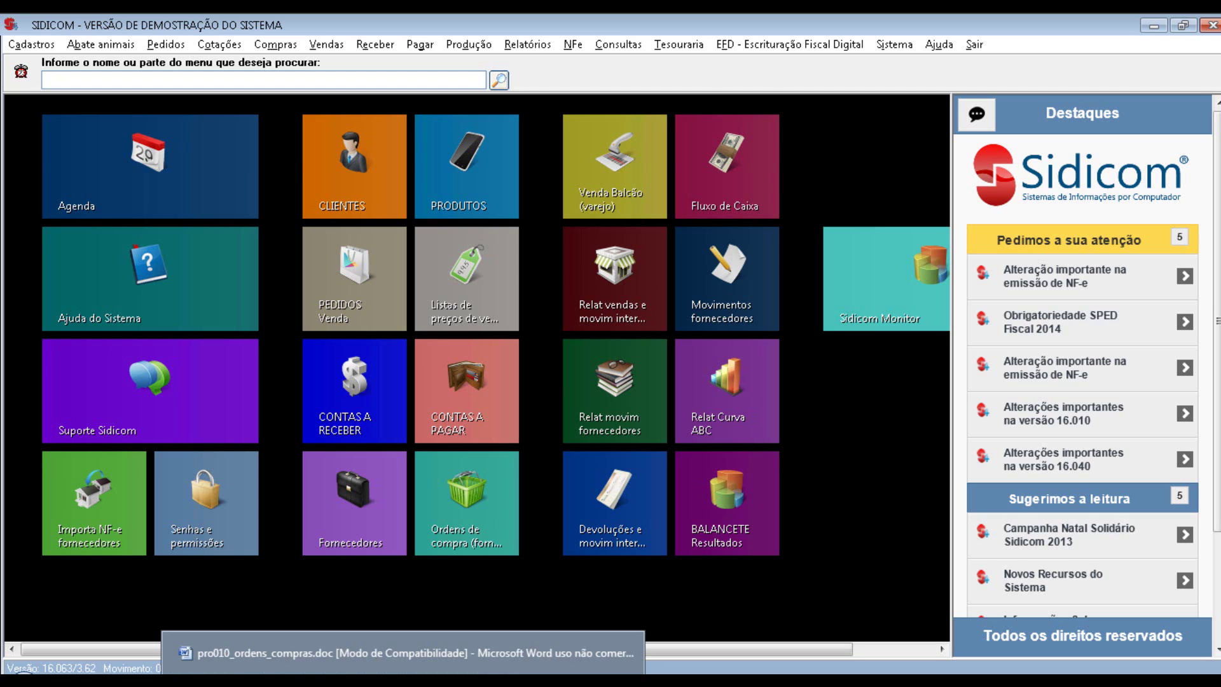
Switch to pro010_ordens_compras.doc in Word and read the purchase order procedures through to the signature section.
click(406, 652)
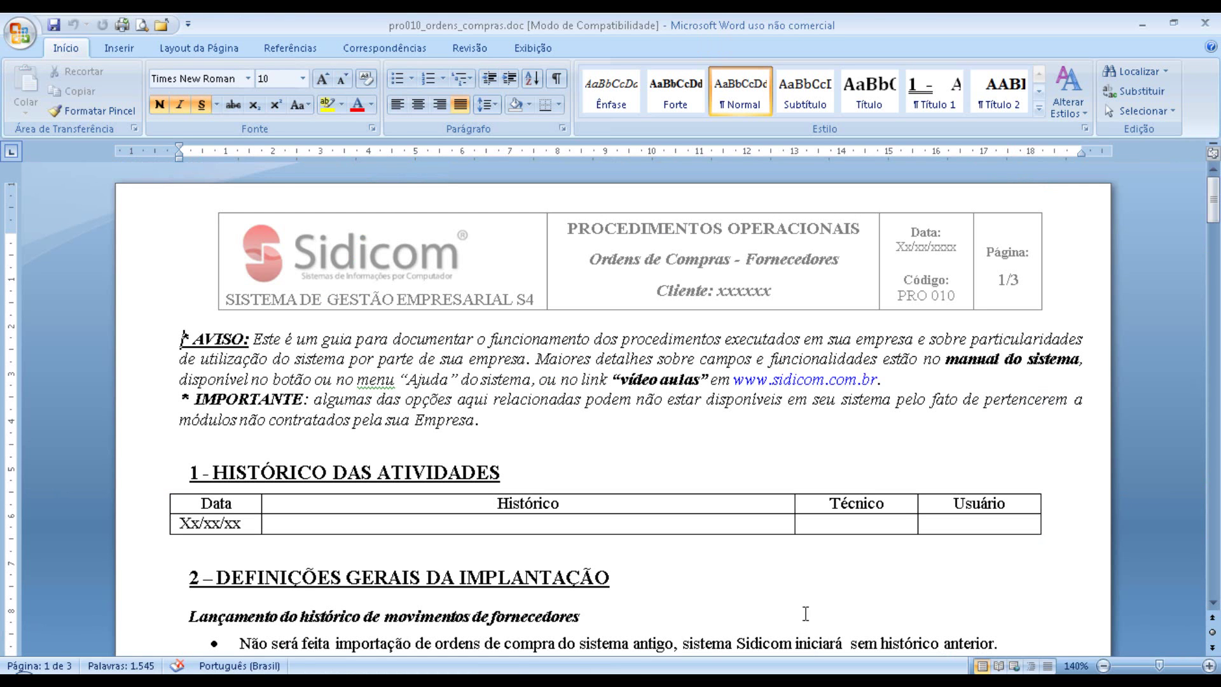
click(937, 401)
scroll(939, 404, down, 3)
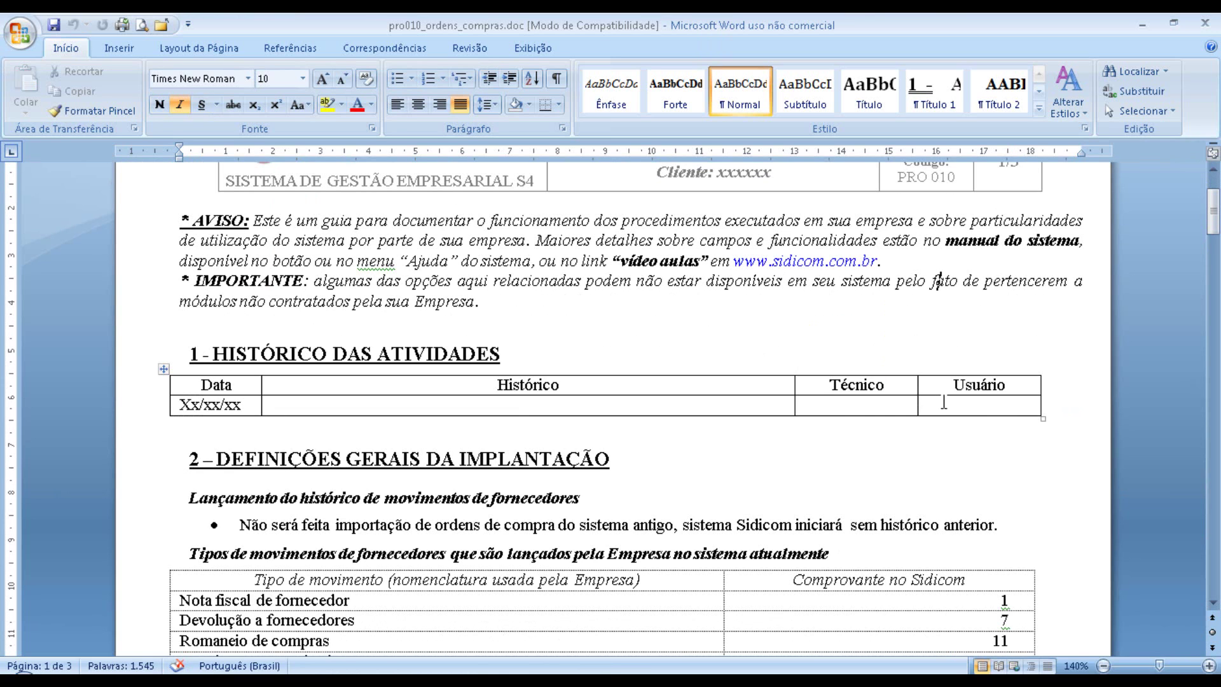
scroll(959, 381, down, 3)
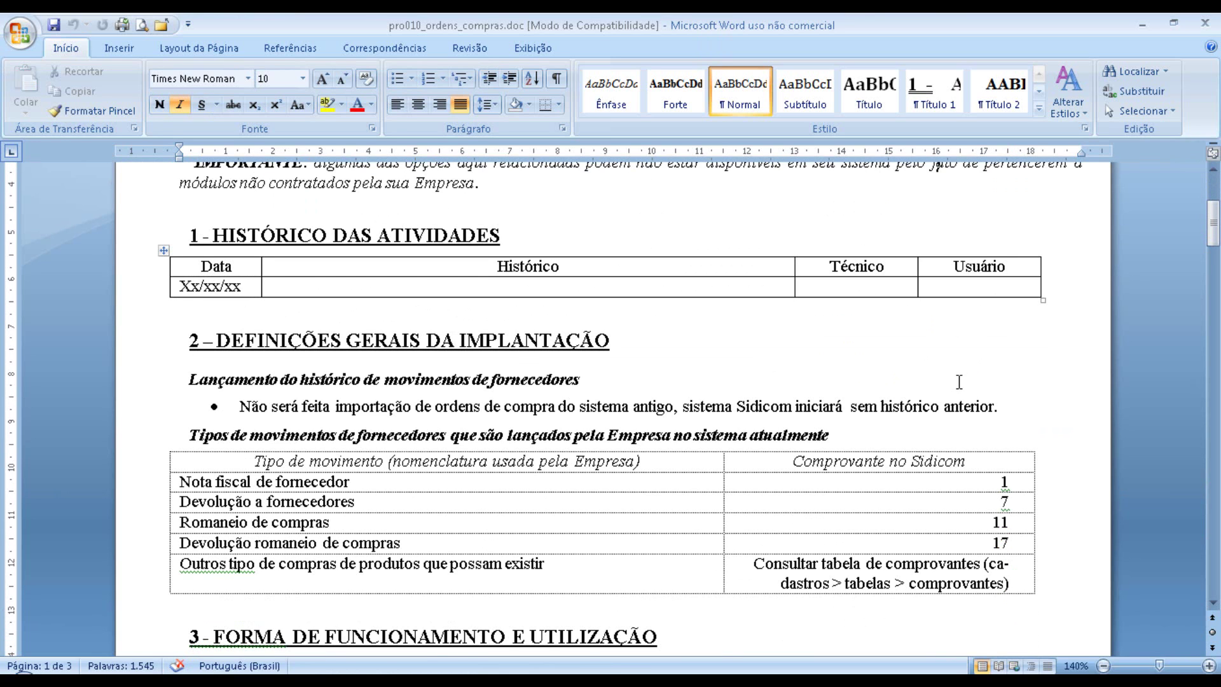
scroll(958, 381, down, 2)
scroll(958, 376, down, 3)
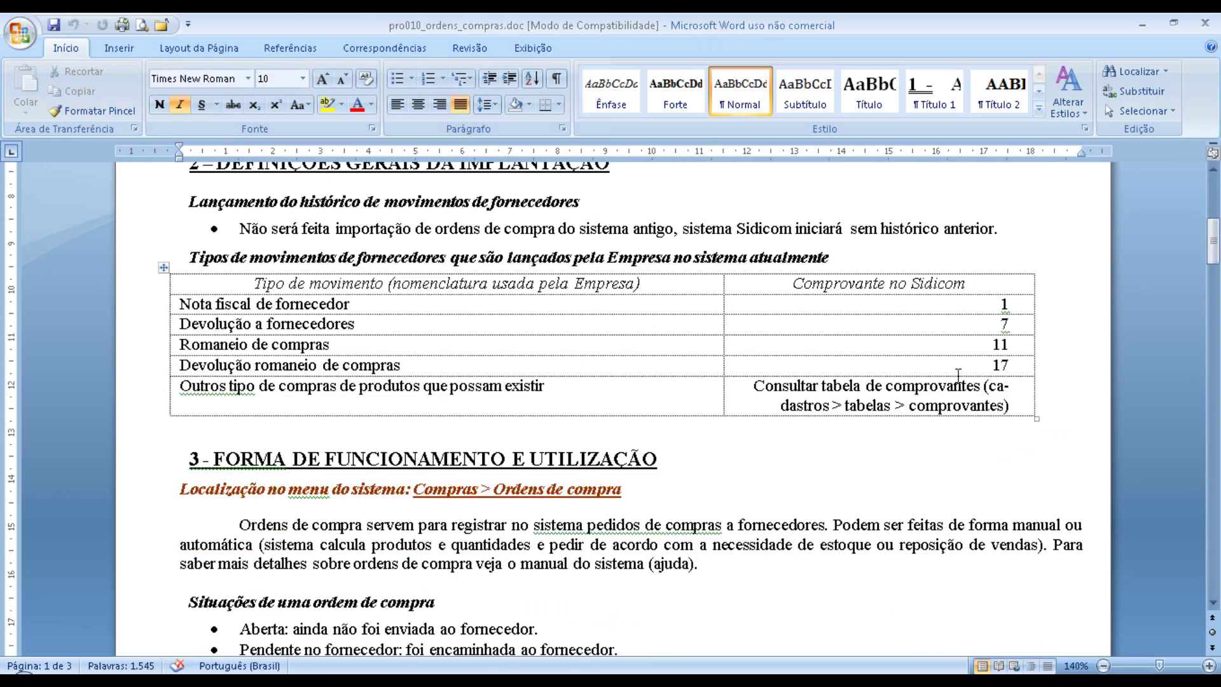
scroll(958, 377, down, 1)
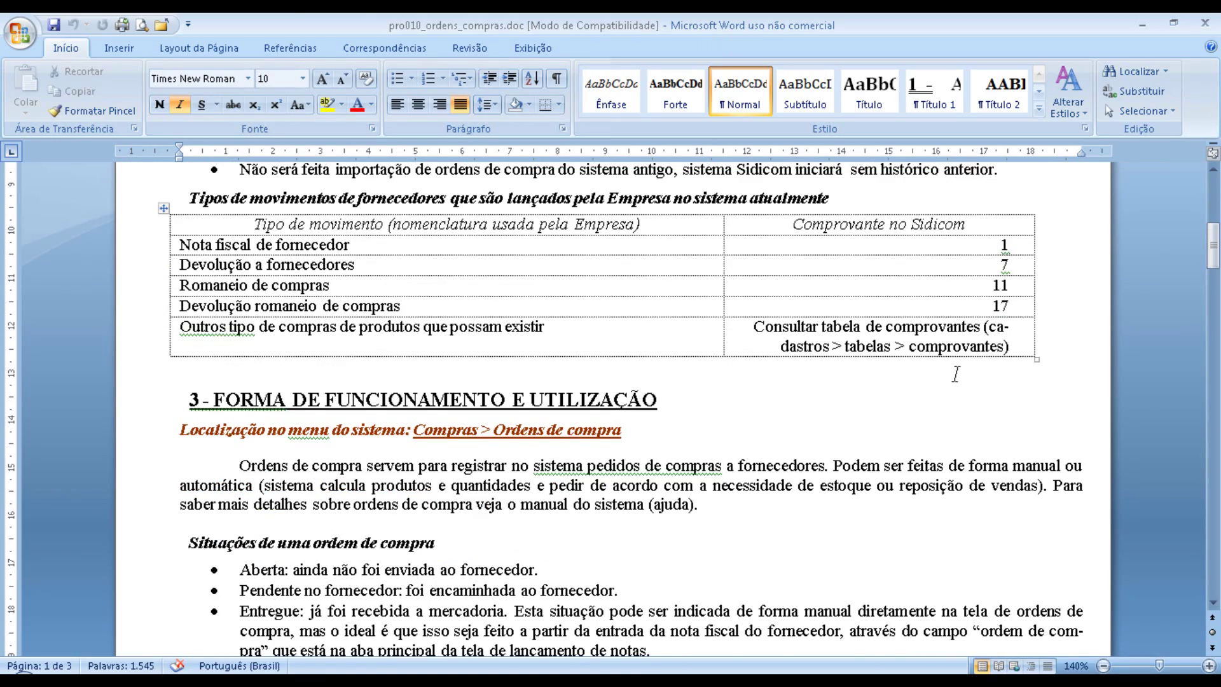
scroll(955, 374, down, 6)
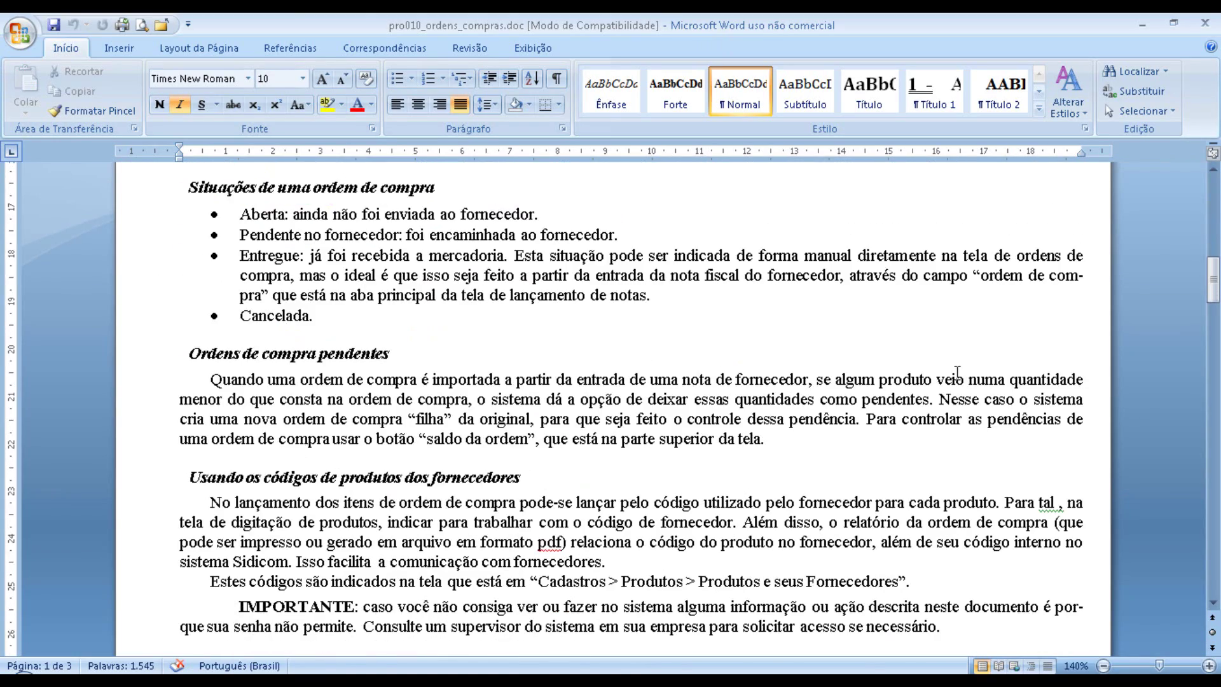
scroll(958, 374, down, 6)
scroll(955, 373, down, 16)
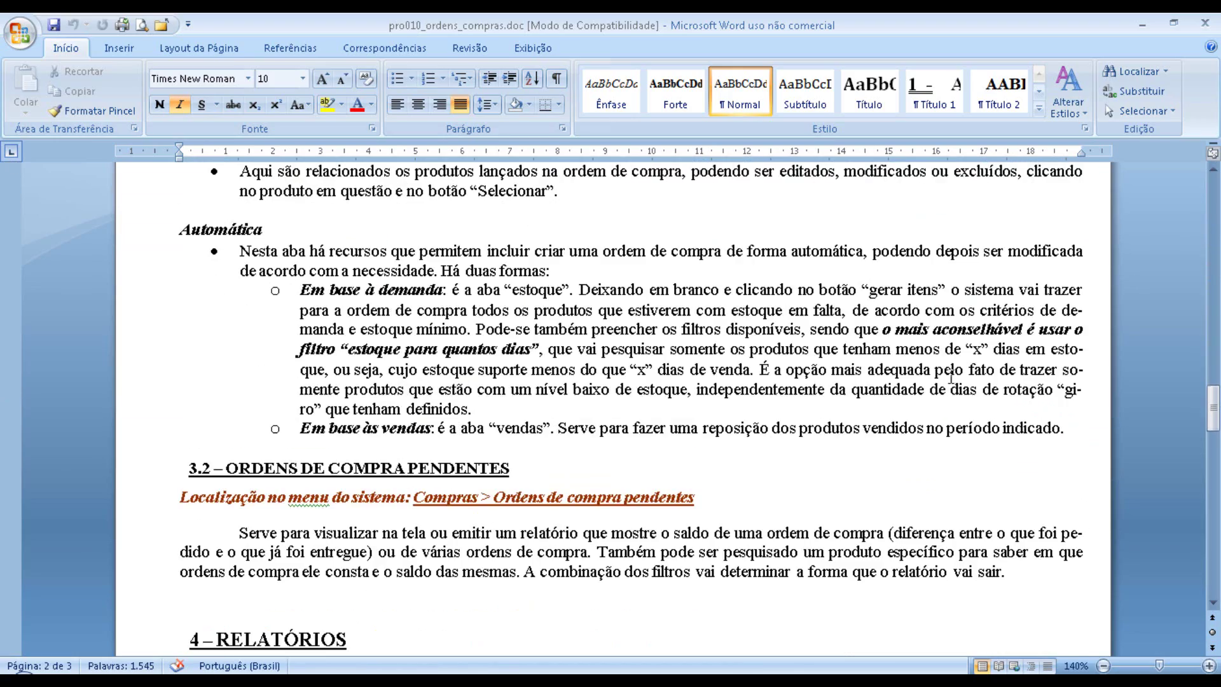
scroll(951, 378, down, 8)
scroll(950, 384, down, 16)
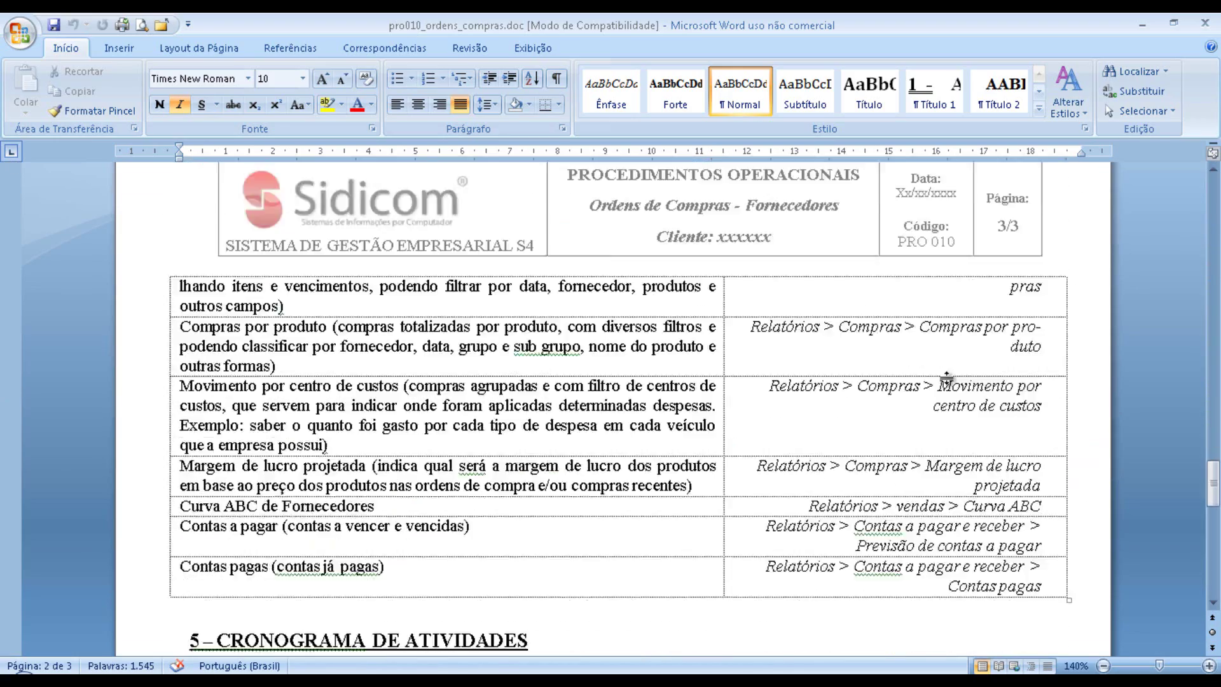
scroll(943, 379, down, 5)
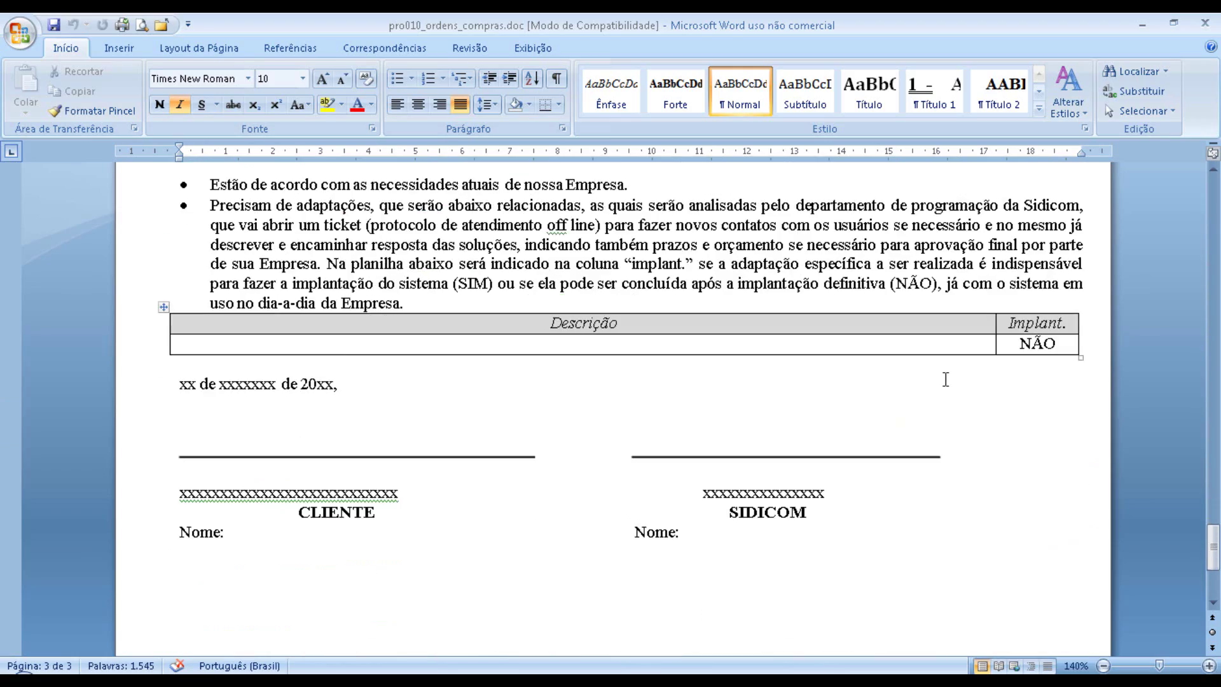
Review the pending purchase orders and reports sections of the procedures document again and return to its beginning.
scroll(944, 380, up, 10)
scroll(946, 381, up, 20)
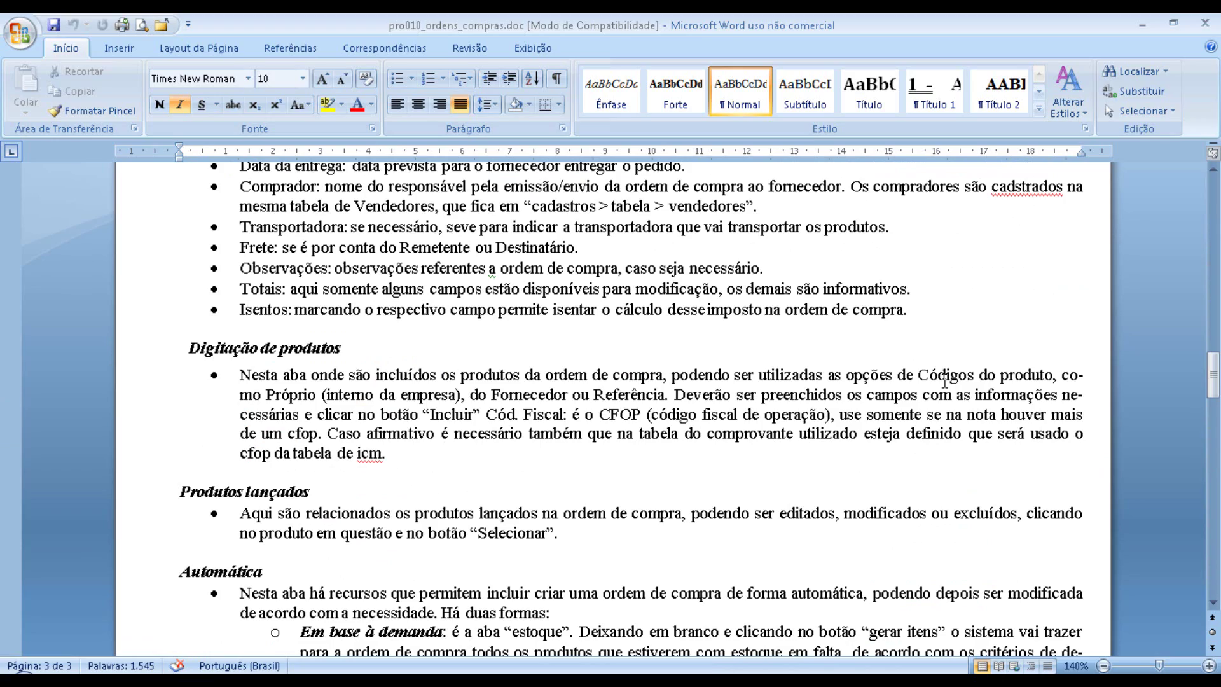
scroll(944, 382, down, 15)
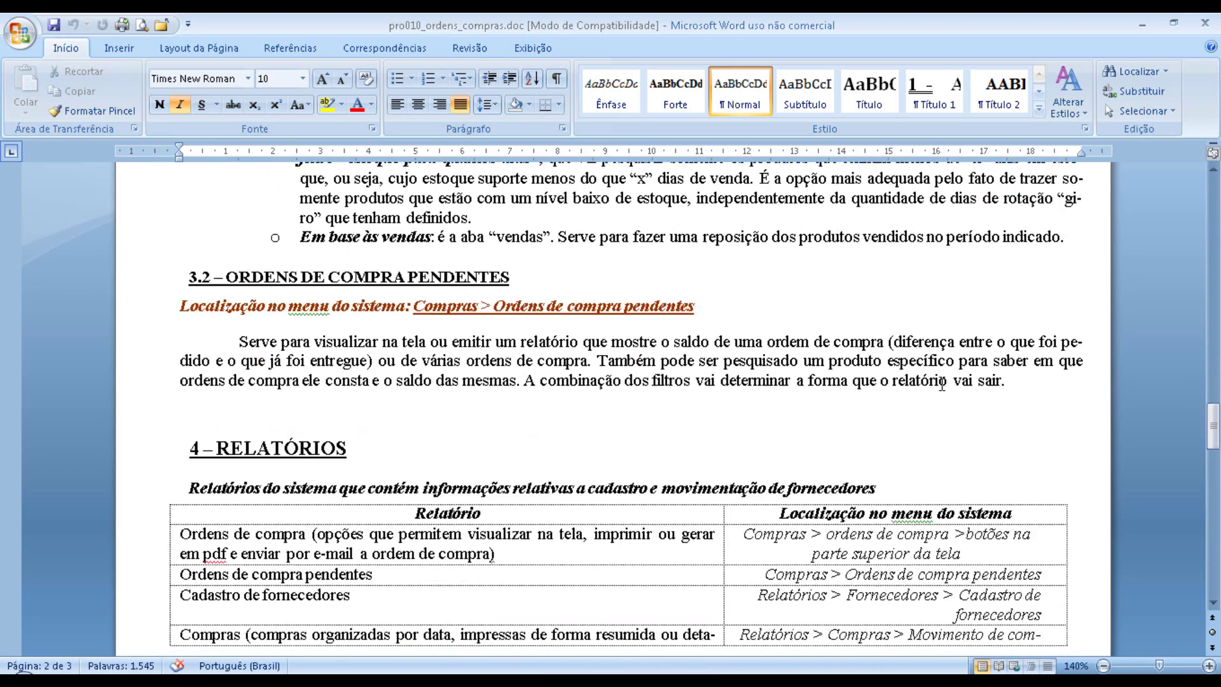
scroll(943, 389, down, 1)
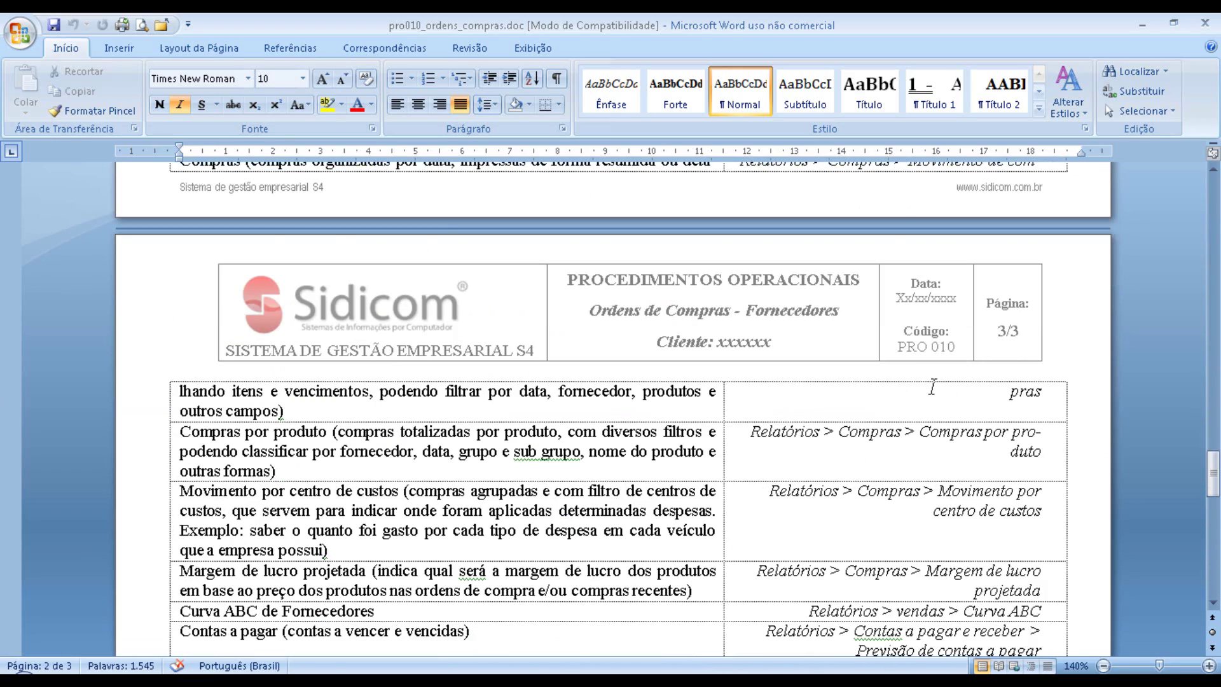
scroll(931, 387, down, 1)
scroll(931, 387, down, 2)
scroll(932, 387, up, 15)
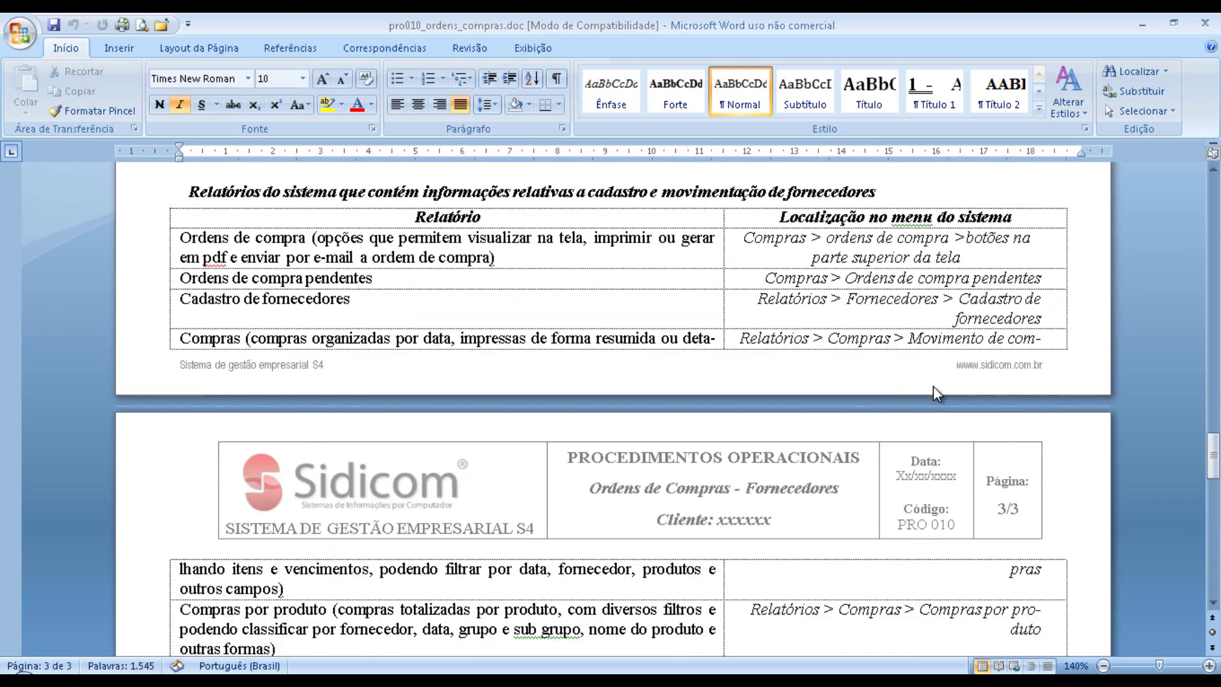
scroll(935, 387, up, 20)
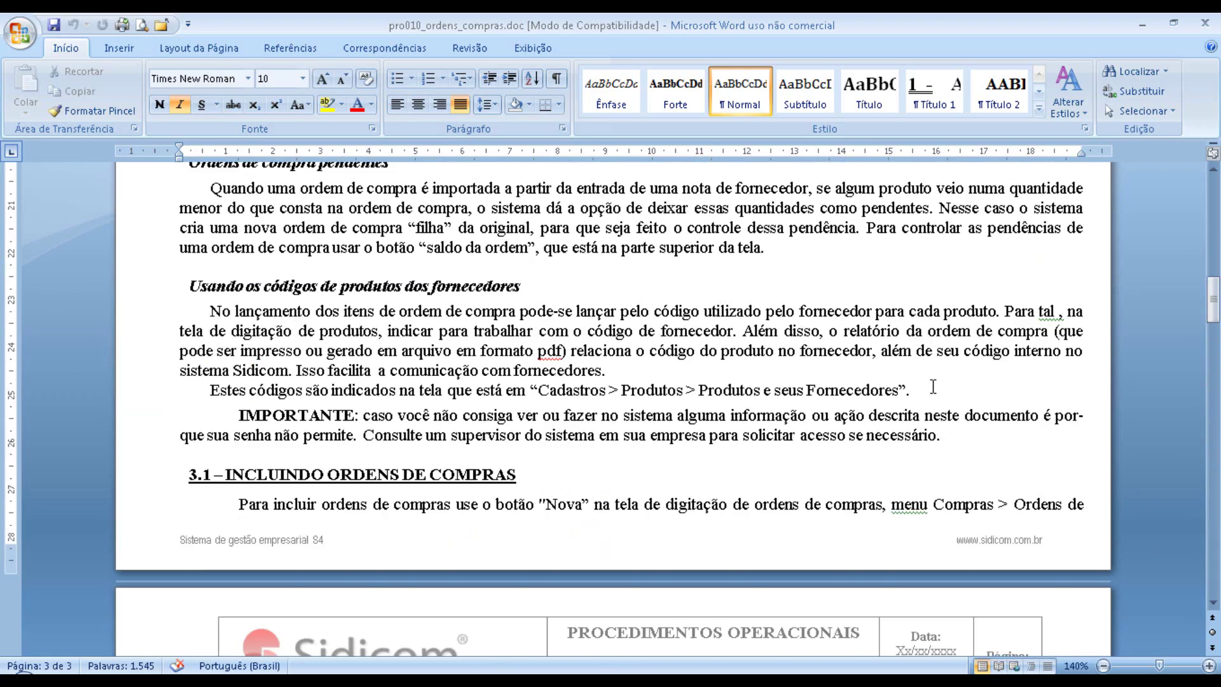
scroll(932, 385, up, 15)
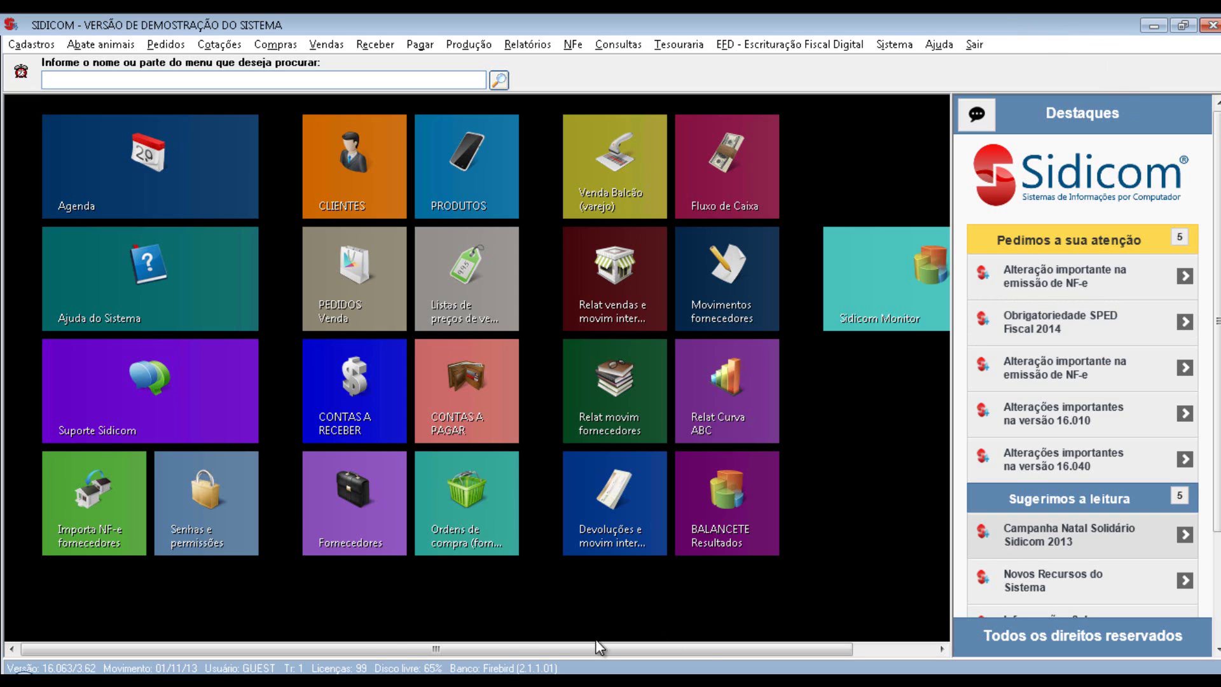
Open the Sidicom help manual and consult the Compras topics on purchase orders, their entry and maintenance, and pending orders.
click(159, 311)
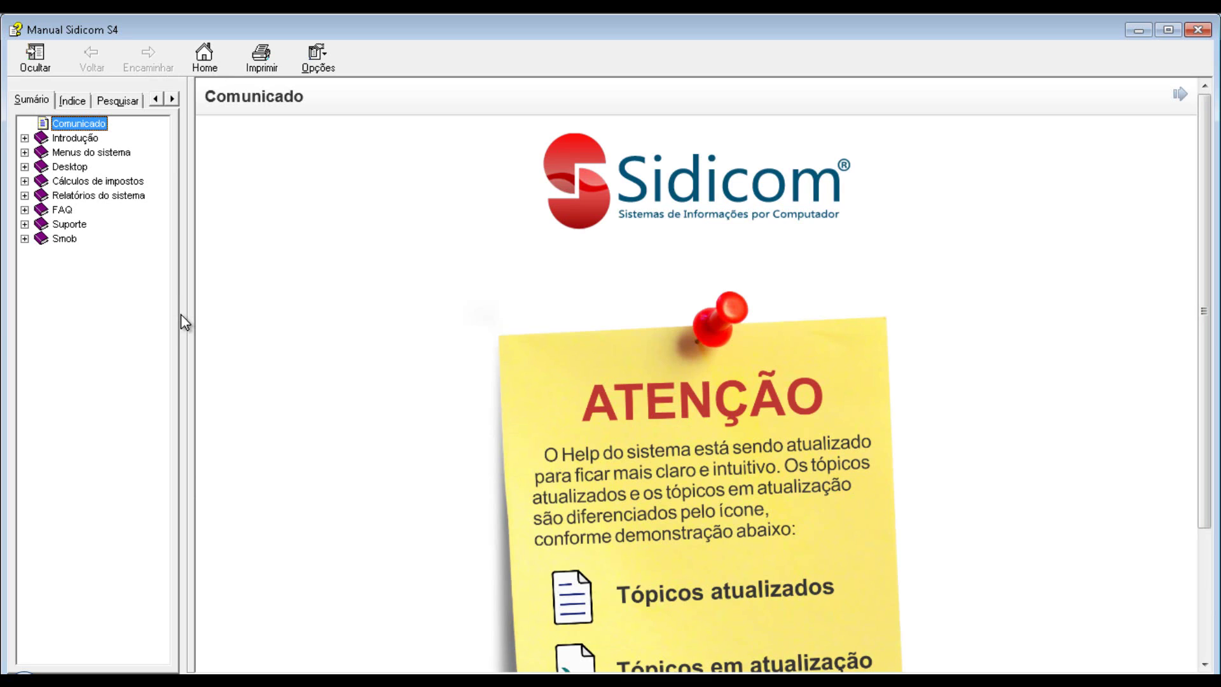
click(25, 154)
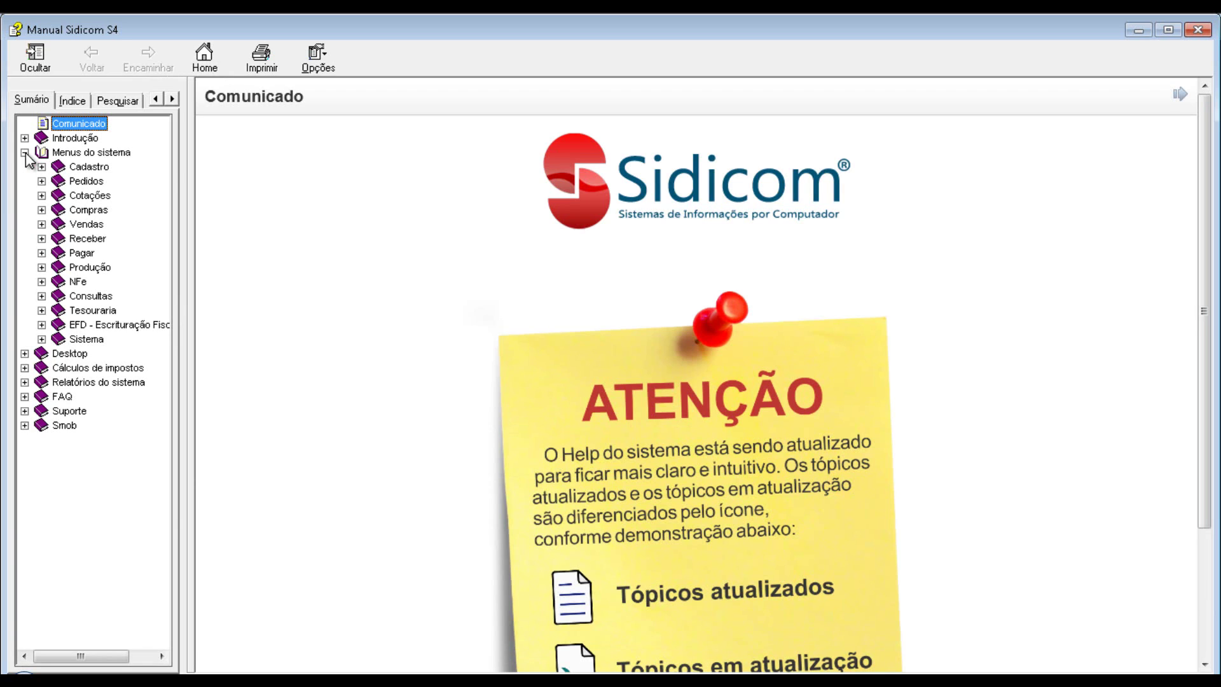
click(42, 210)
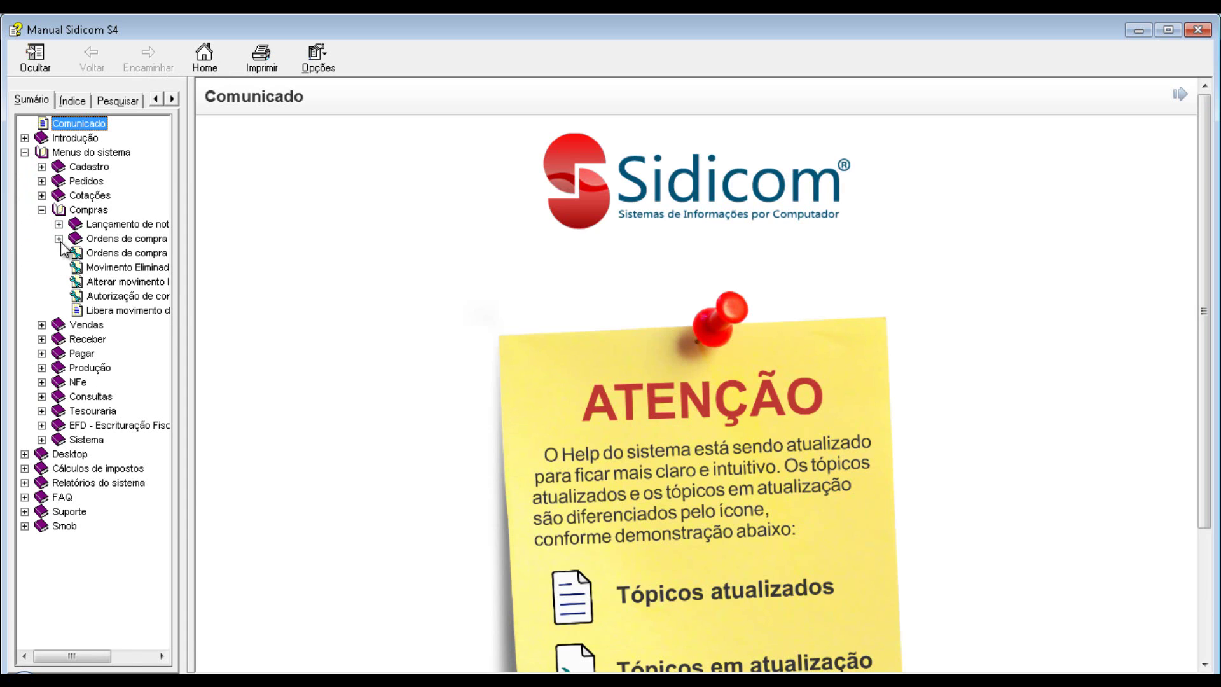
click(59, 239)
click(96, 239)
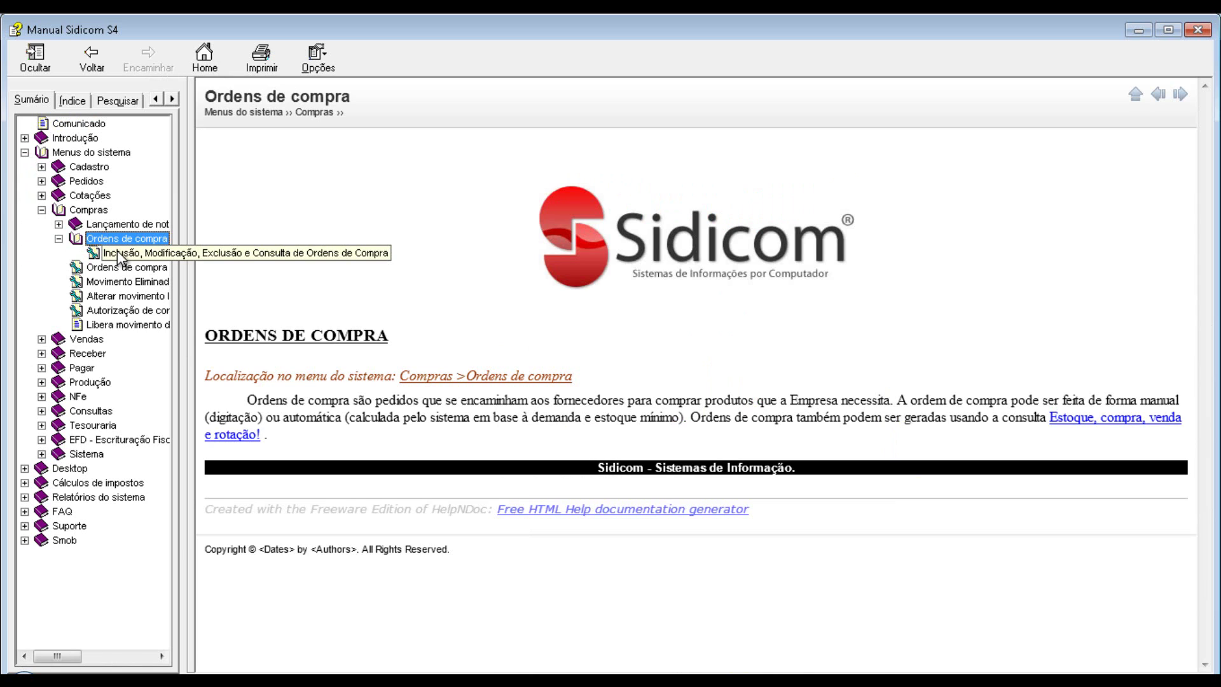
click(116, 253)
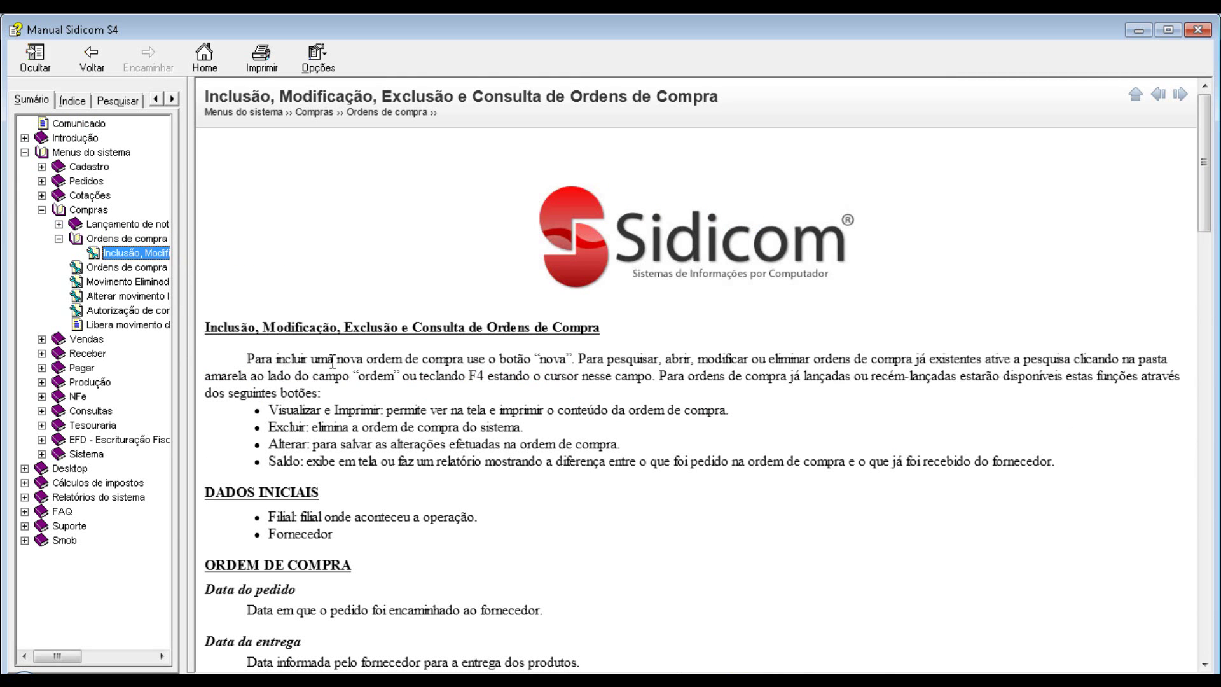
click(149, 268)
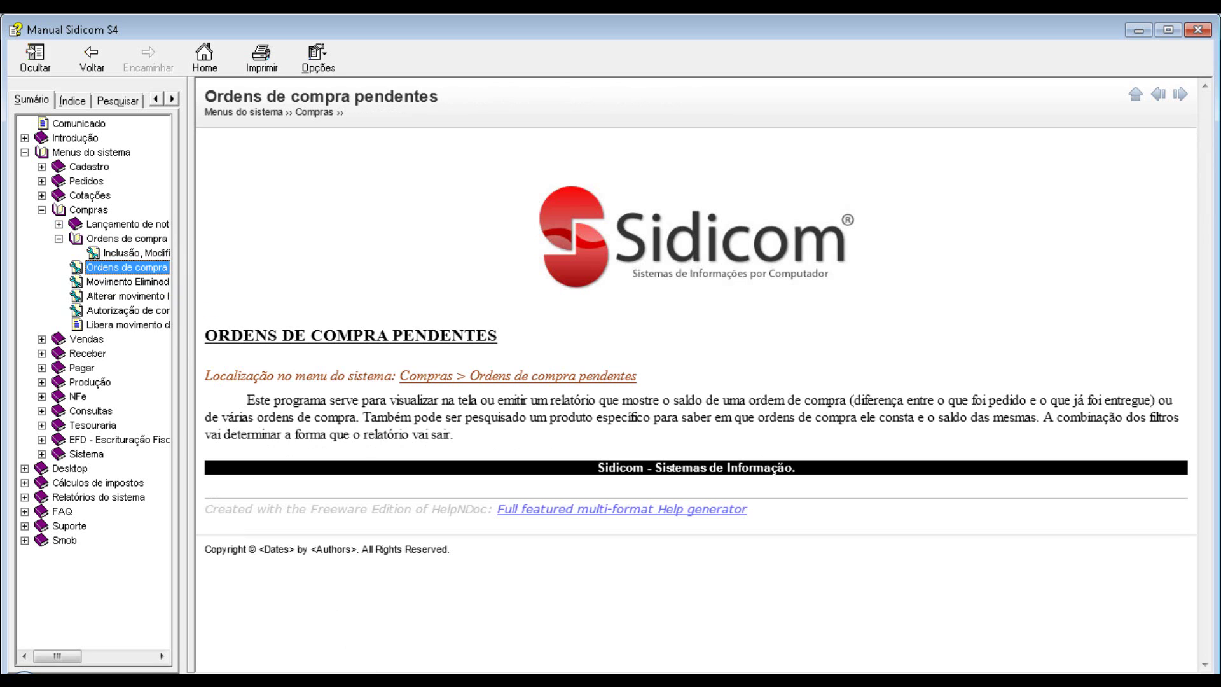
Glance at the purchase order procedures document in Word and return to the Sidicom manual.
click(403, 667)
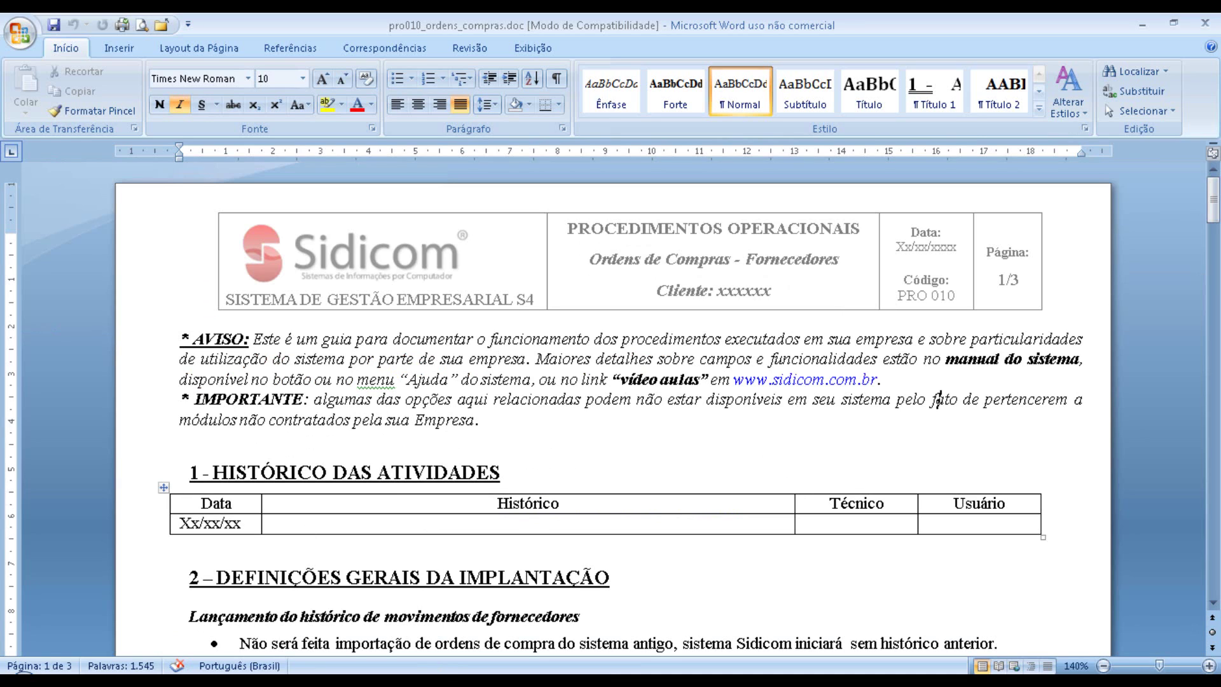
click(113, 678)
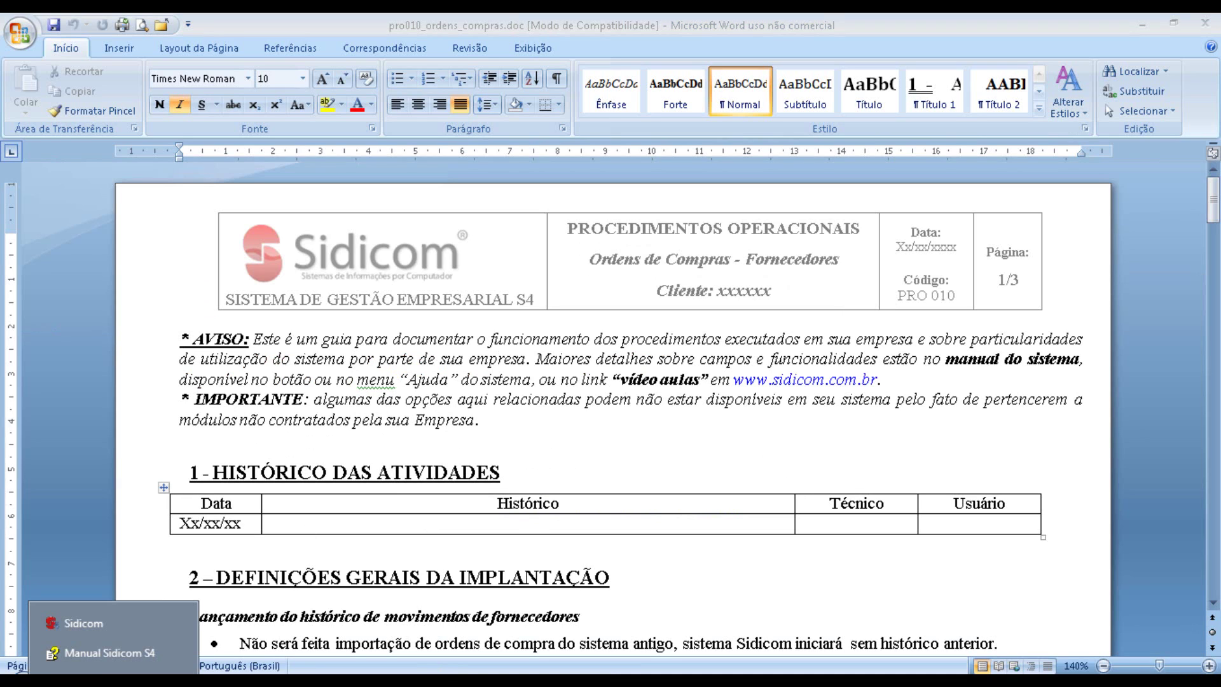
click(108, 651)
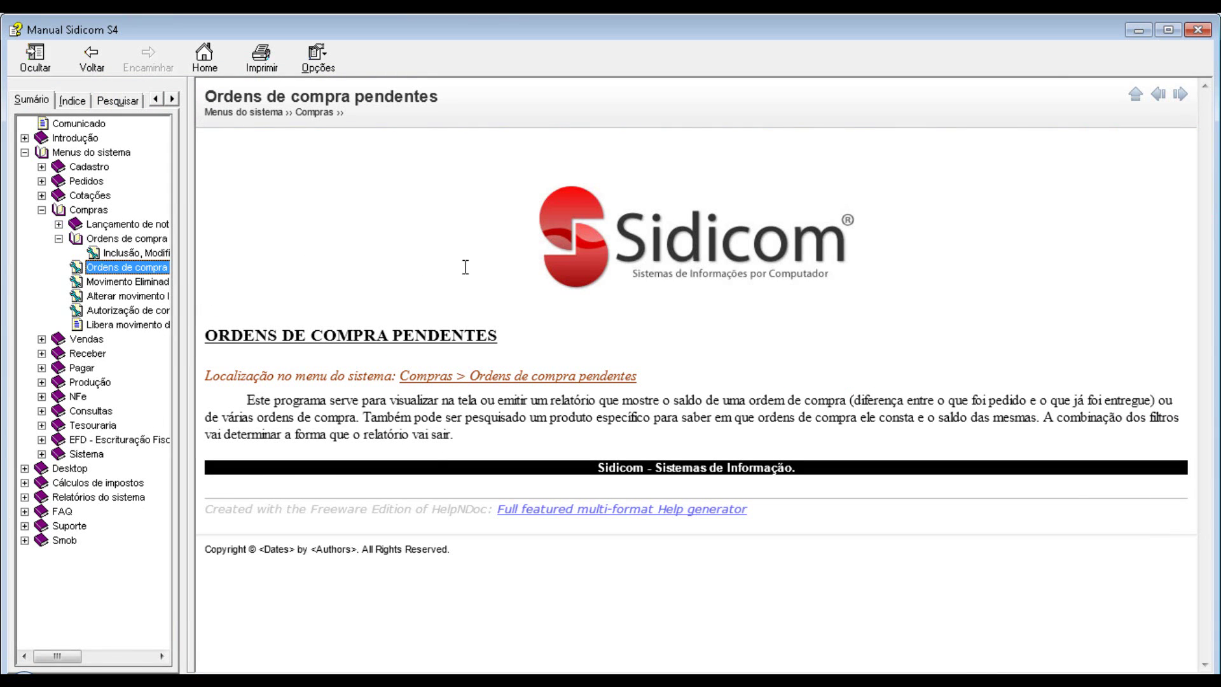
View the manual topics Movimento Eliminado ou Cancelado and Alterar movimento lançado, and close the manual.
click(156, 285)
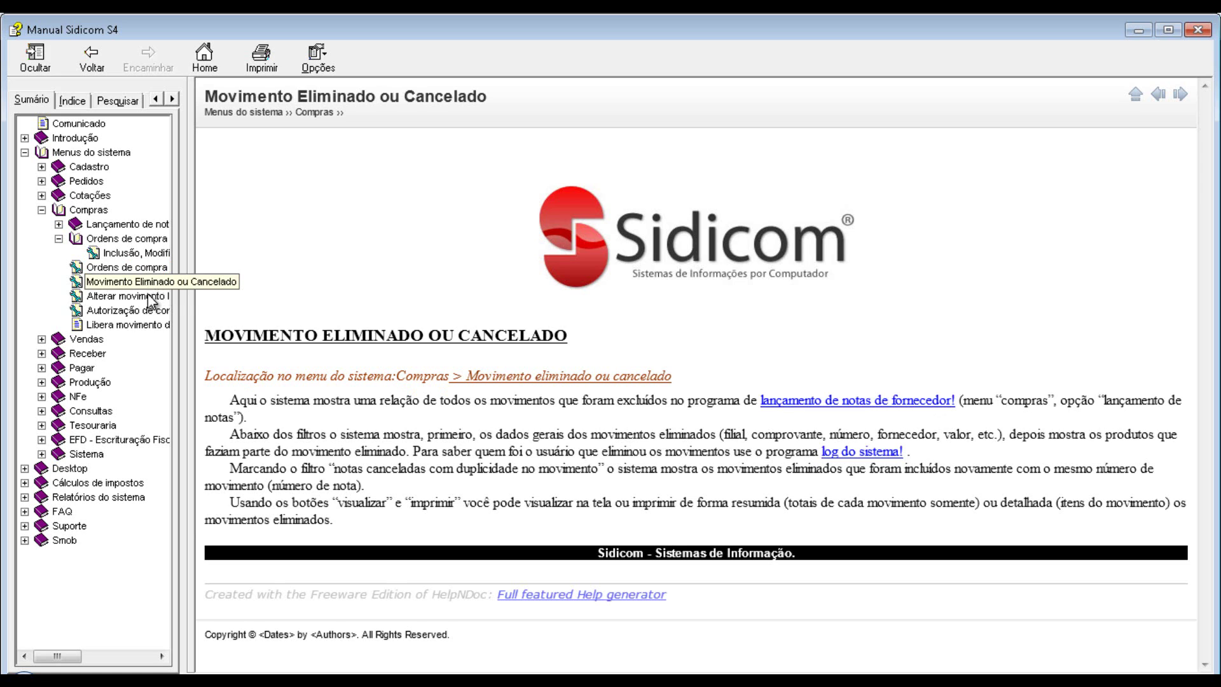
click(149, 300)
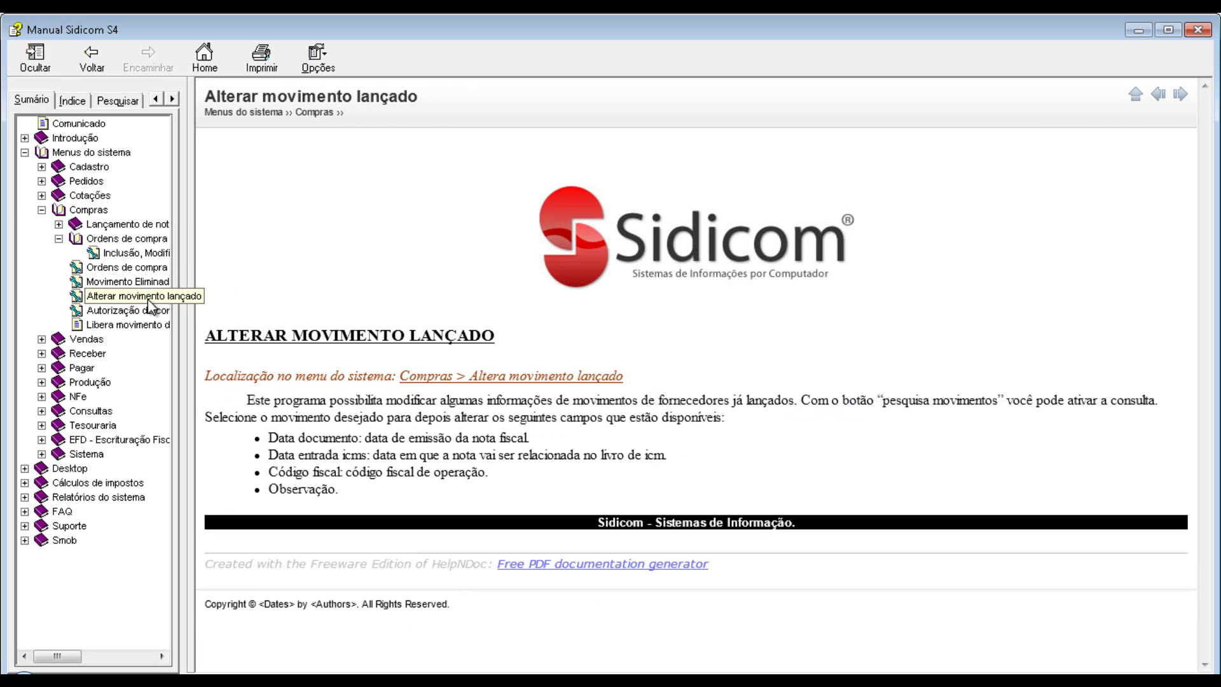
click(1206, 33)
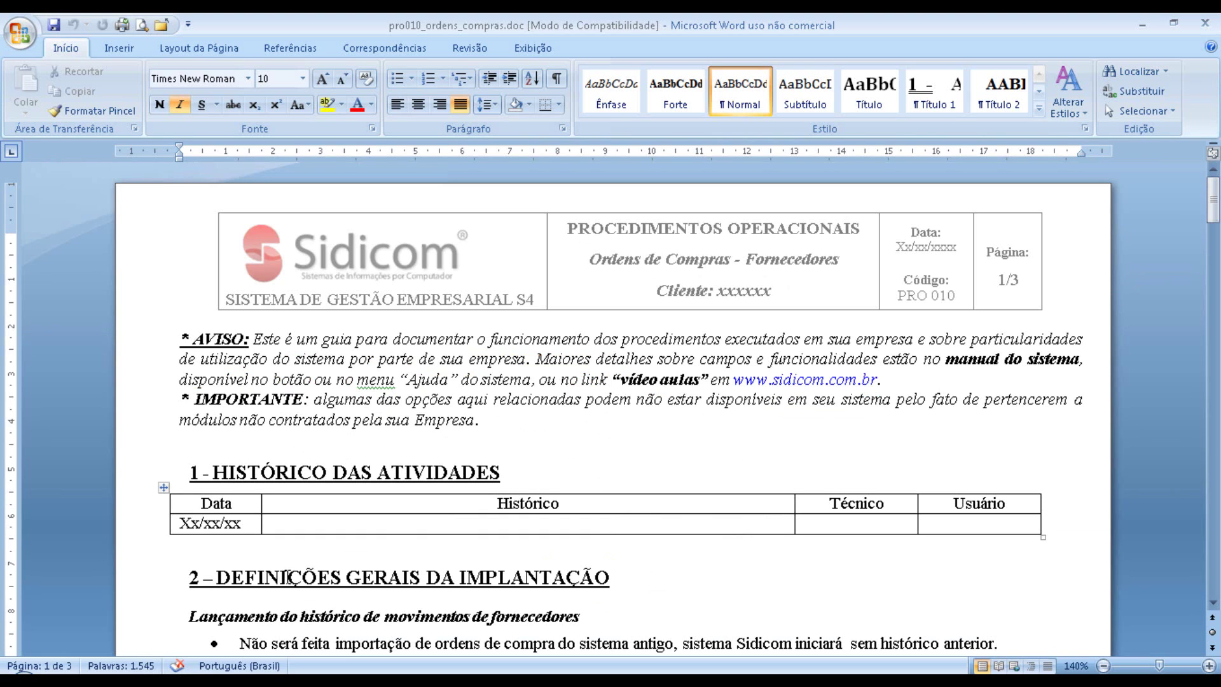
Switch to Sidicom and open the entry screen for supplier purchase orders.
mouse_move(114, 680)
click(113, 652)
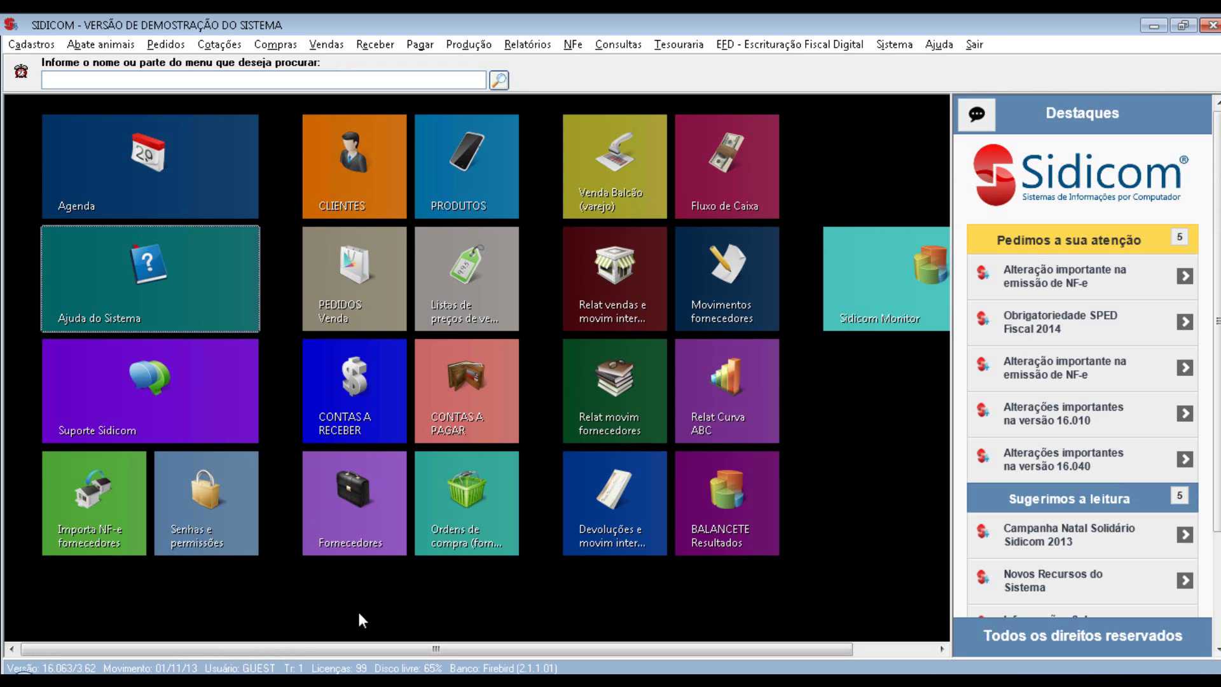
click(460, 517)
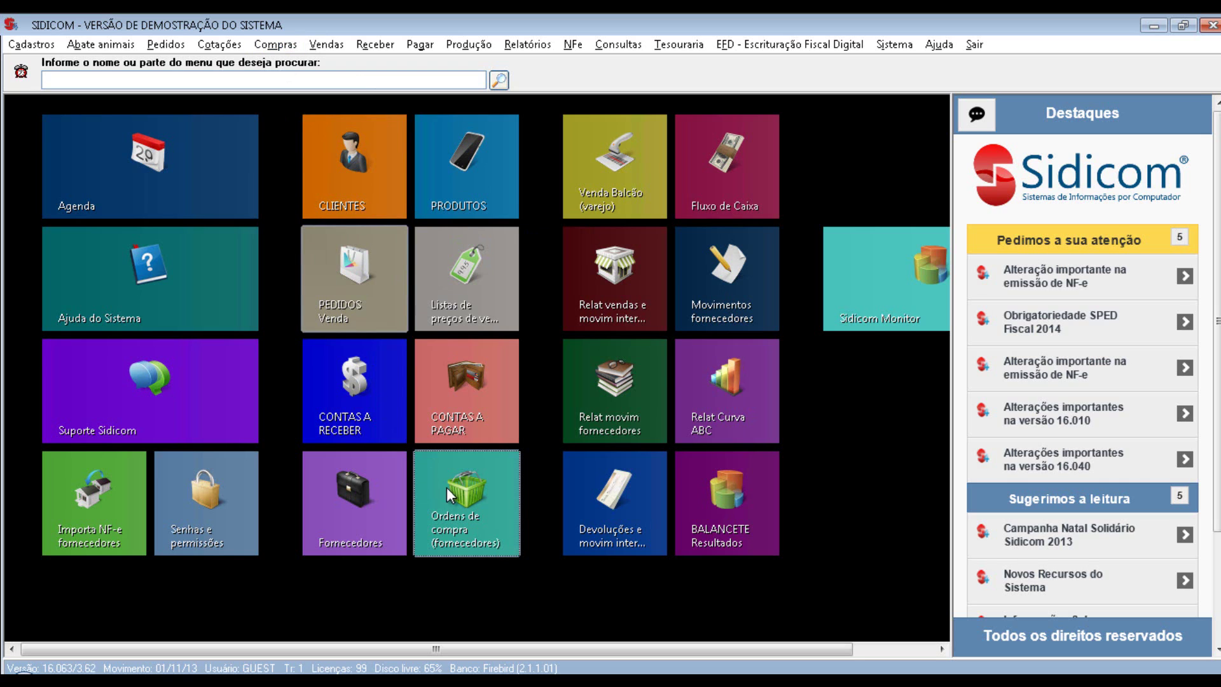
click(460, 508)
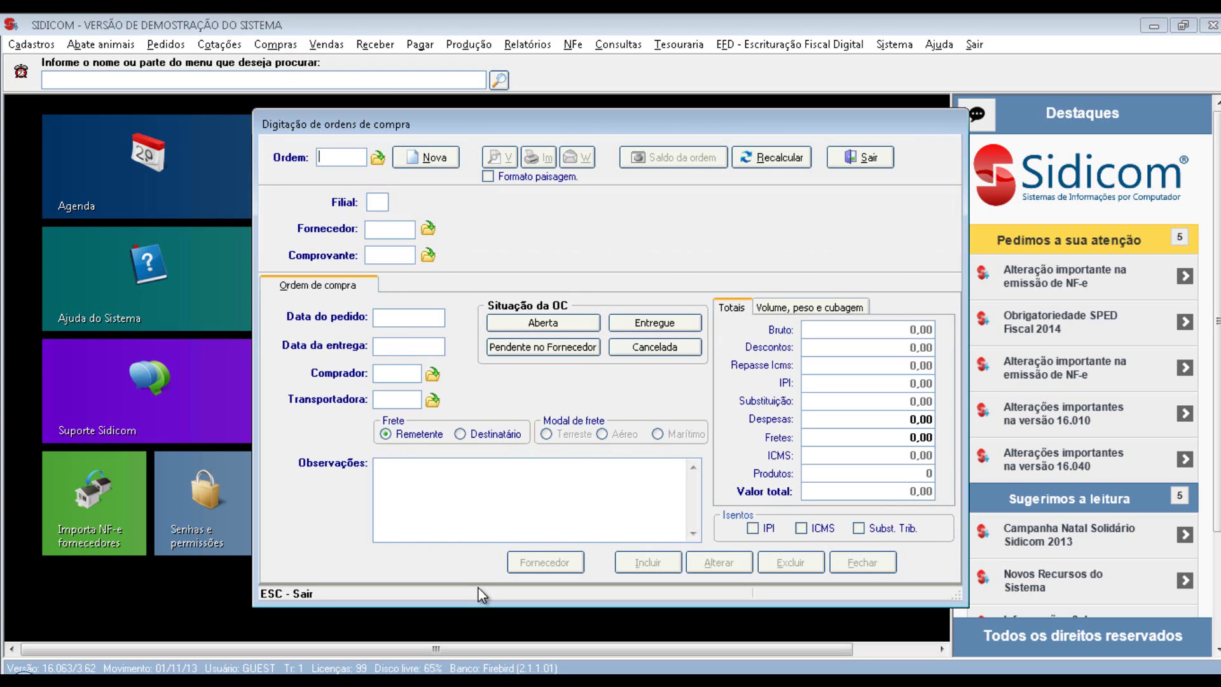
Search for existing purchase orders dated 01/11/2013 in all situations and for any supplier, and close the search.
click(377, 163)
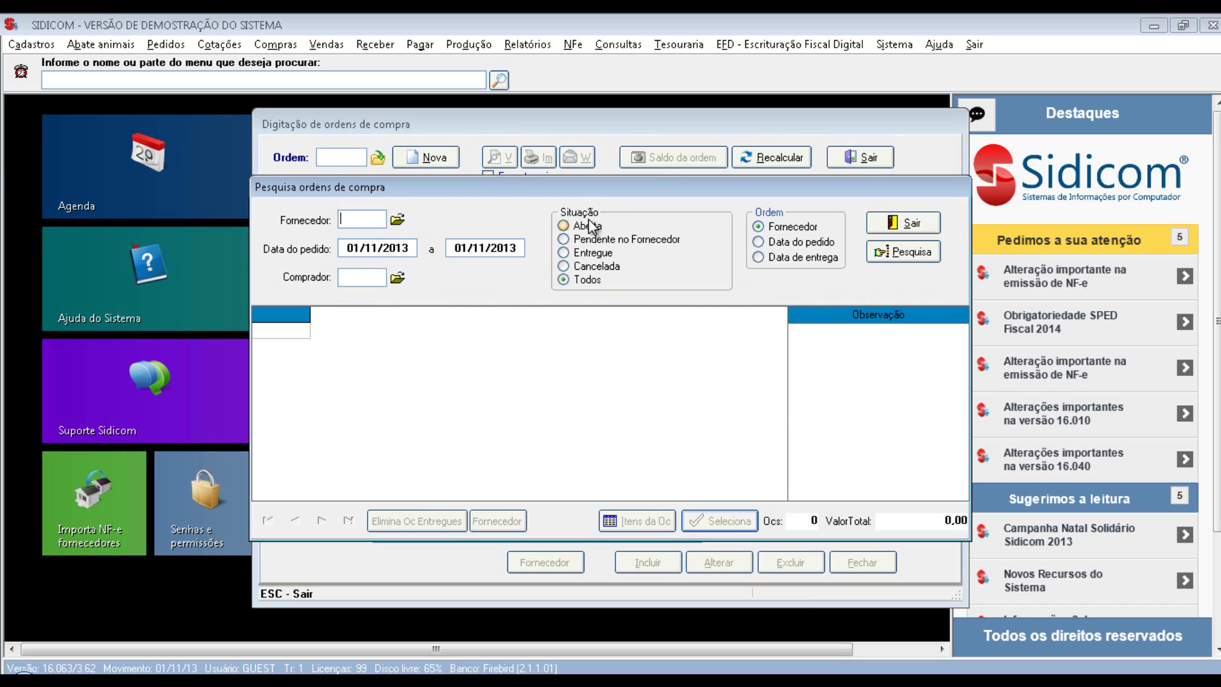
click(904, 251)
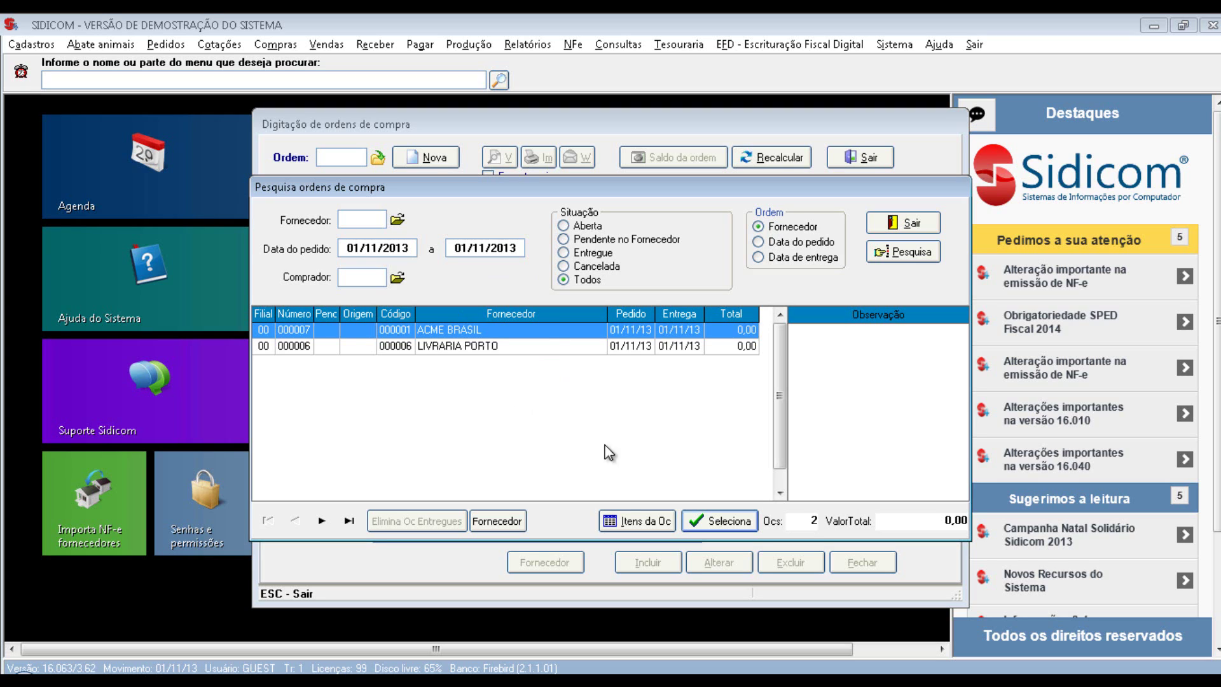
click(896, 221)
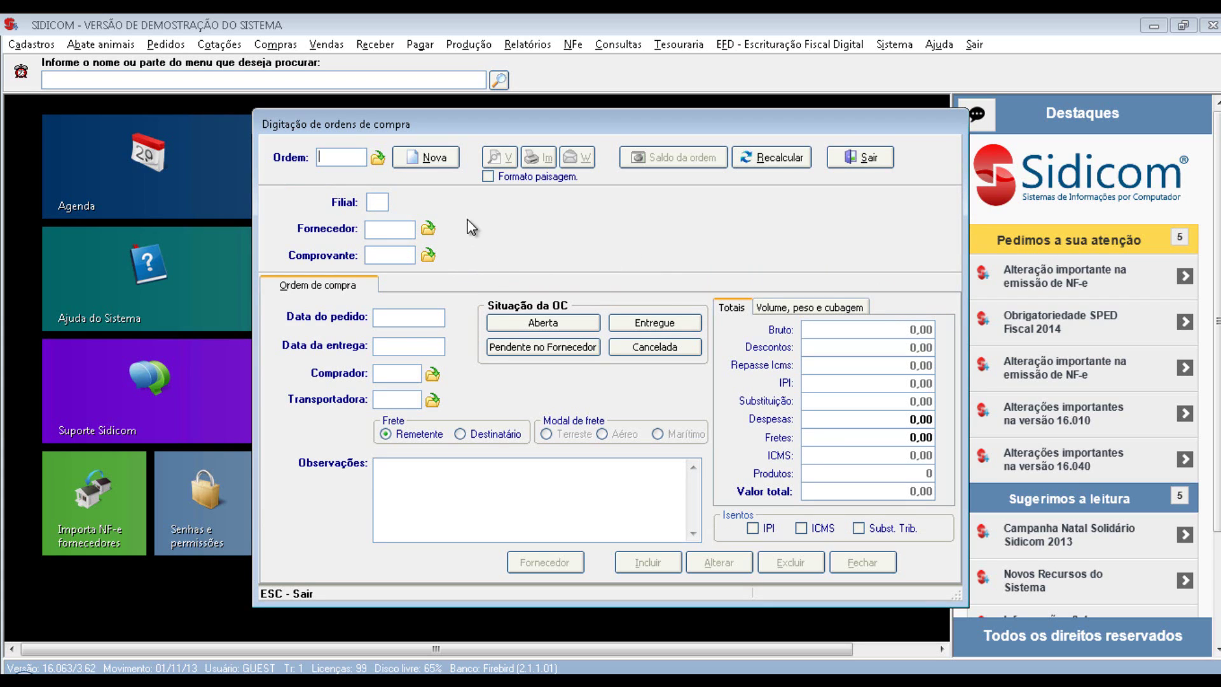
Start a new purchase order for branch 00 and select ACME BRASIL as the supplier.
click(442, 164)
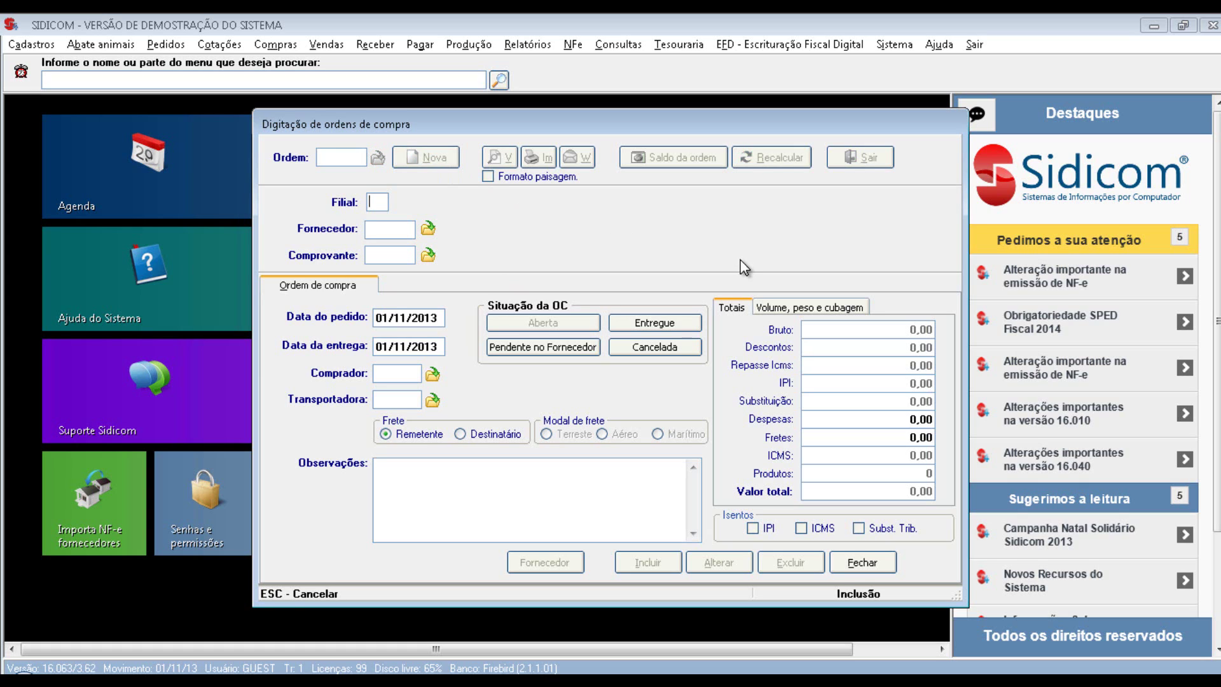
text(00)
key(Return)
key(Return)
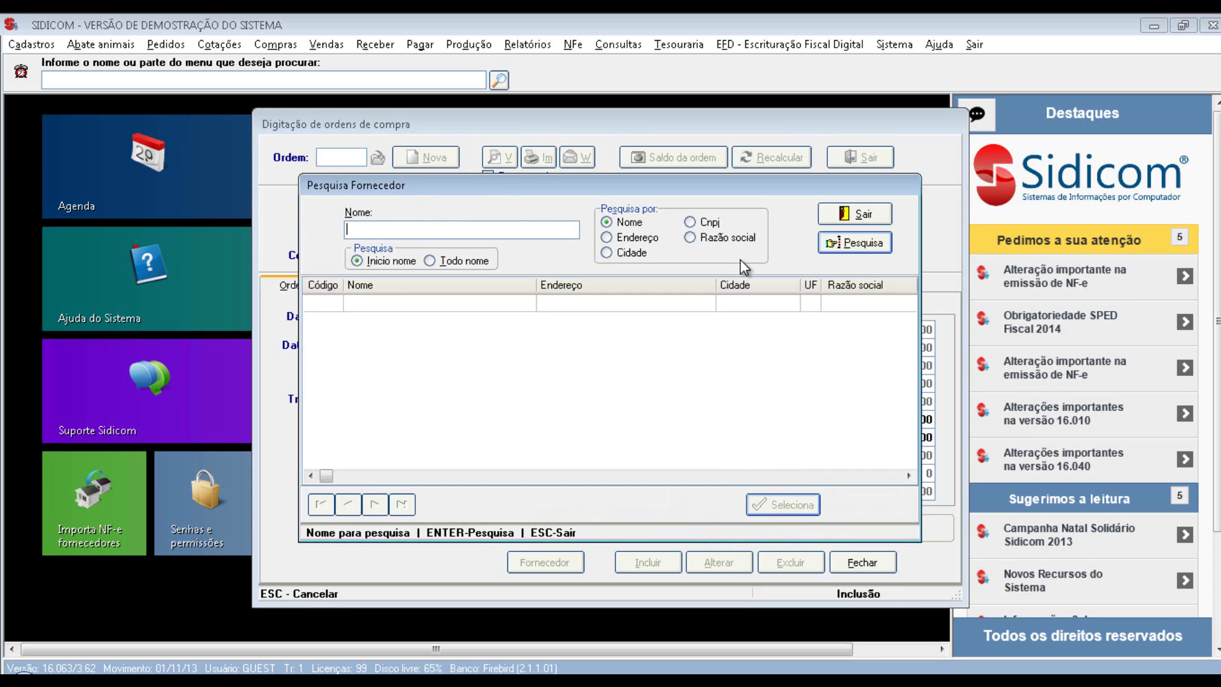
key(Return)
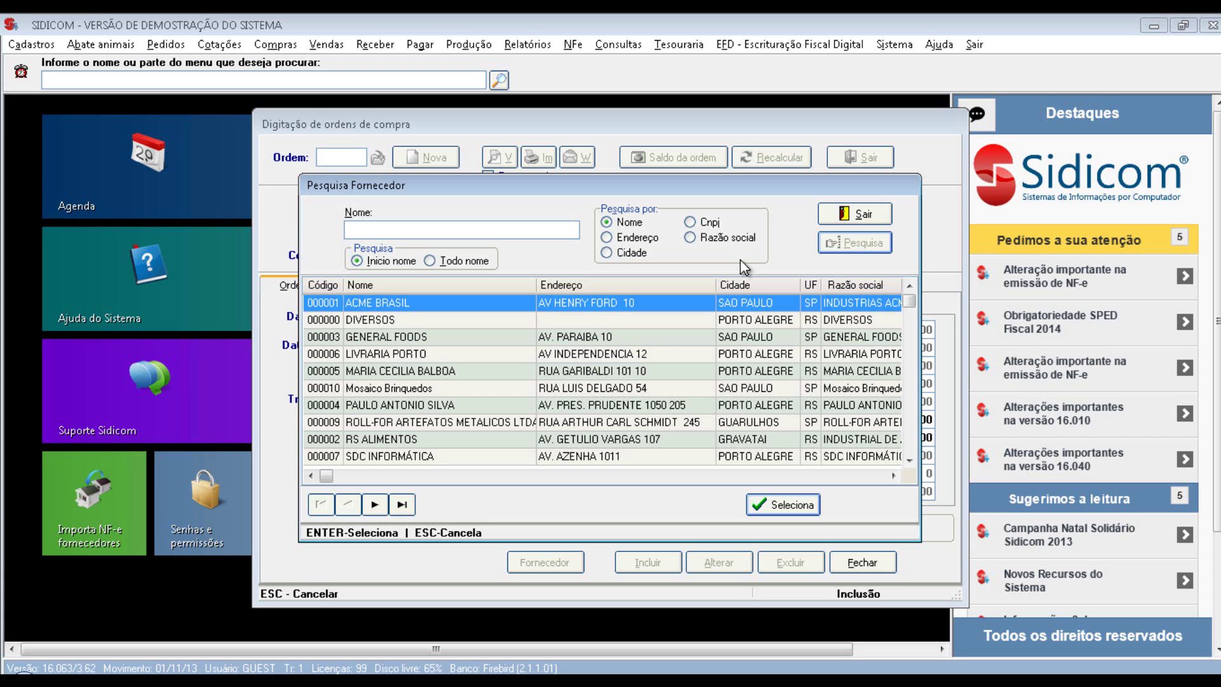
key(Return)
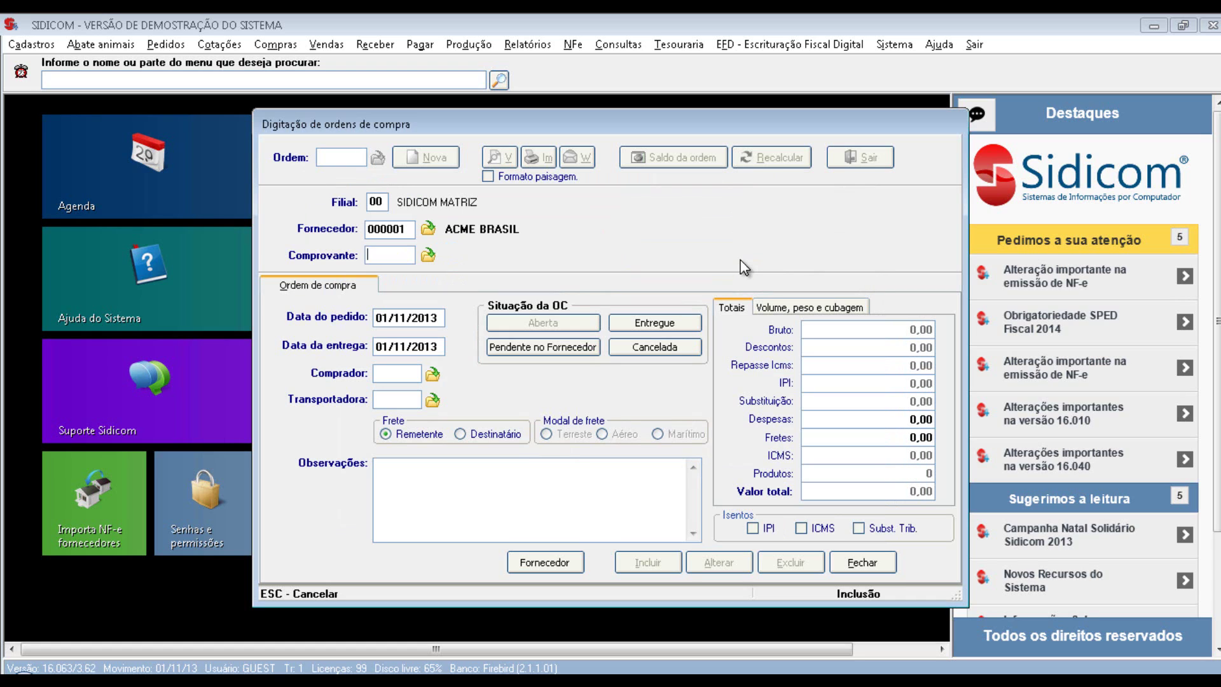
List the voucher types by code and select 001 NF VENDA/COMPRA as the order's voucher.
key(Return)
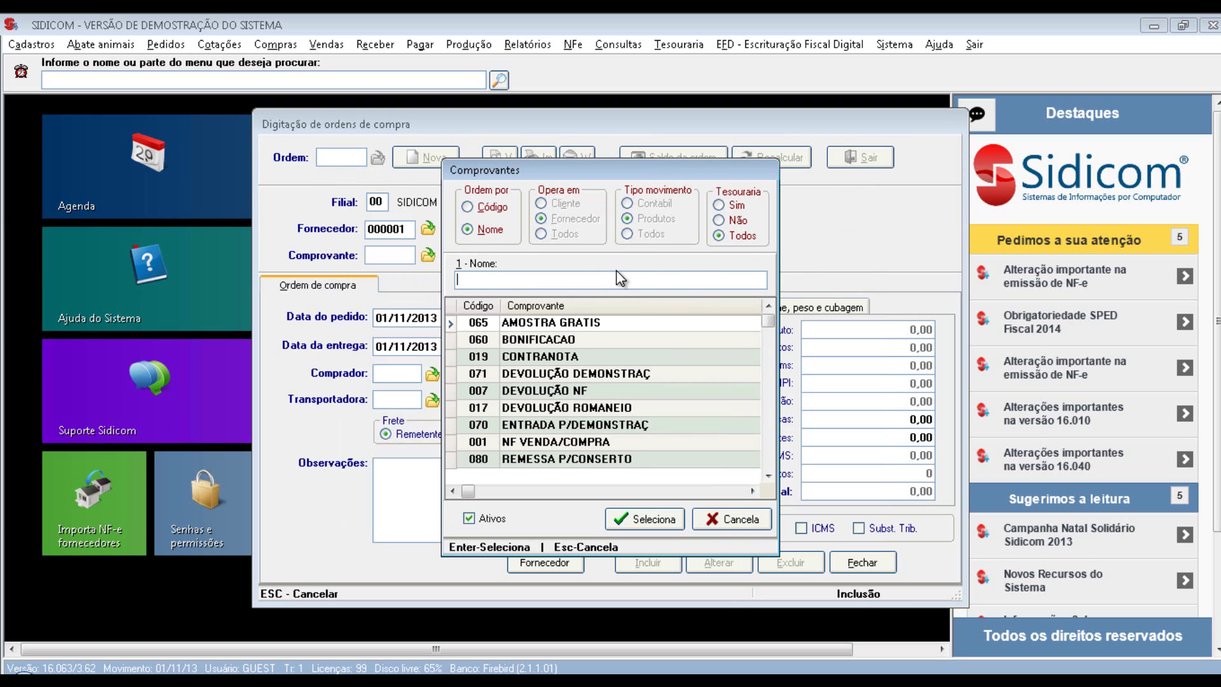
key(Down)
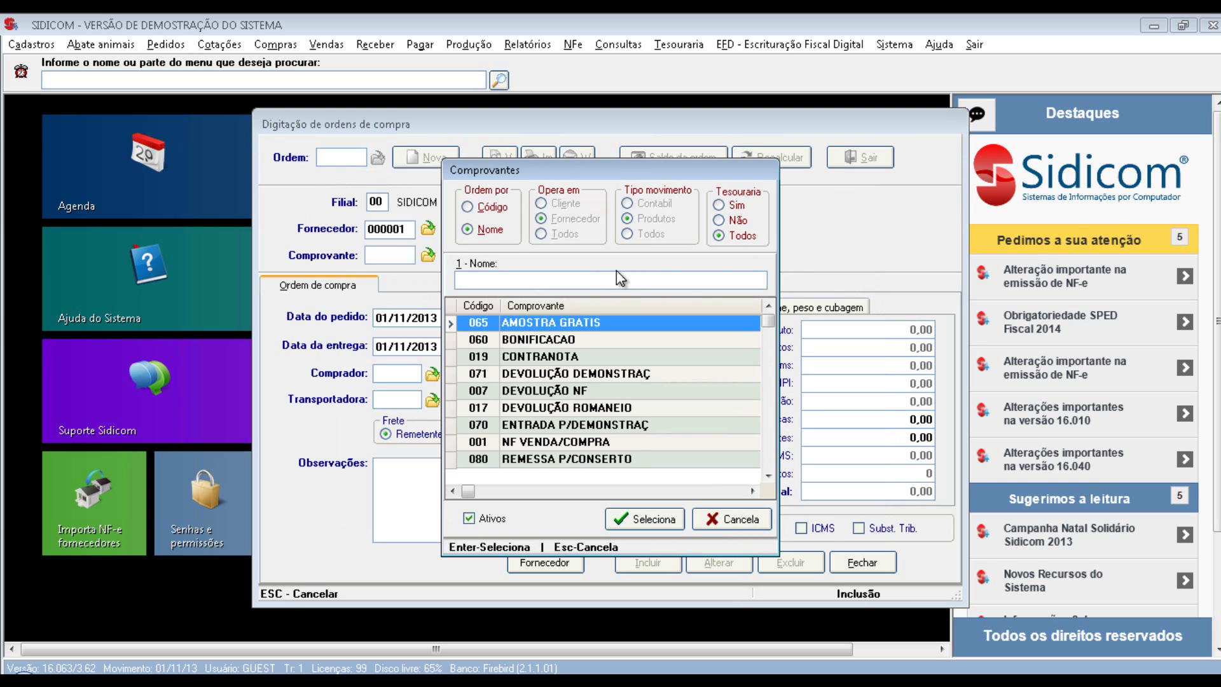
click(494, 211)
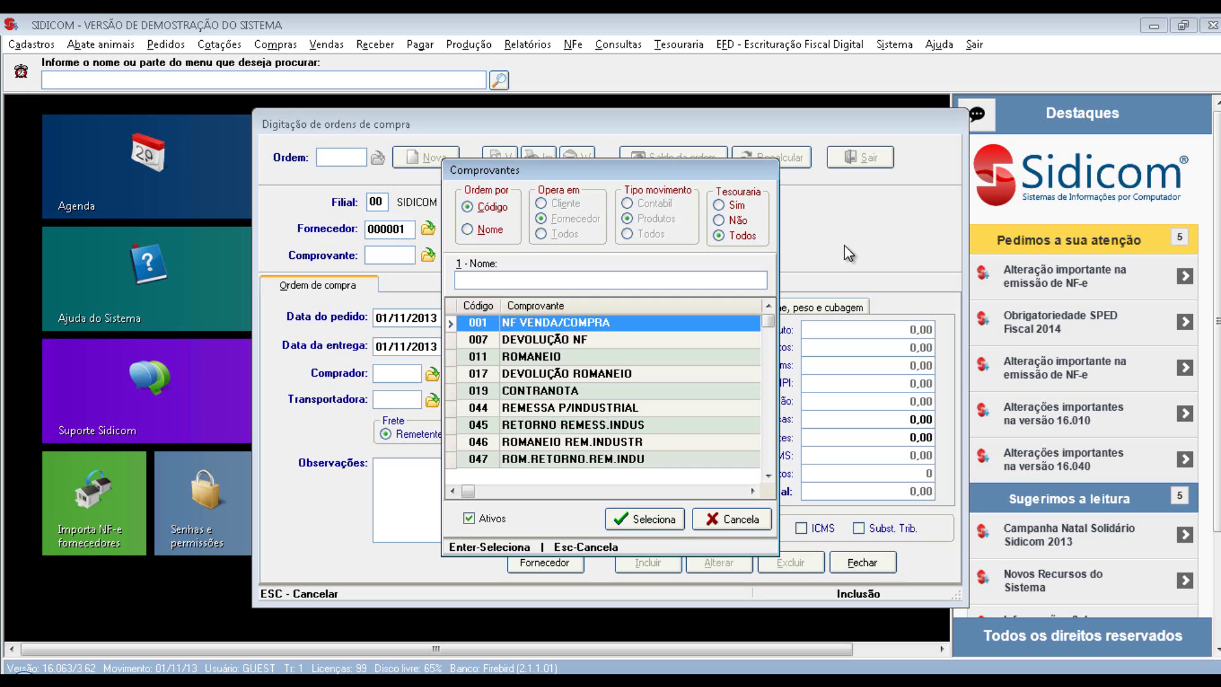
key(Return)
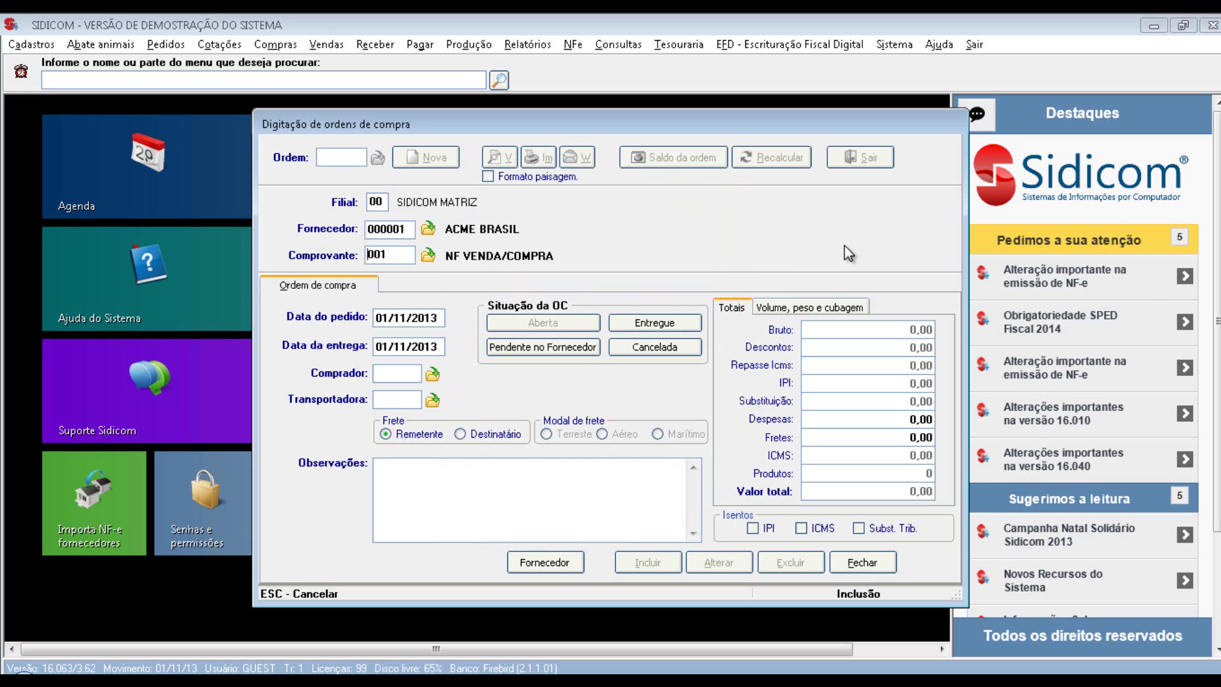
key(Return)
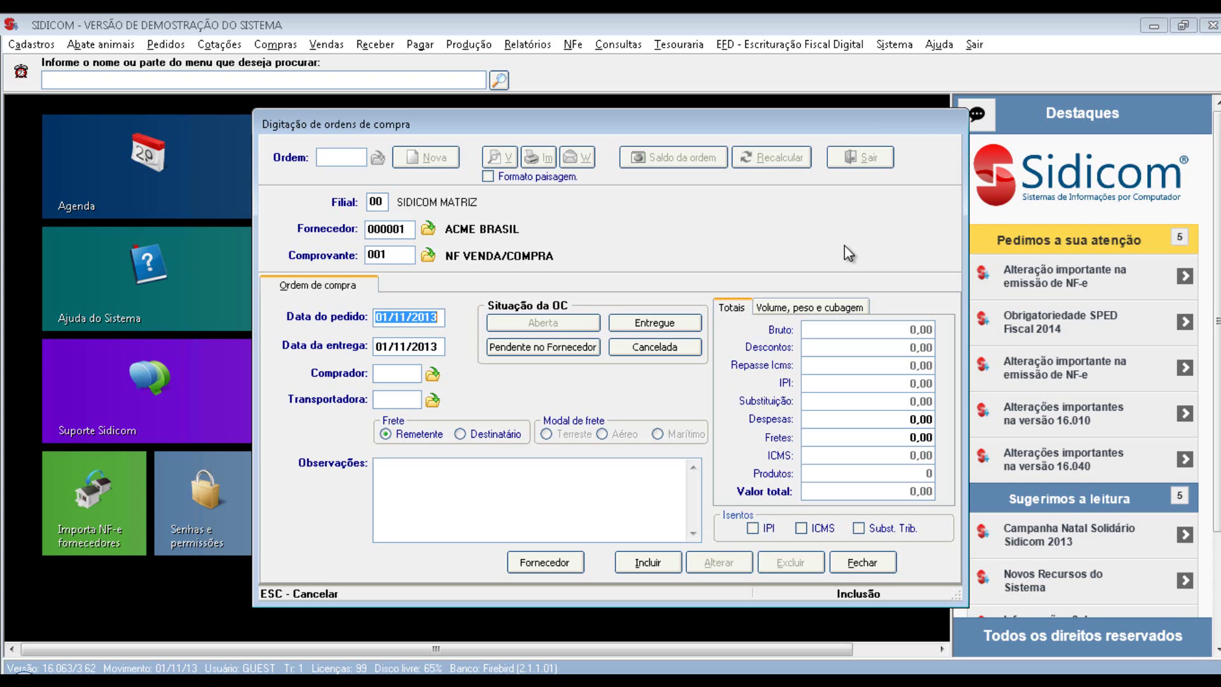
Keep 01/11/2013 as the order and delivery dates and select the last person listed as the buyer.
key(Tab)
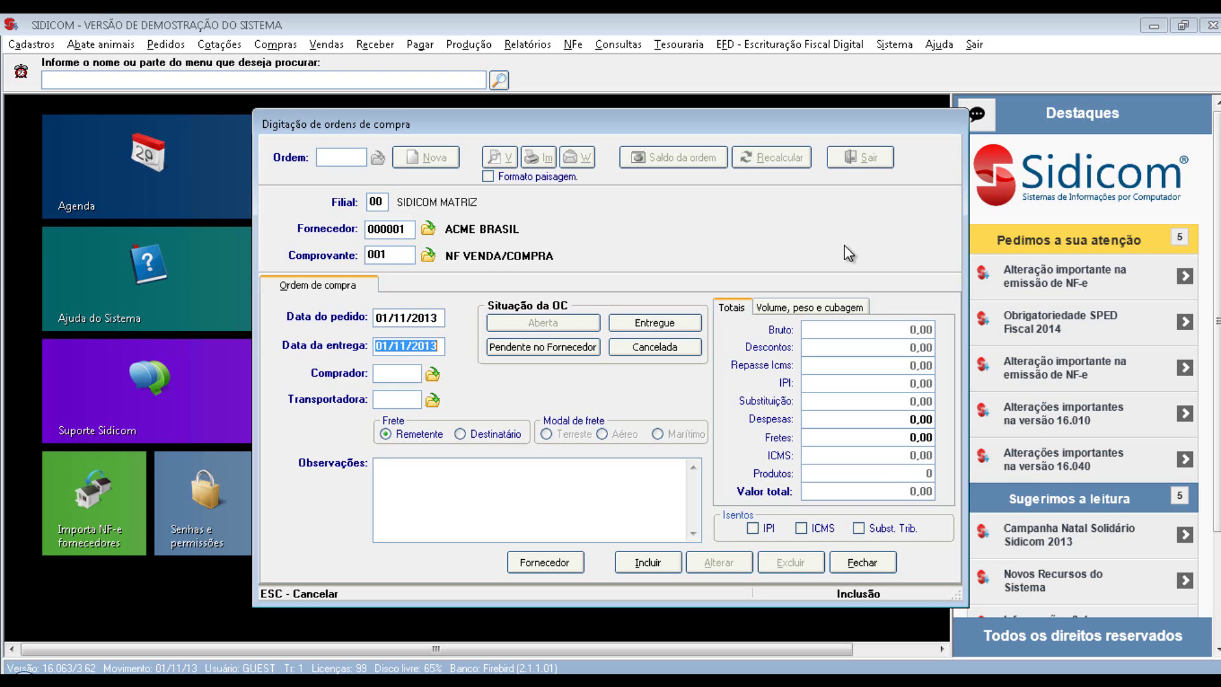
key(Return)
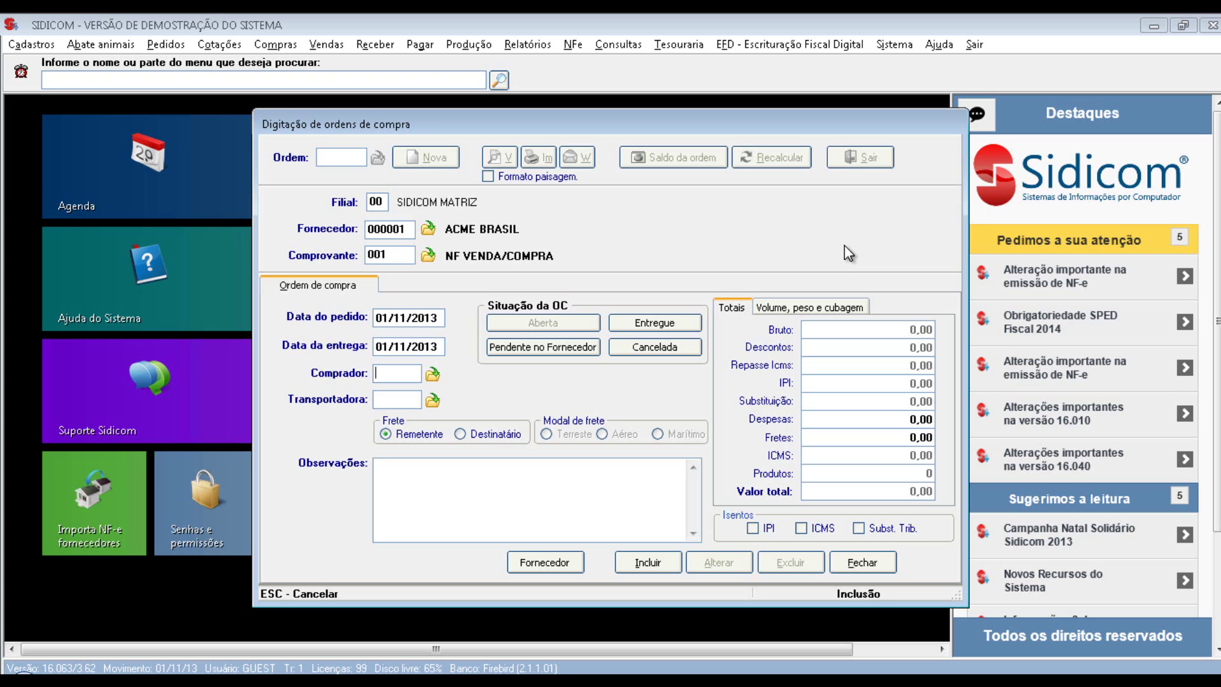
key(Return)
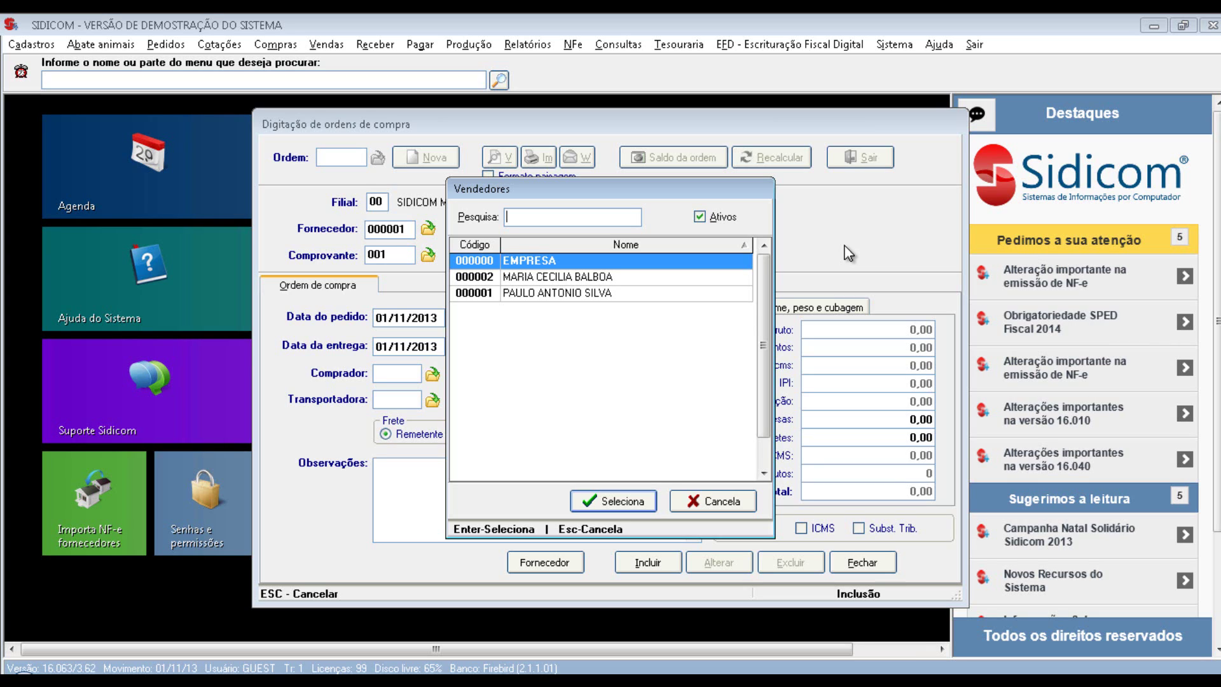
key(Down)
key(Down)
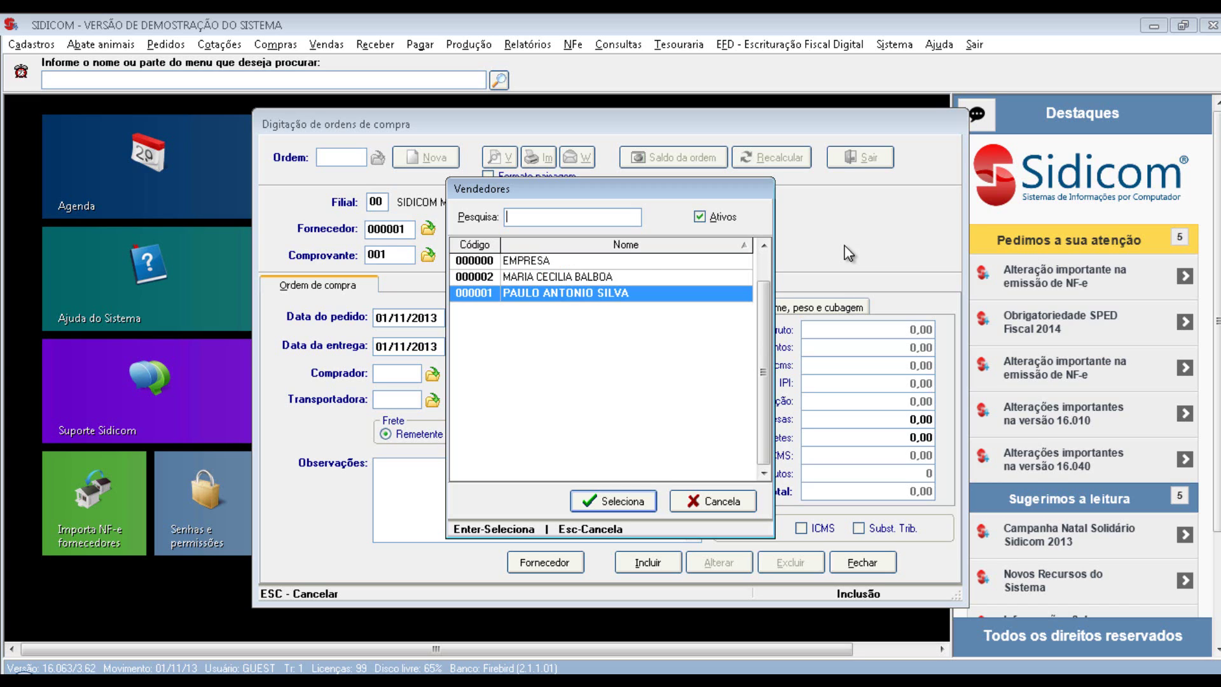
key(Return)
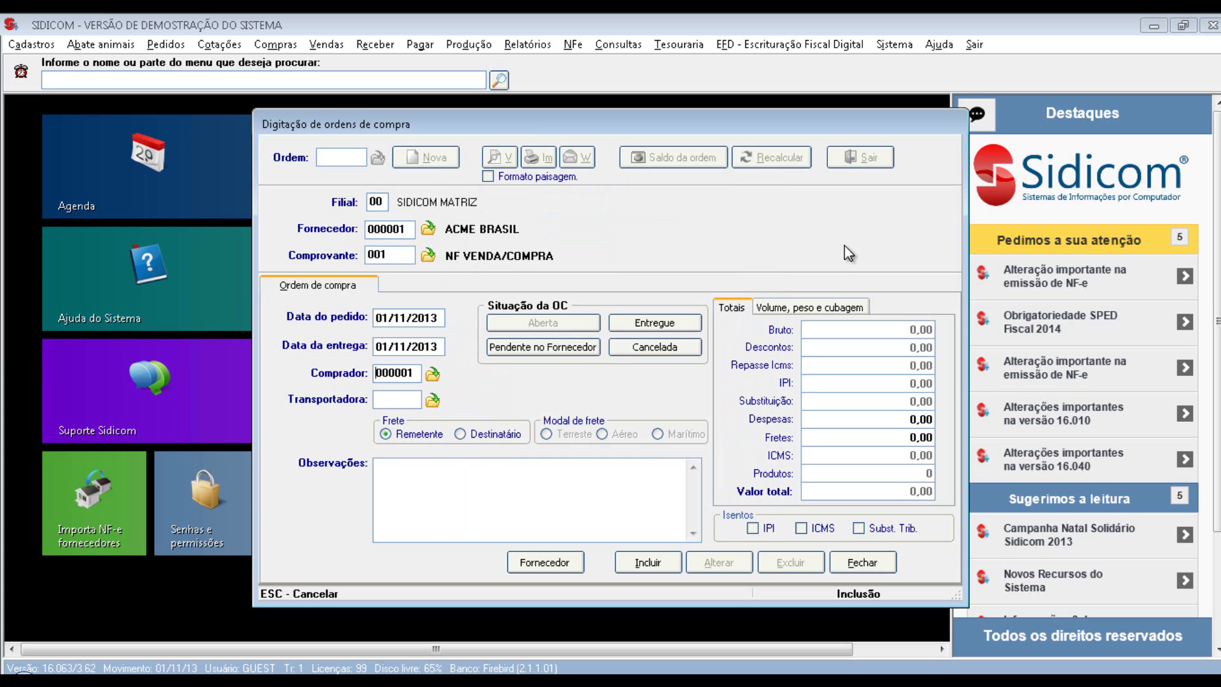
key(Return)
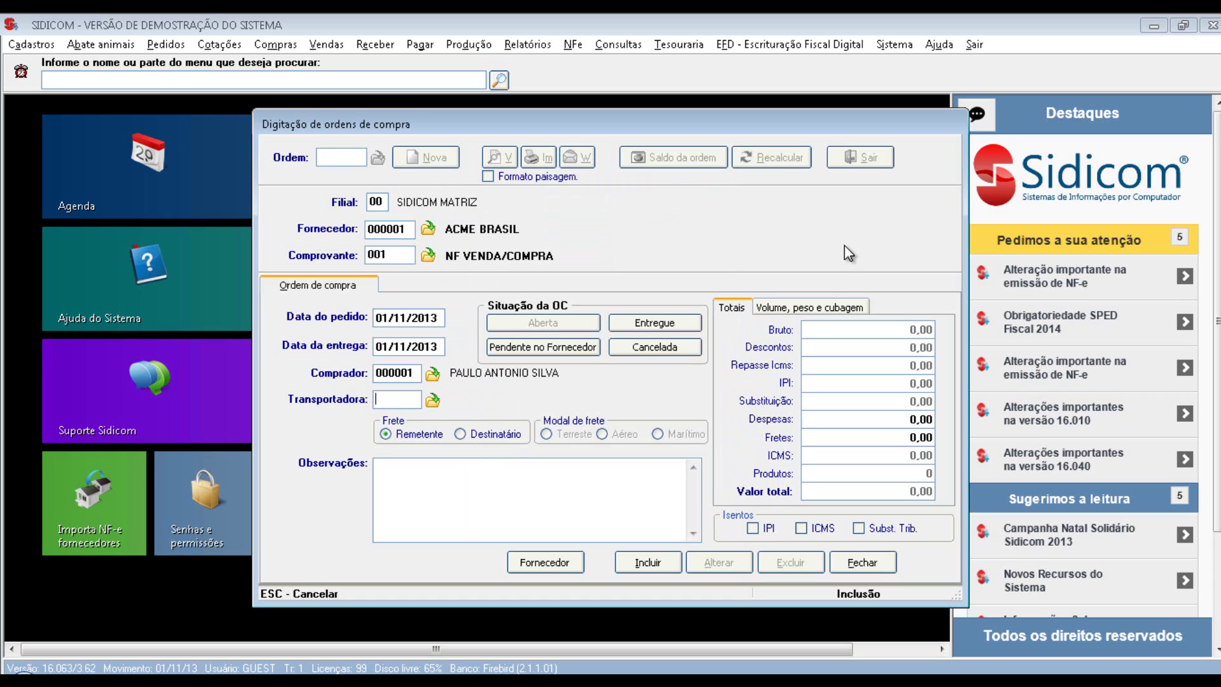
Select O PROPRIO as the order's carrier.
key(Return)
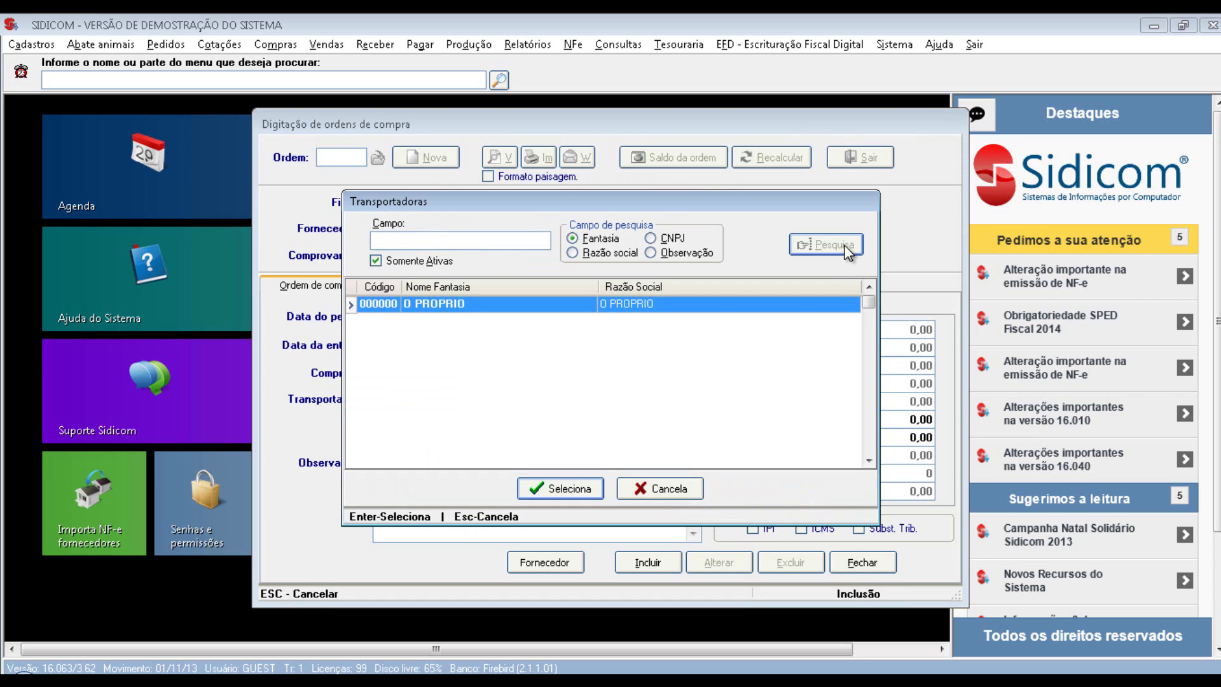
key(Return)
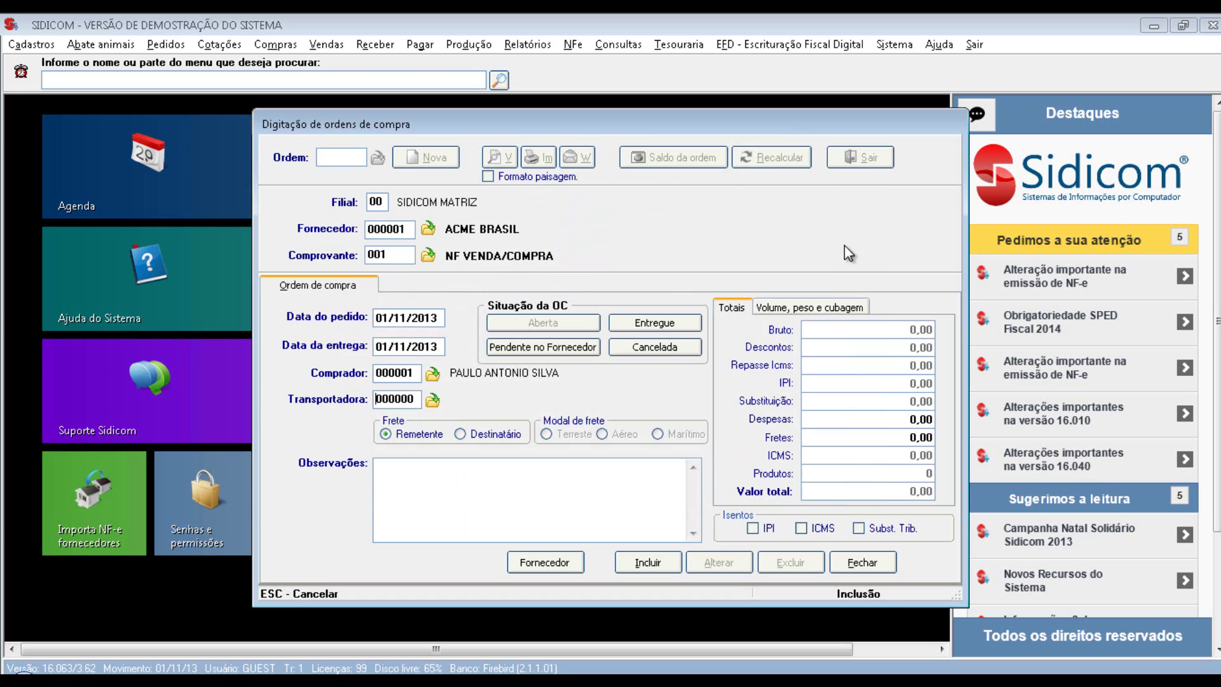
key(Return)
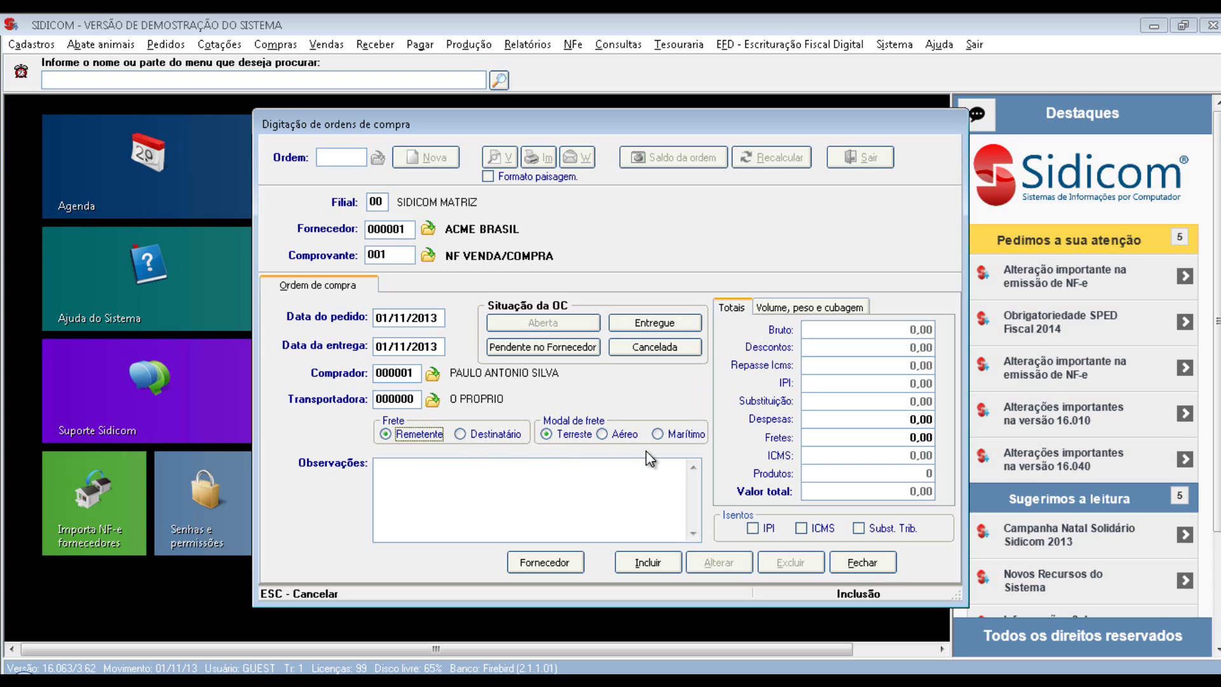
View the supplier's registration record from the order and close it.
click(501, 468)
click(528, 567)
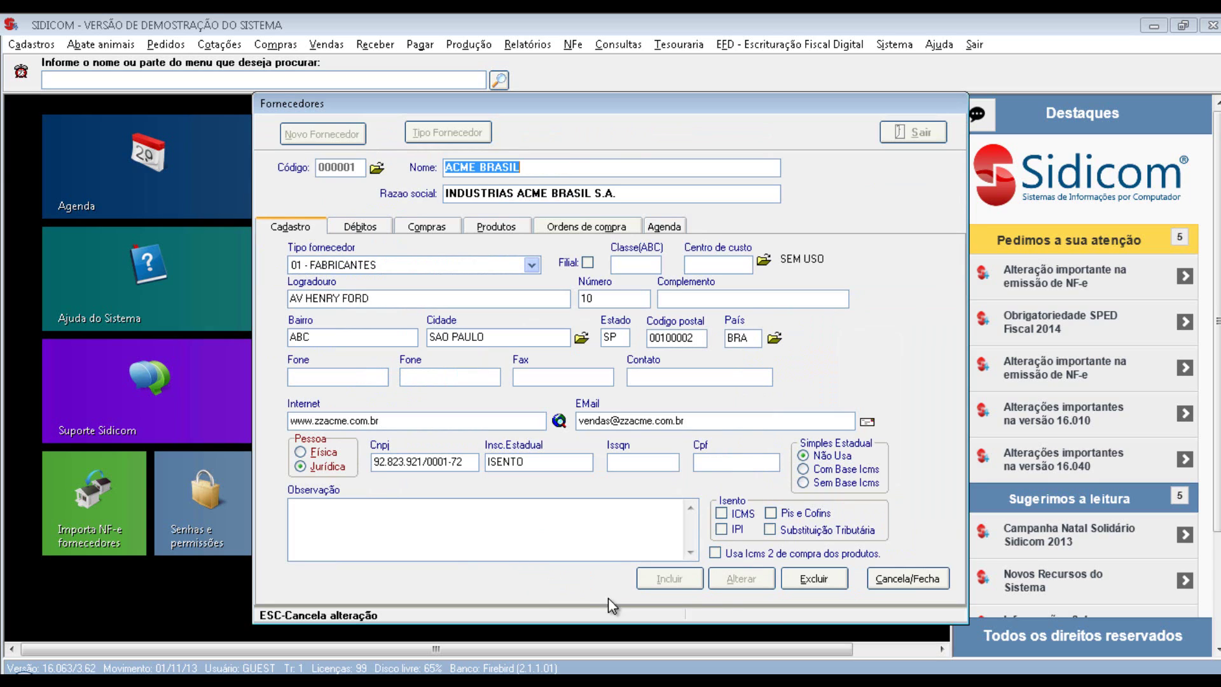
click(908, 579)
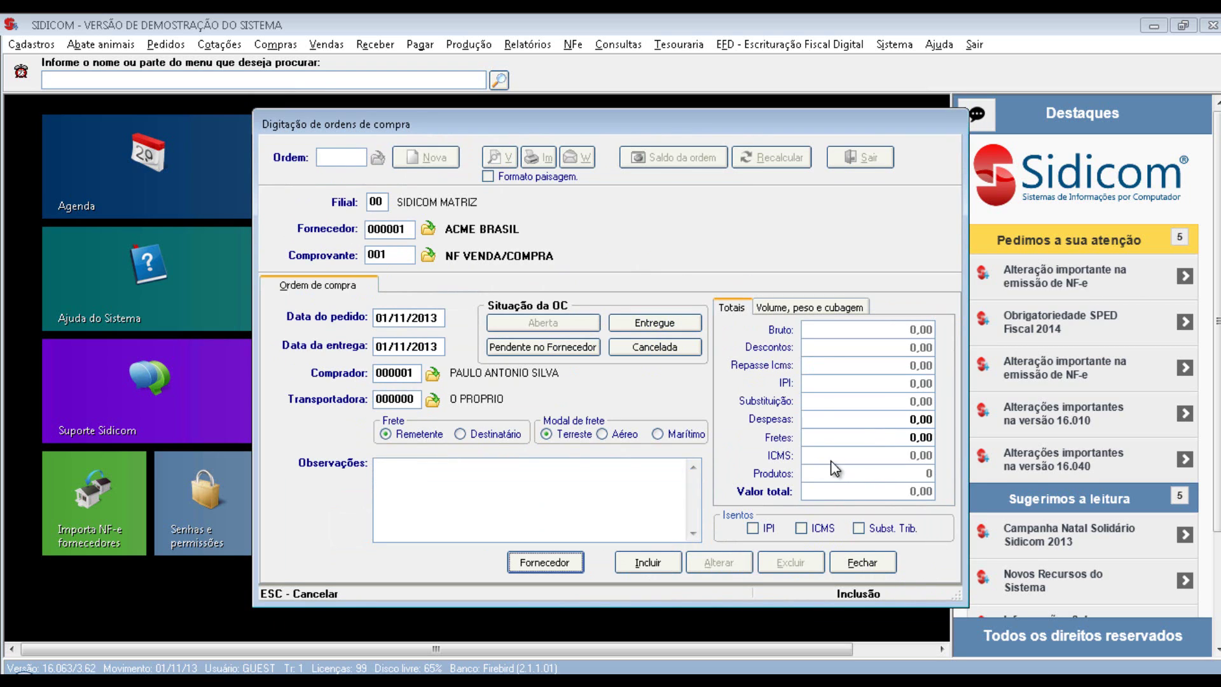
Include the order header and select price list 0001 LISTA DE PREÇOS GERAL for entering products.
click(648, 563)
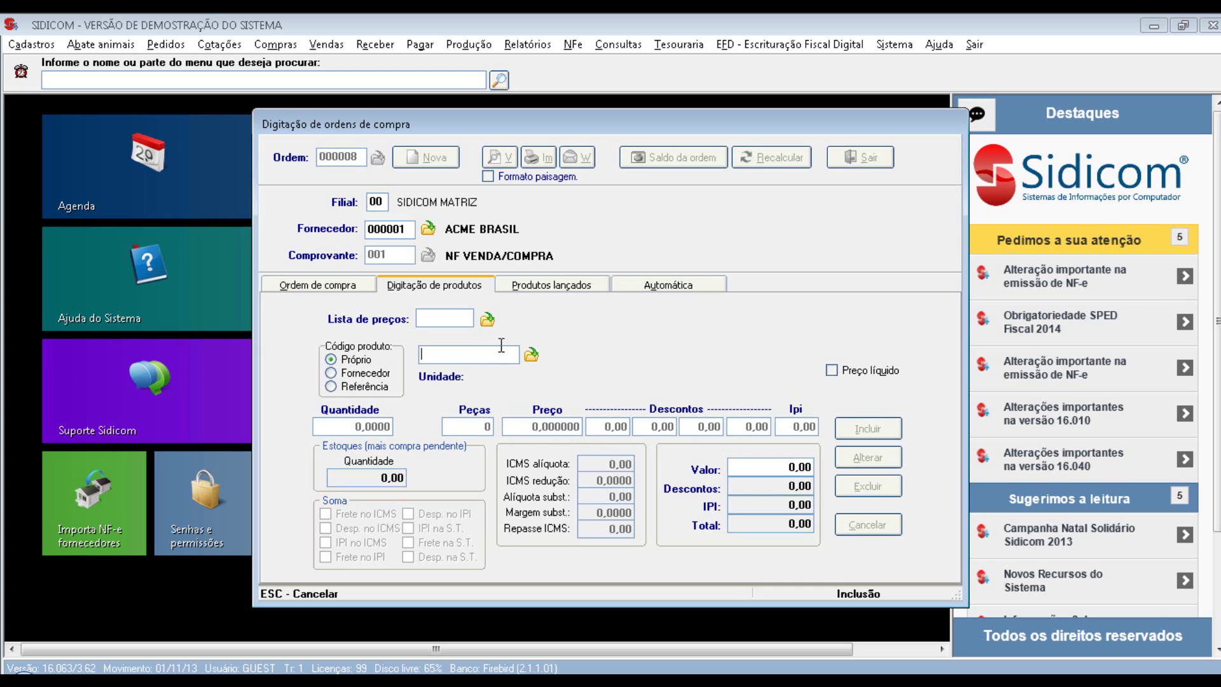
click(464, 323)
key(F4)
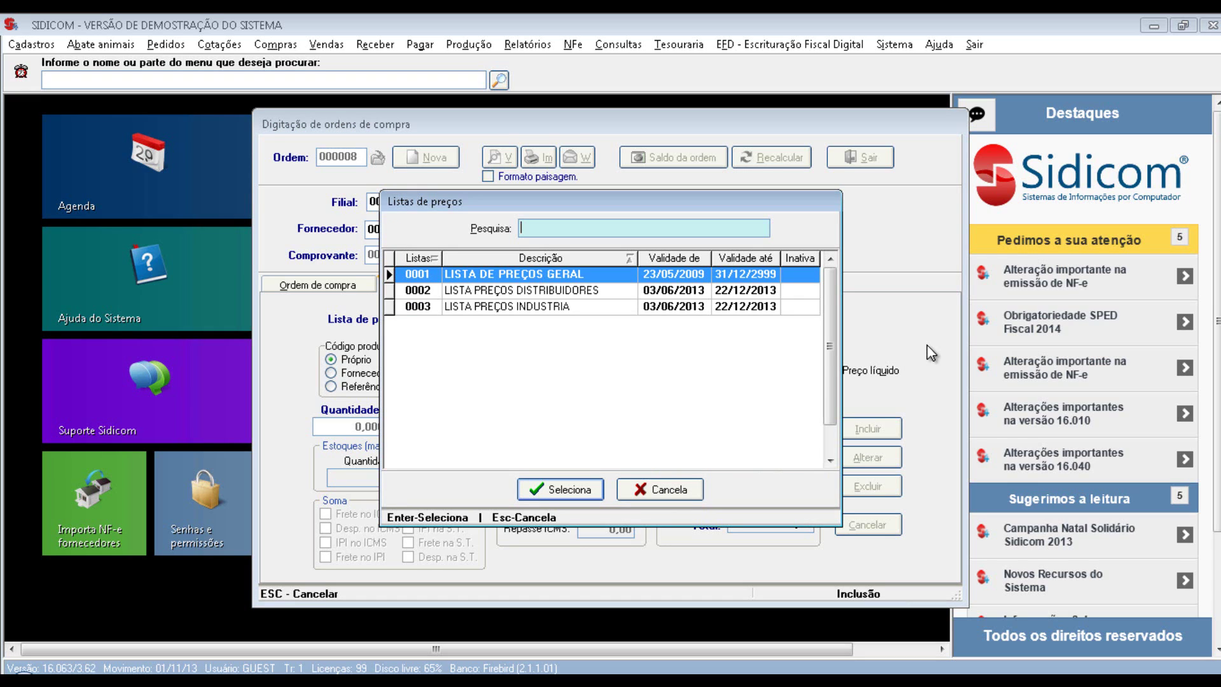
key(Down)
key(Down)
key(Up)
key(Up)
key(Return)
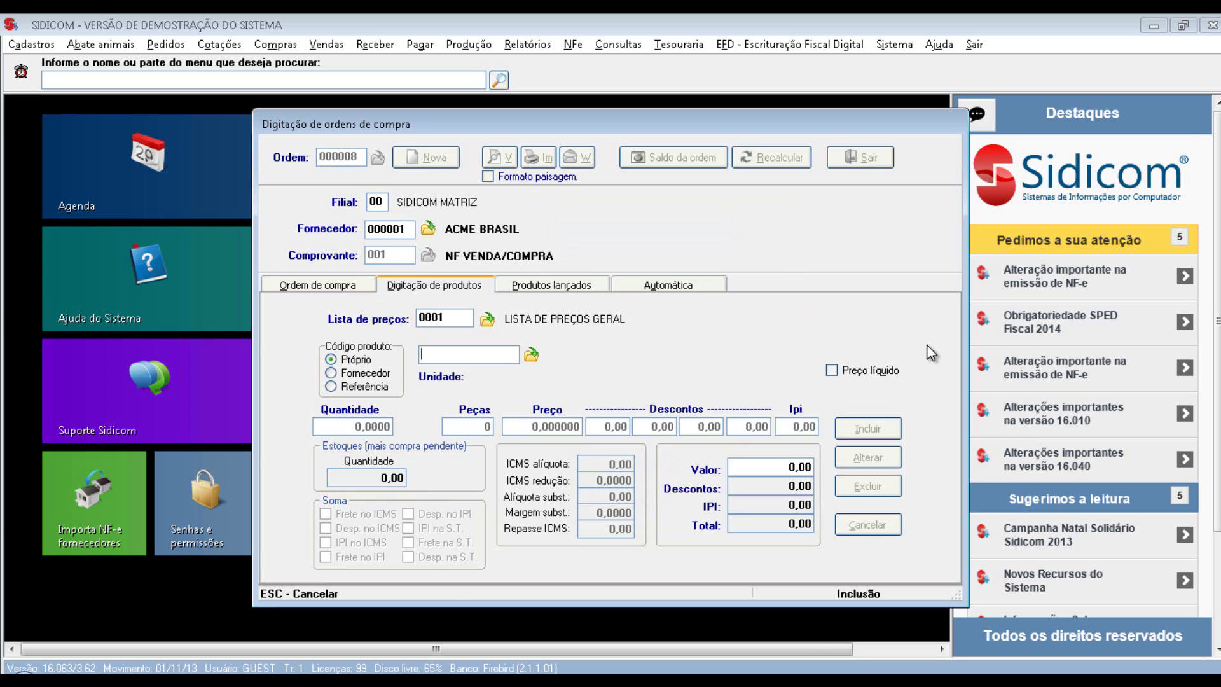
Search all products, select AGUA MINERAL COM GAS and set its quantity to 120.
key(Return)
key(Return)
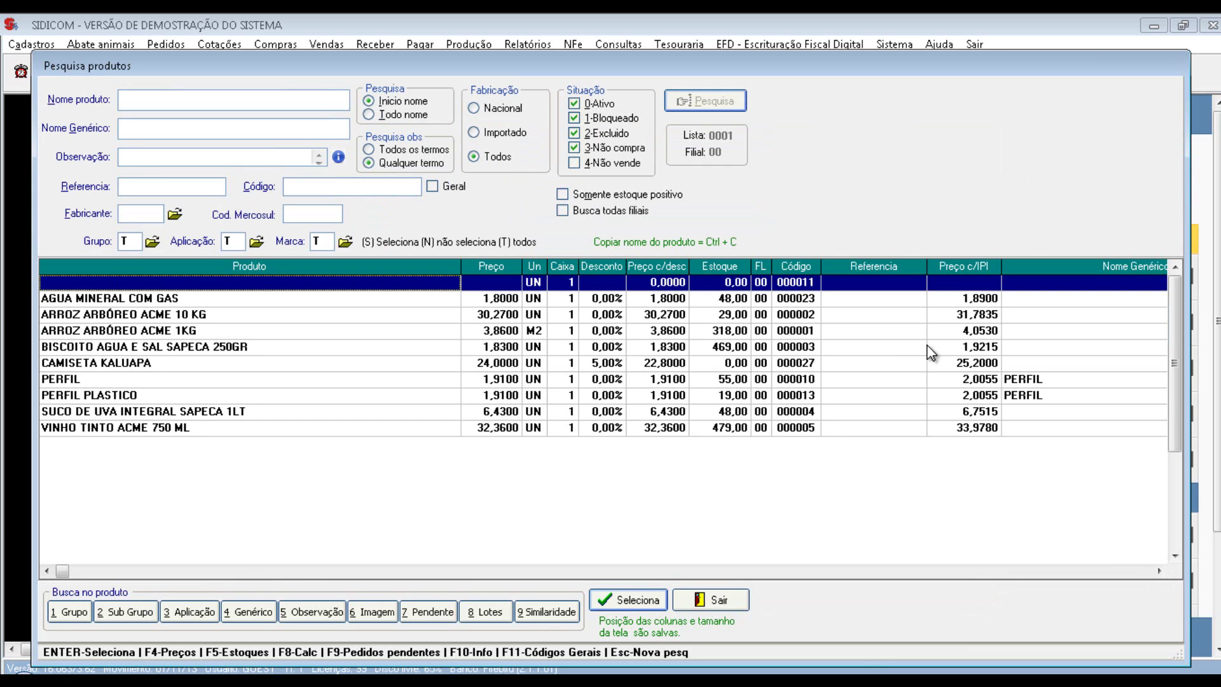
key(Down)
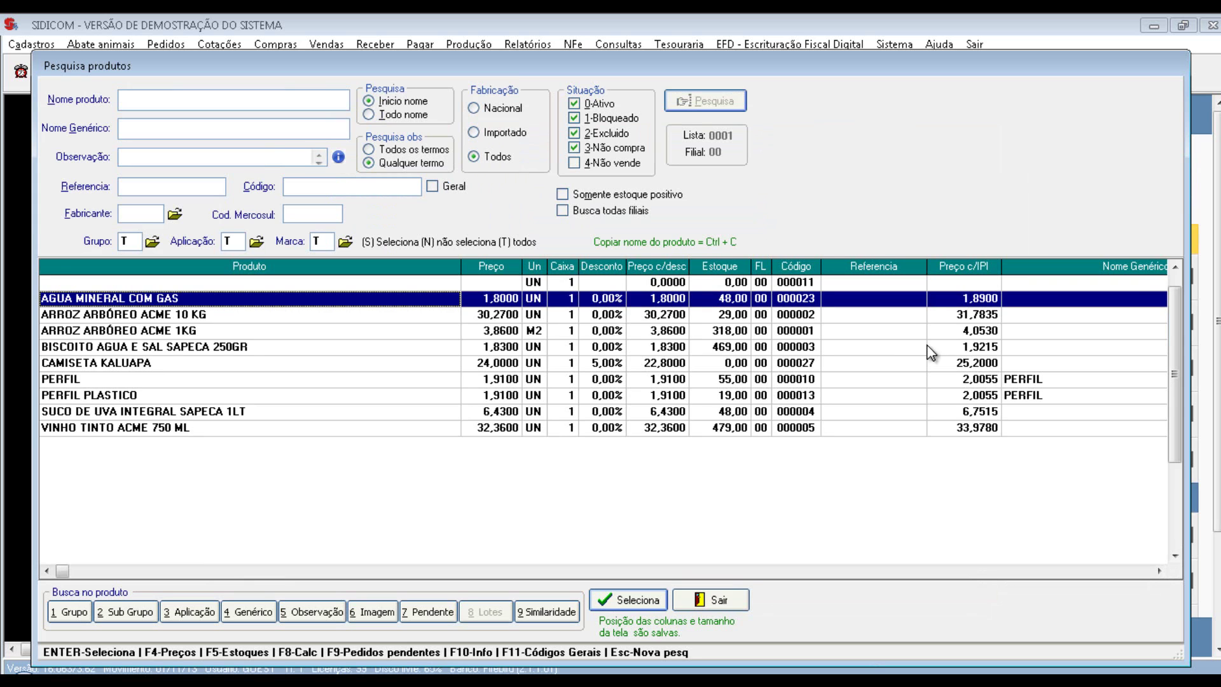
key(Return)
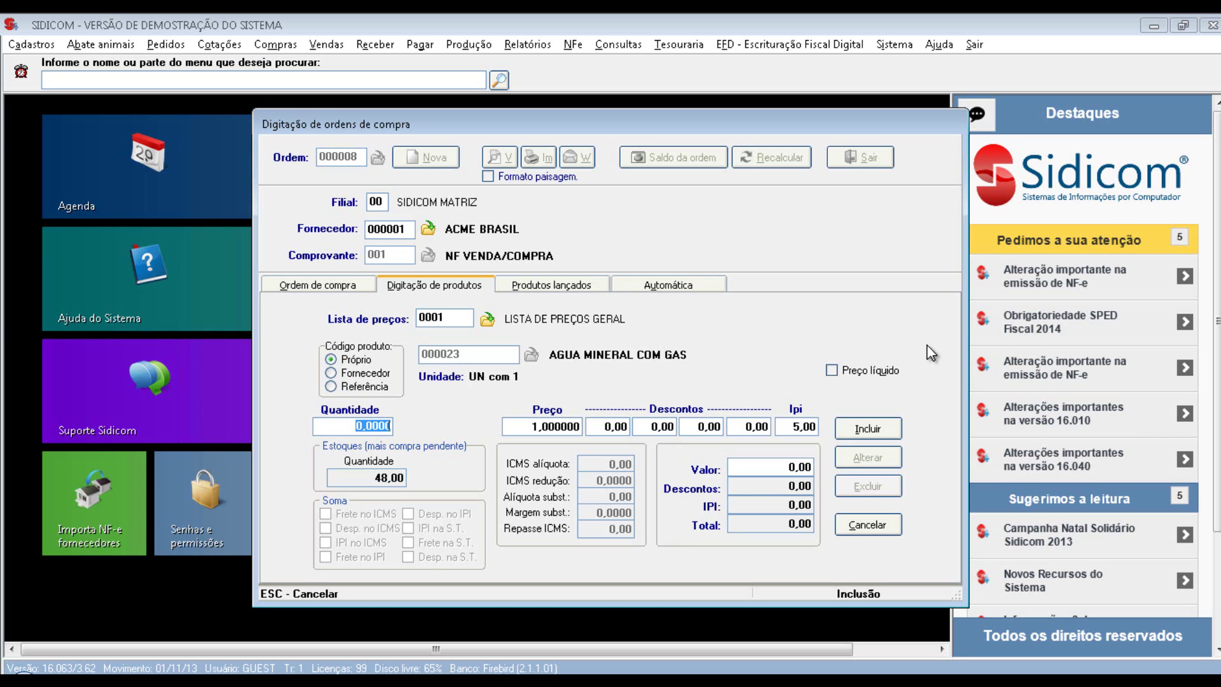
text(120)
key(Return)
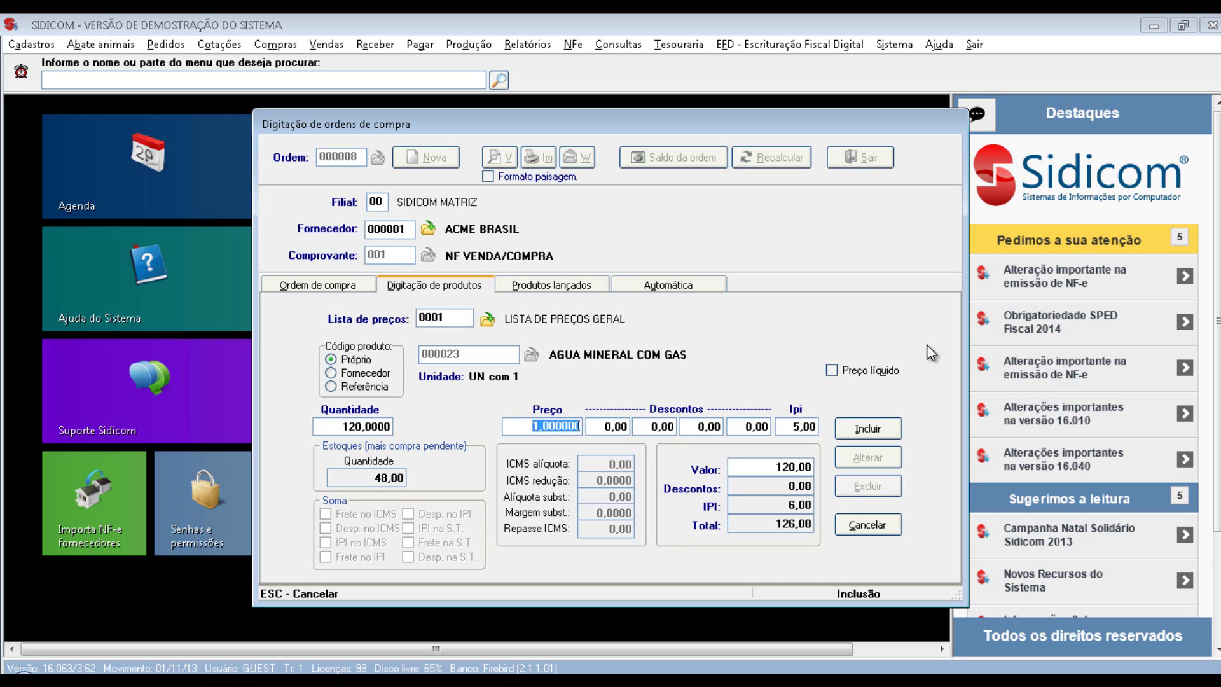
Accept the mineral water's price of 1,00, zero discounts and 5,00 IPI, and include the item in the order.
key(Return)
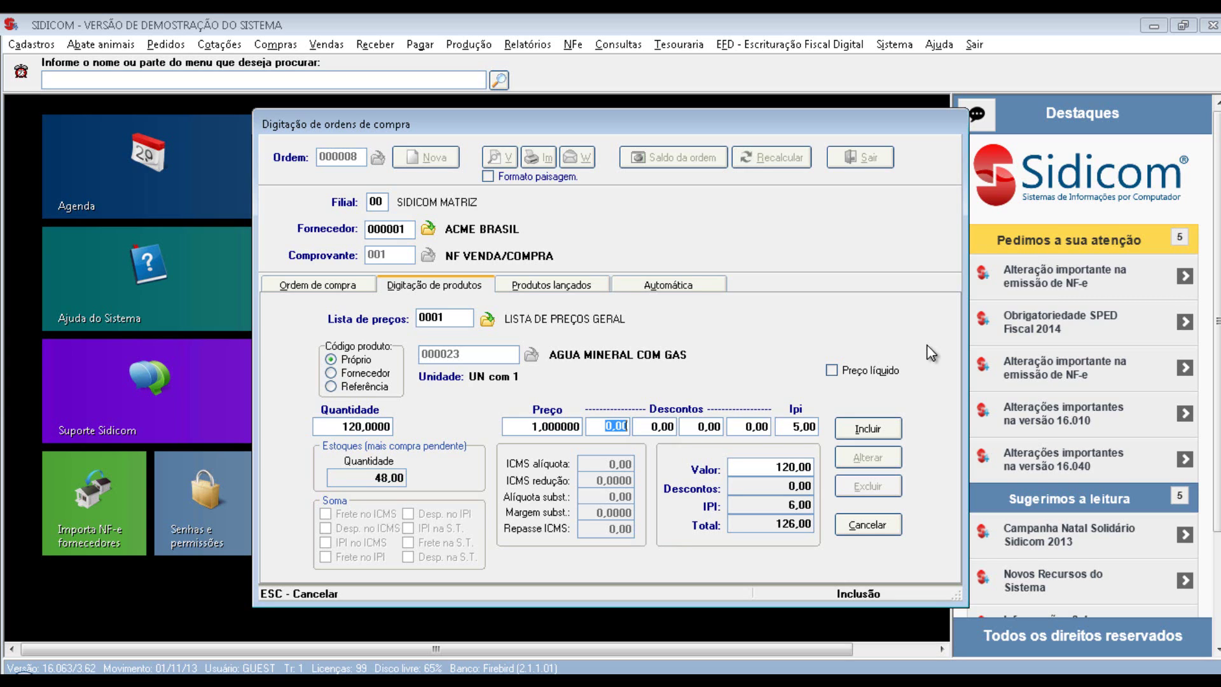
key(Return)
key(Return)
key(Return)
key(shift+Tab)
key(shift+Tab)
key(shift+Tab)
key(Tab)
key(Tab)
key(Tab)
key(Tab)
key(Tab)
key(Return)
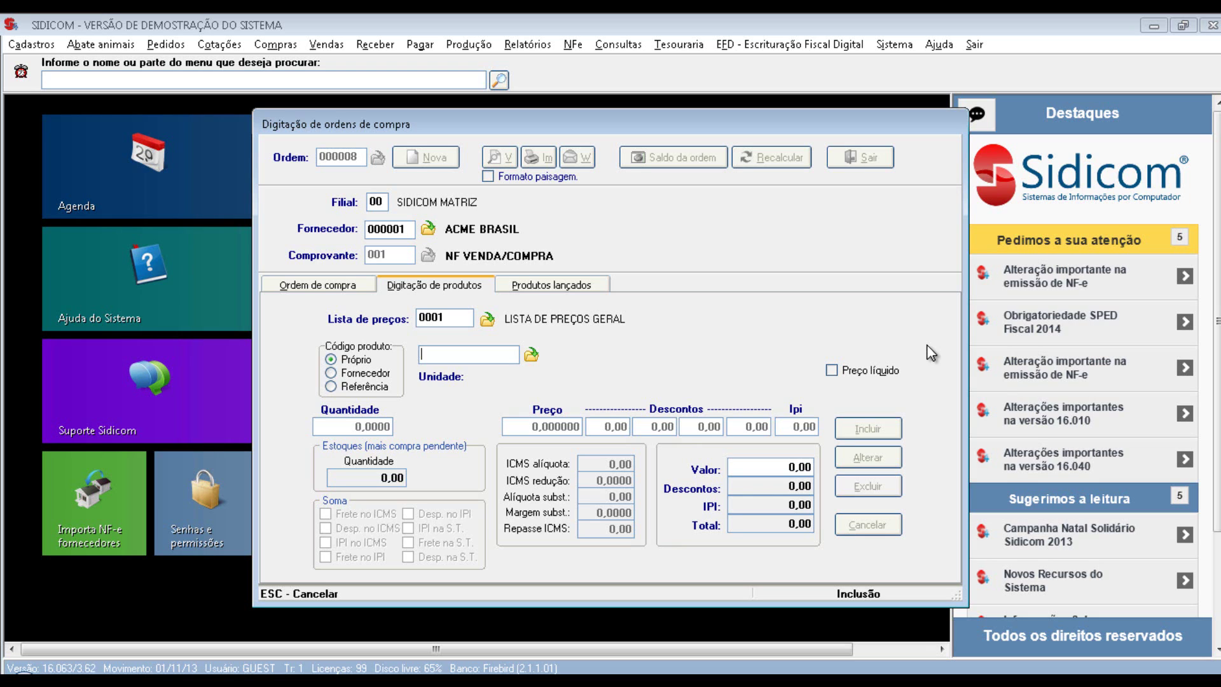
Search all products, select SUCO DE UVA INTEGRAL SAPECA 1LT and set its quantity to 60.
key(Return)
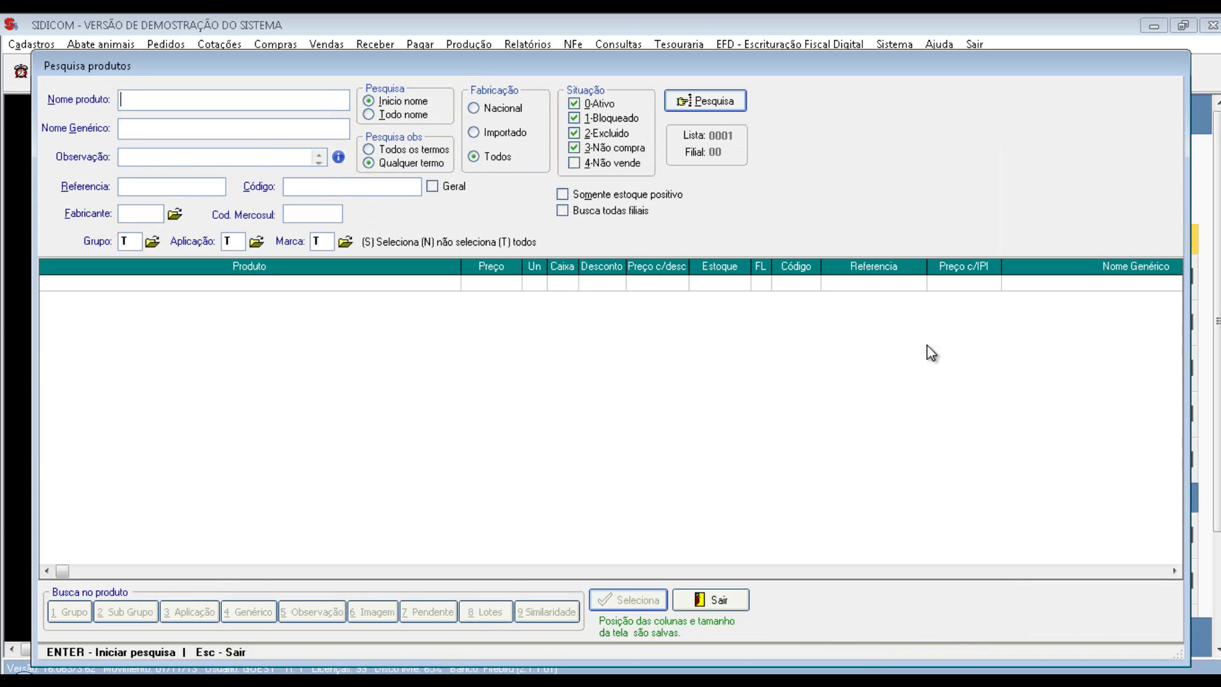
key(Return)
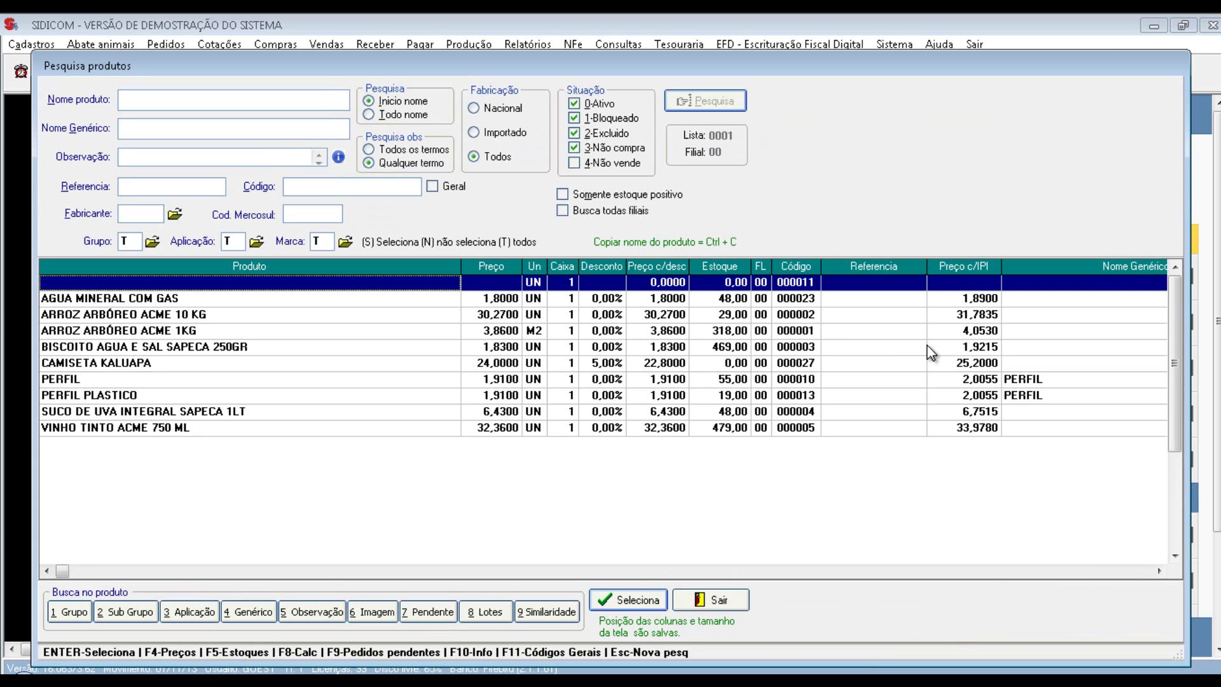
key(Down)
key(Down)
key(Down)
key(Down)
key(Down)
key(Down)
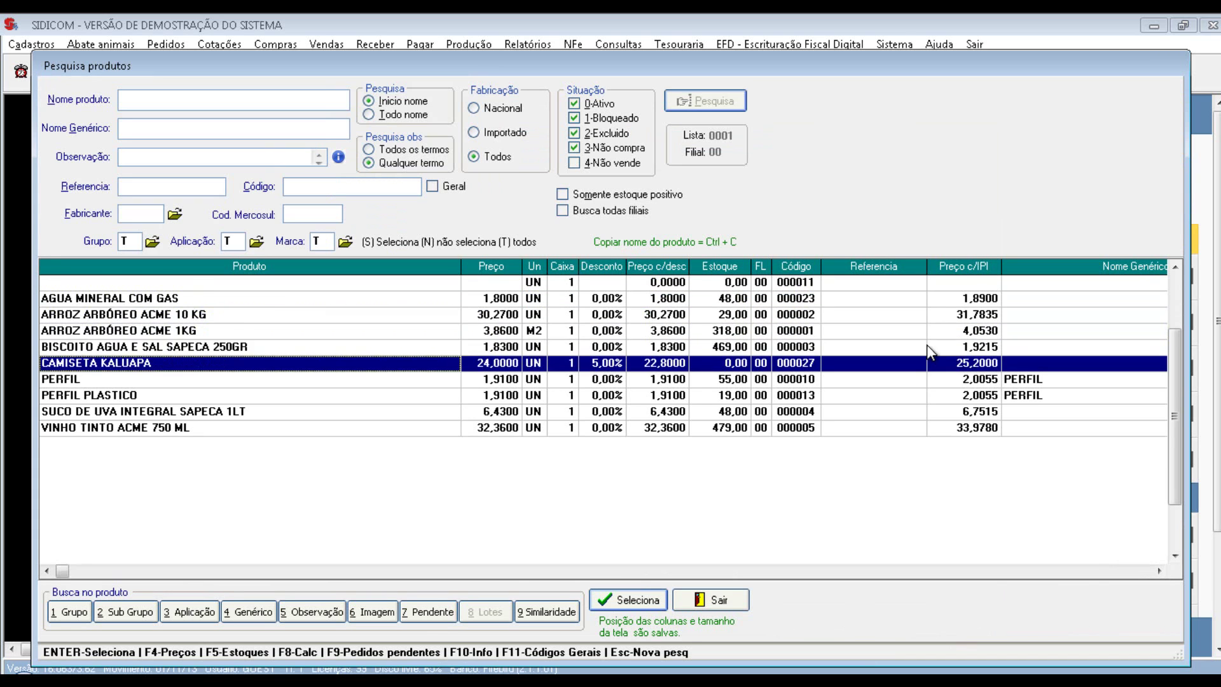
key(Down)
key(Down)
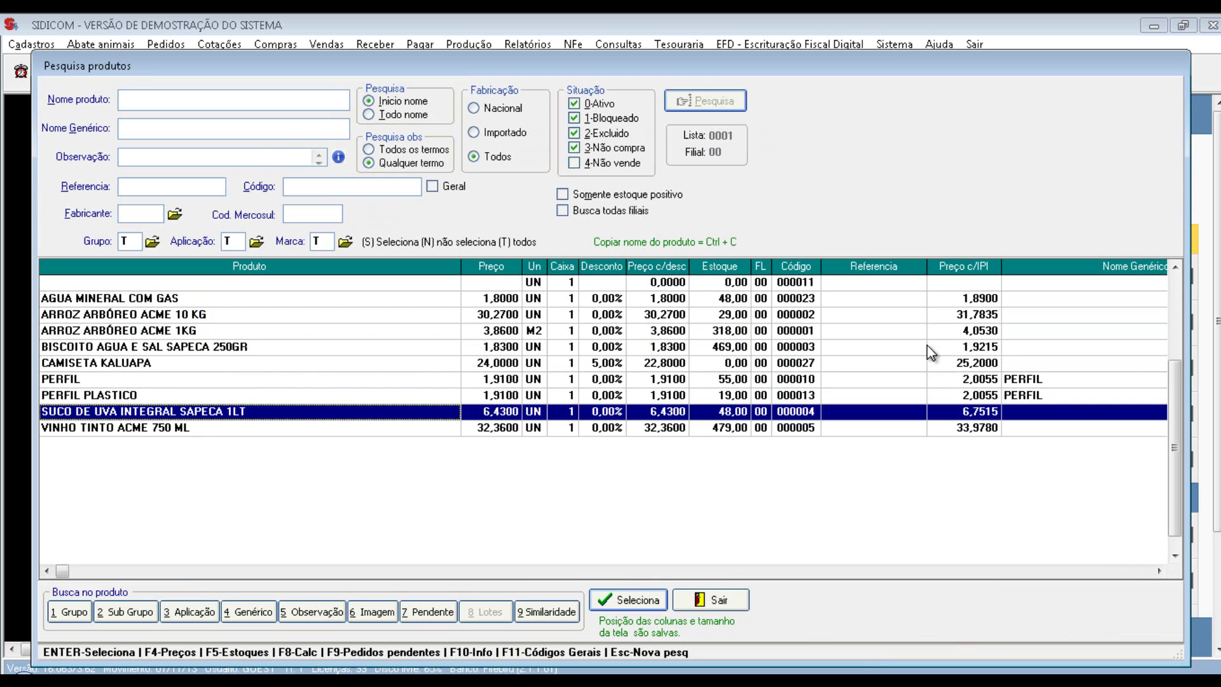
key(Return)
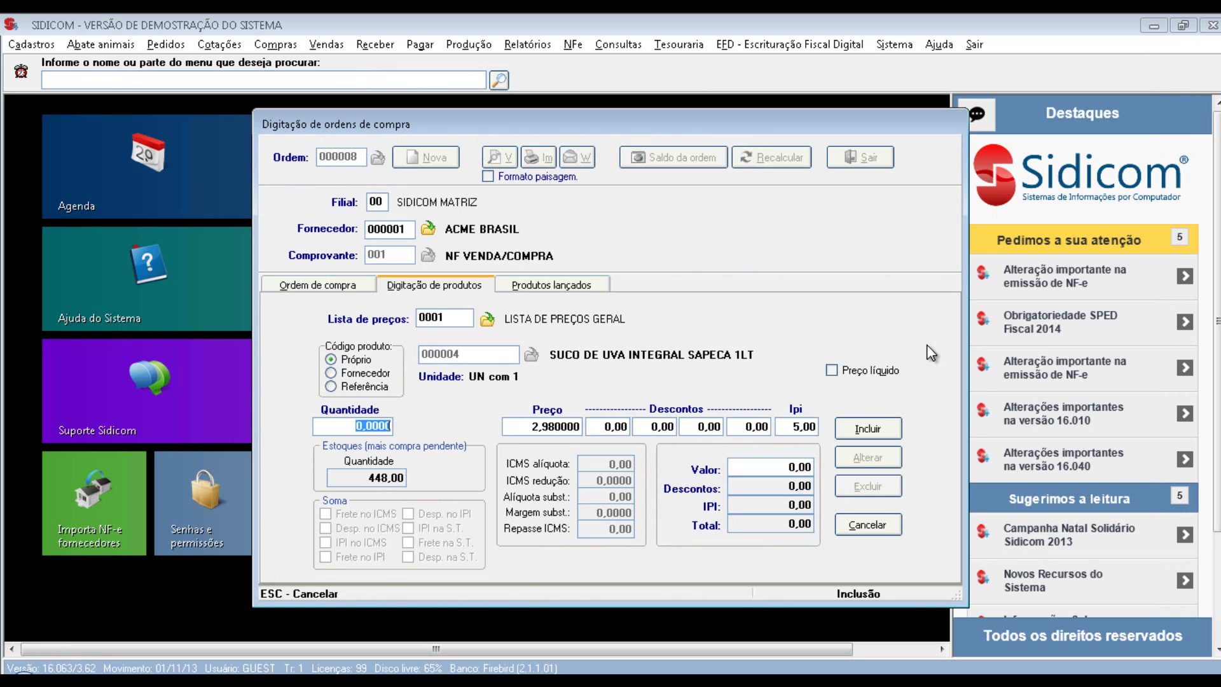
text(60)
key(Return)
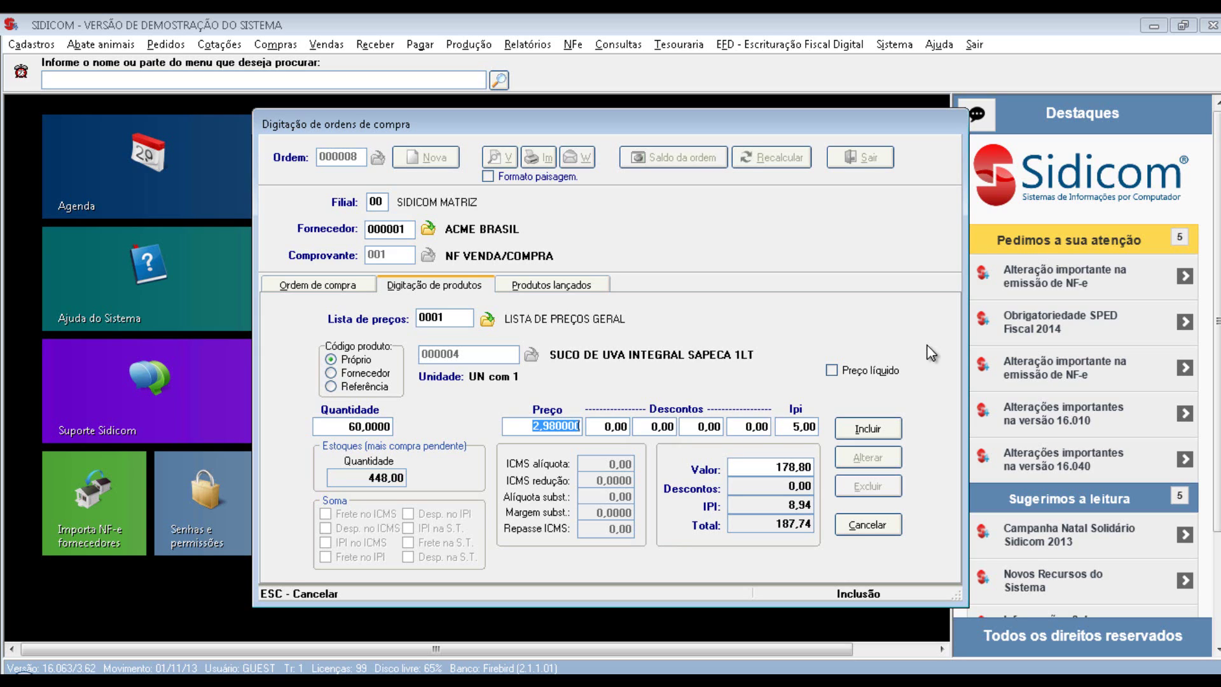
Accept the grape juice's price of 2,98 and zero discounts, set its IPI to 0, and include the item in the order.
key(Return)
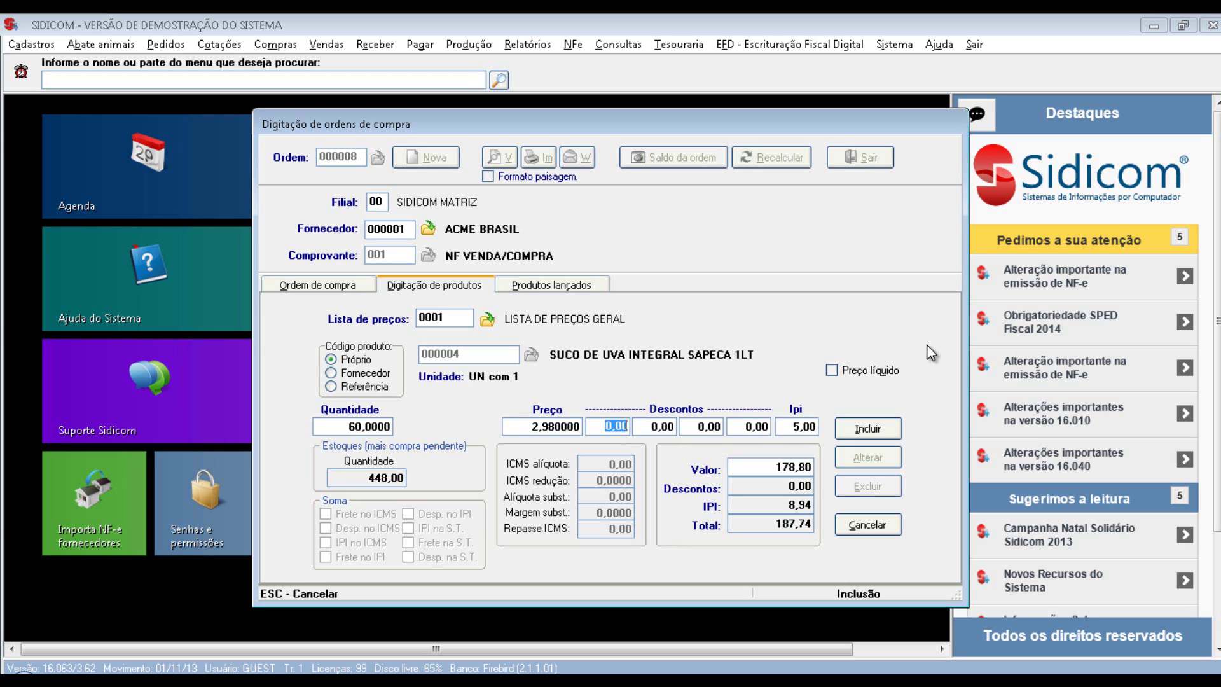
key(Return)
key(Return)
key(Return)
key(Return)
text(0)
key(Return)
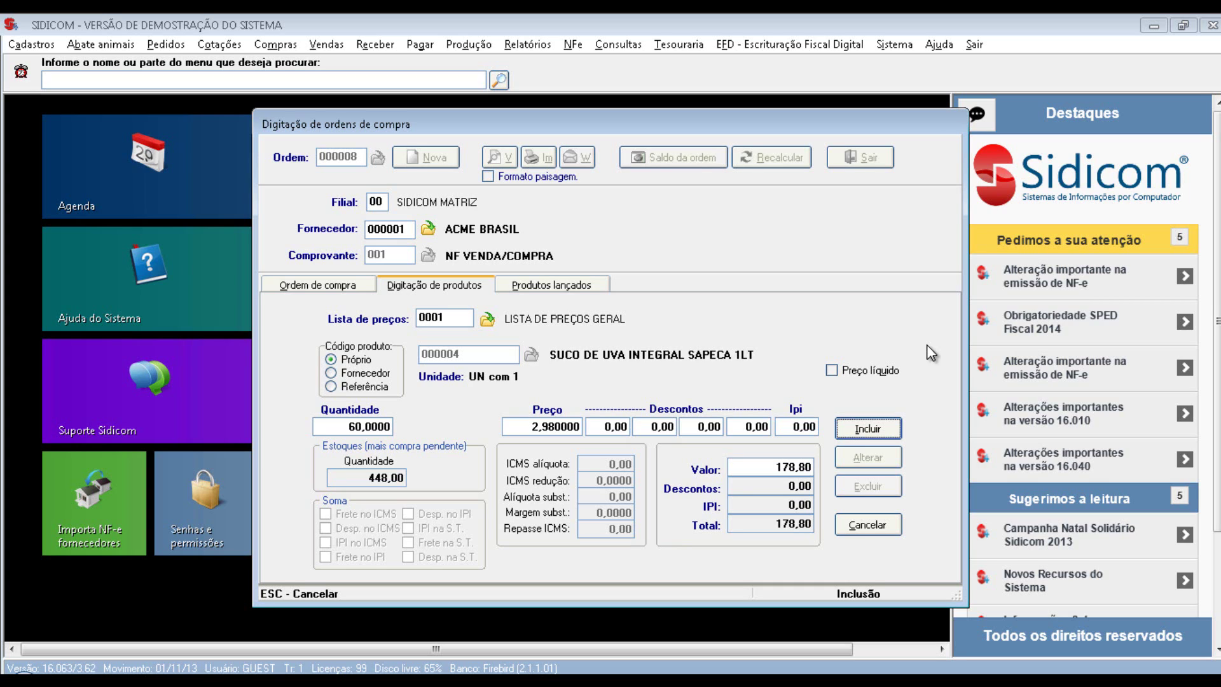
key(Return)
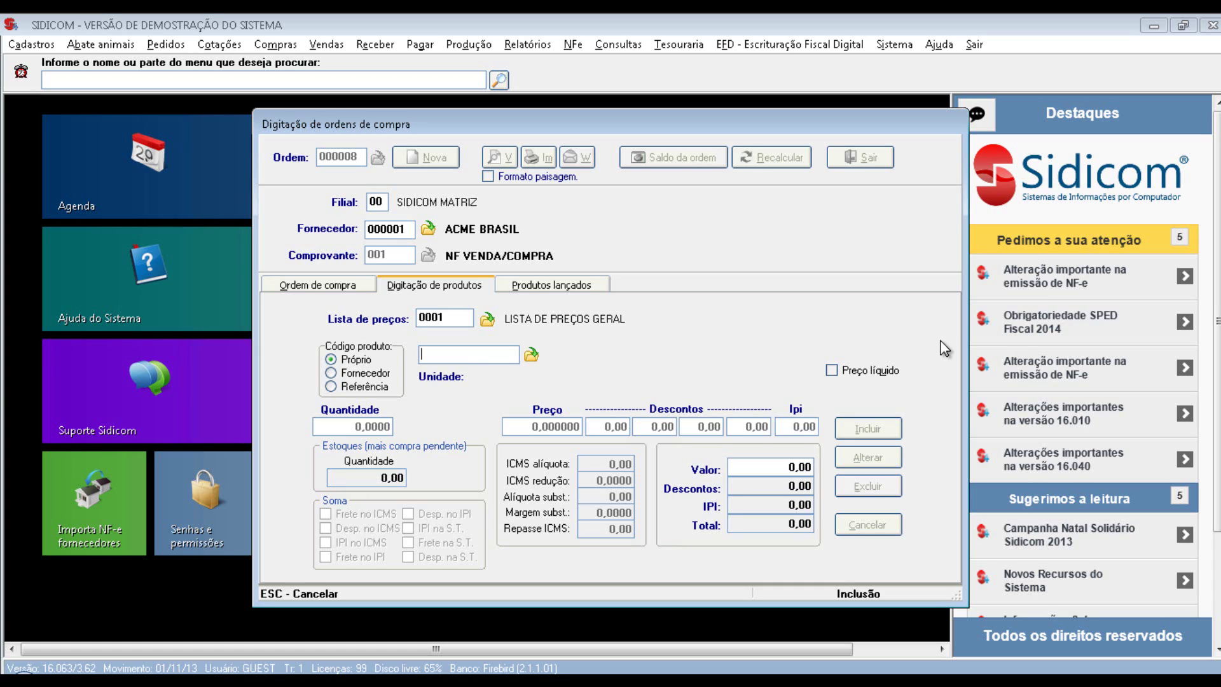
Review the order's posted products across all columns, from stock and quantity to taxes, freight and expenses.
click(573, 290)
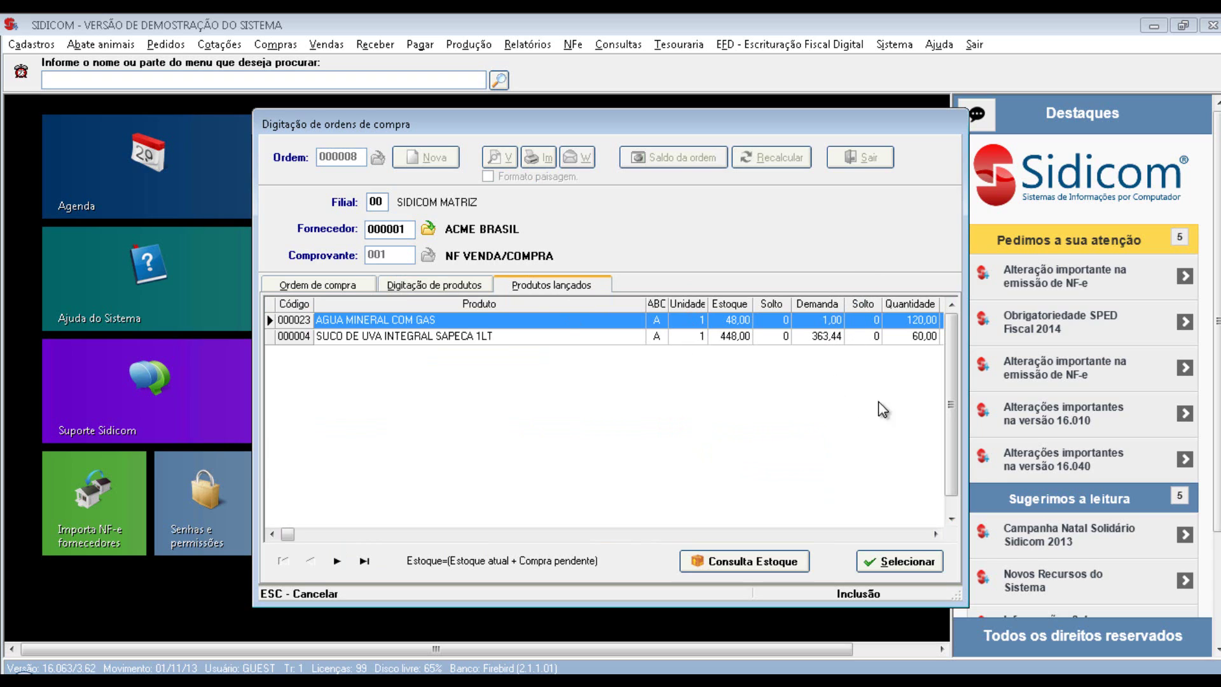
click(919, 537)
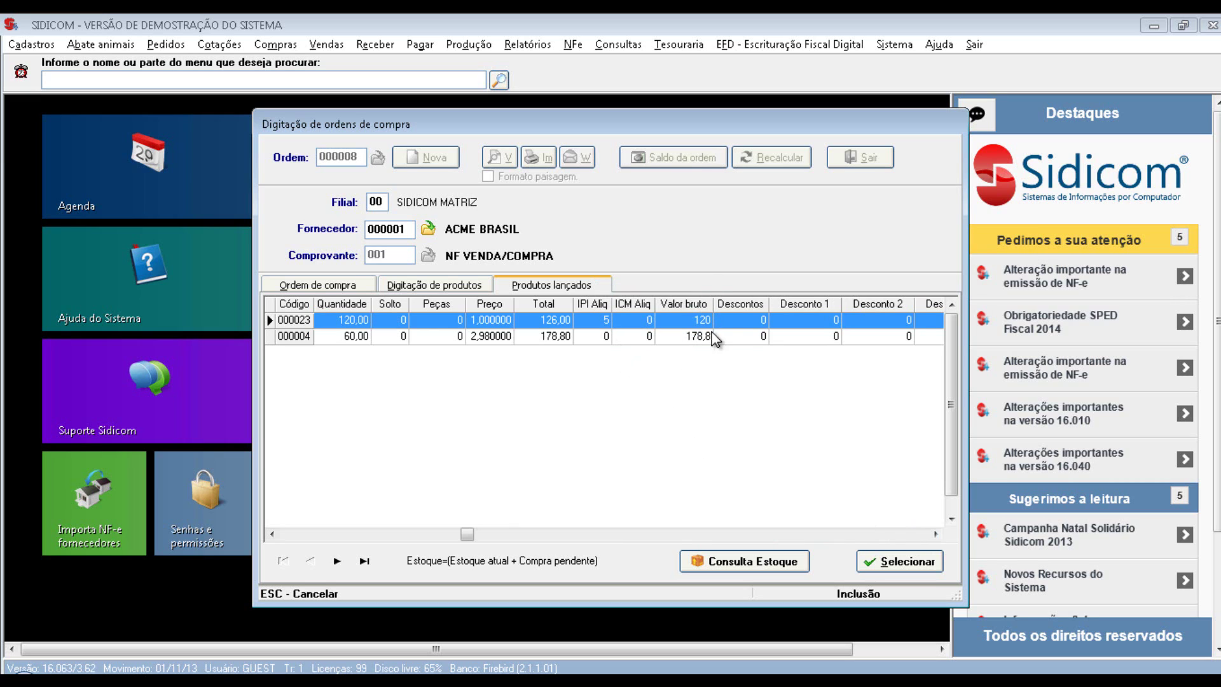
click(910, 532)
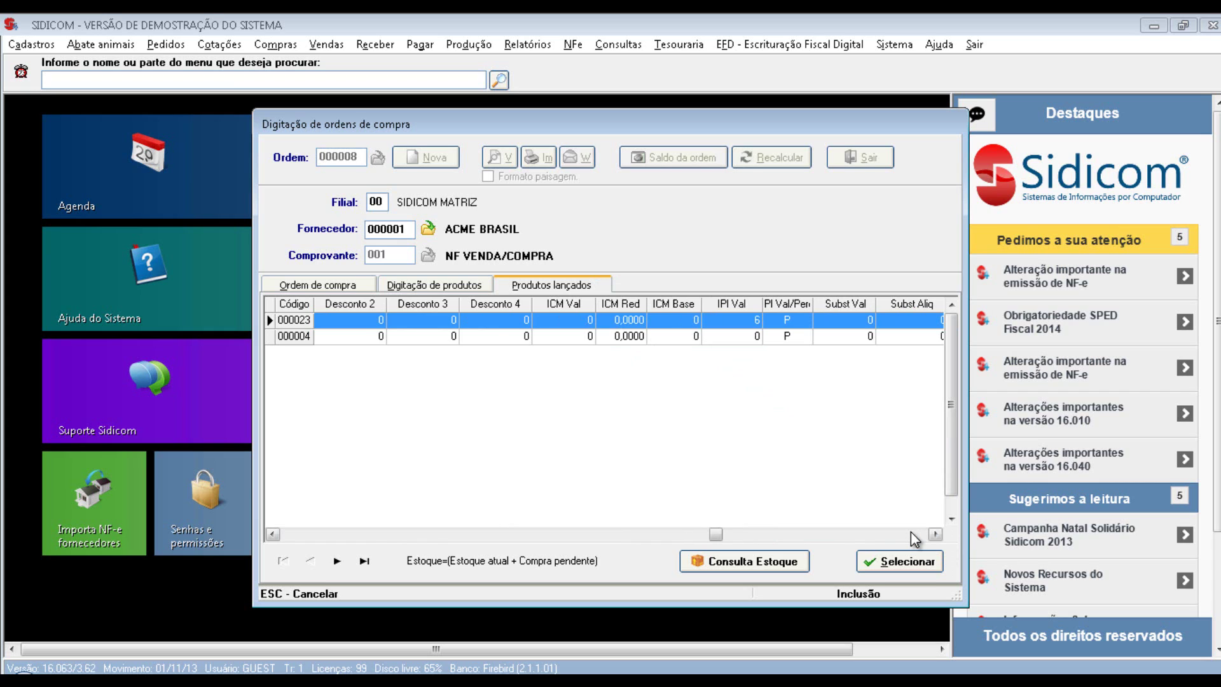
click(910, 531)
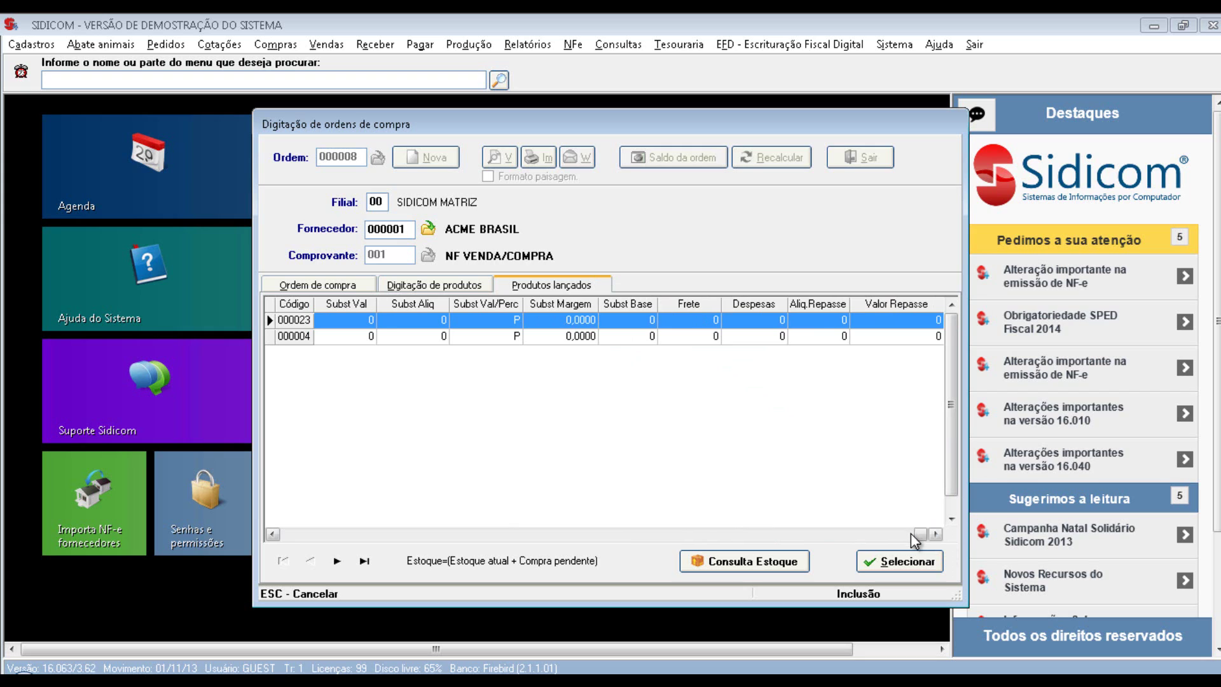
drag(921, 536, 278, 534)
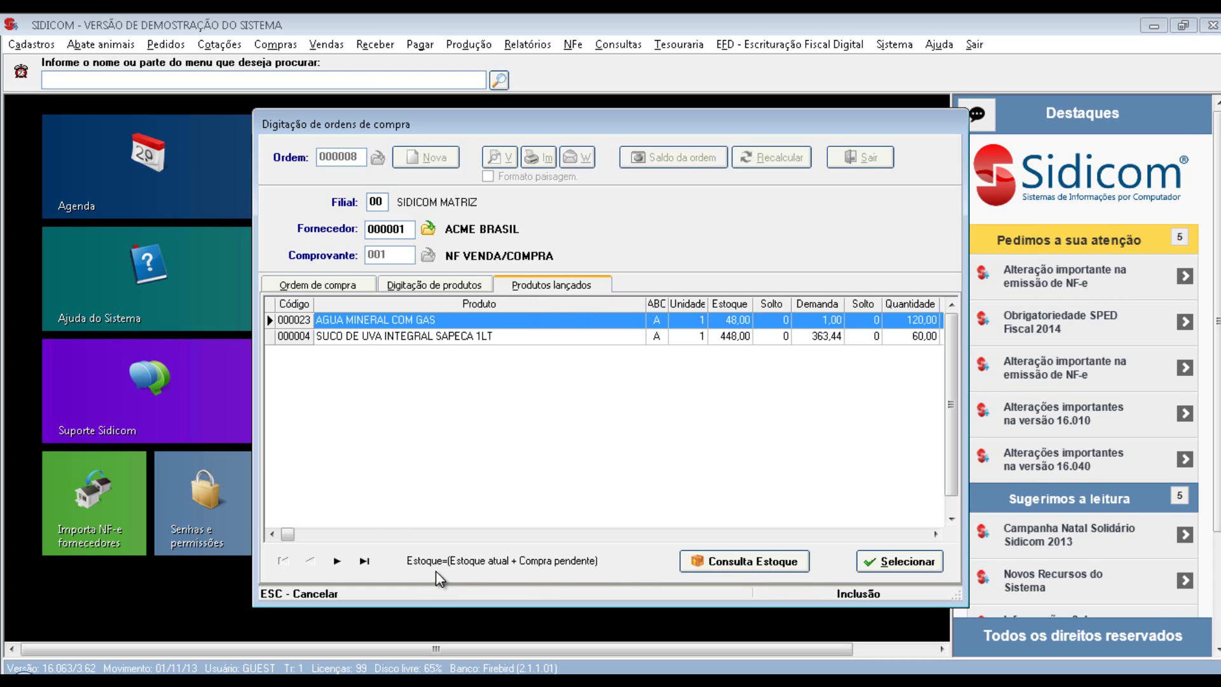
Consult the stock and turnover of the posted product AGUA MINERAL COM GAS and close the query.
click(738, 563)
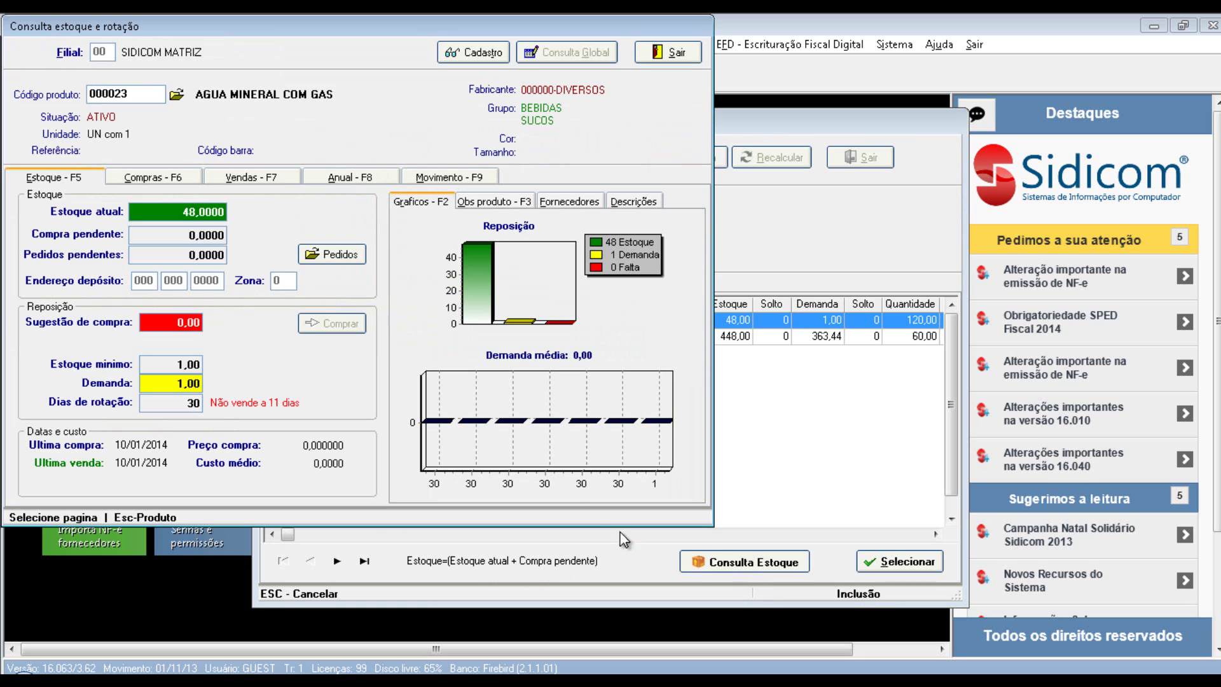
mouse_move(429, 13)
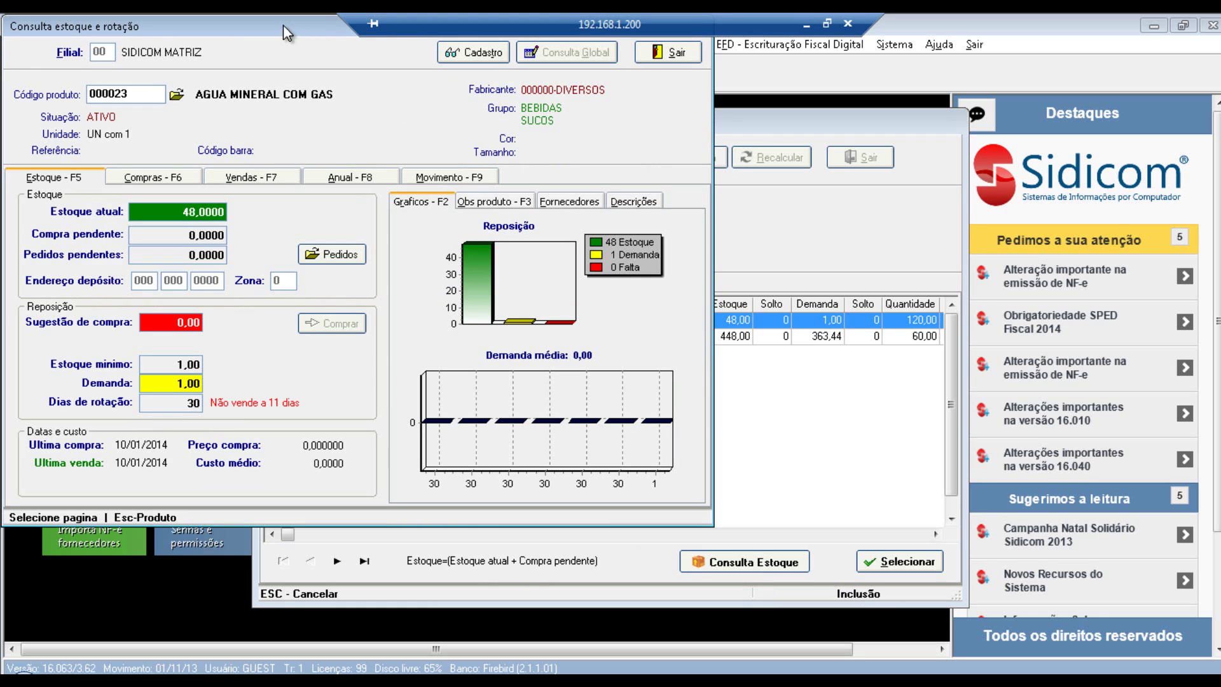
drag(282, 26, 497, 46)
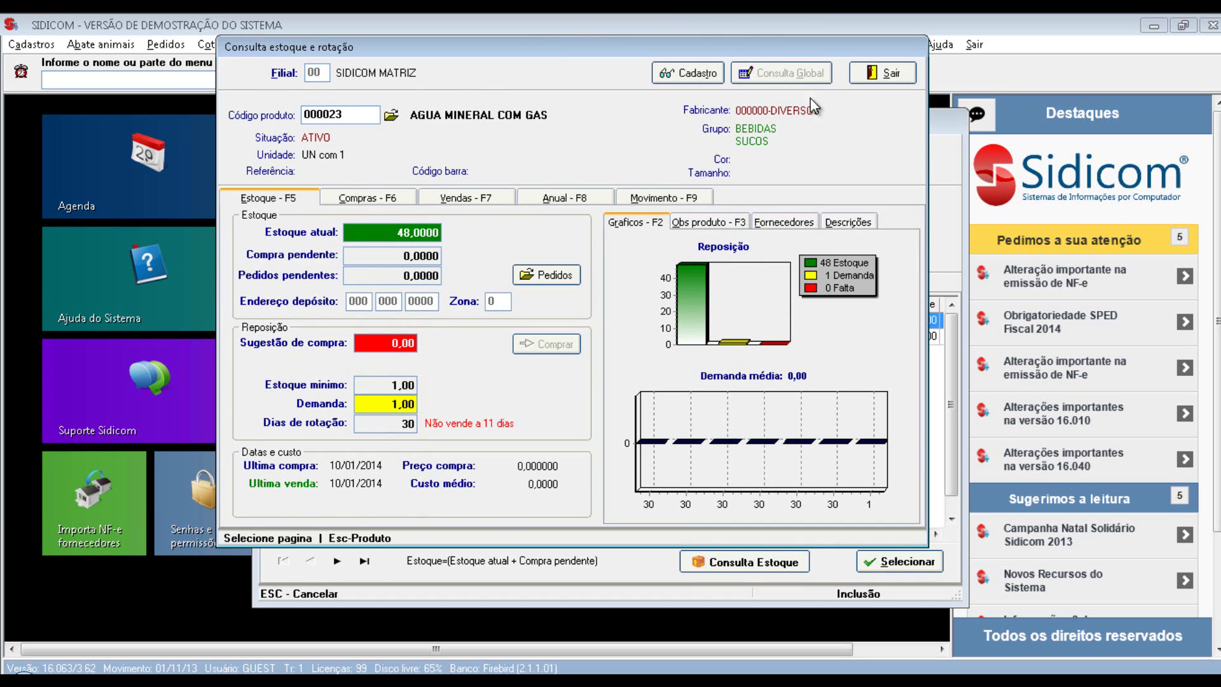
click(889, 76)
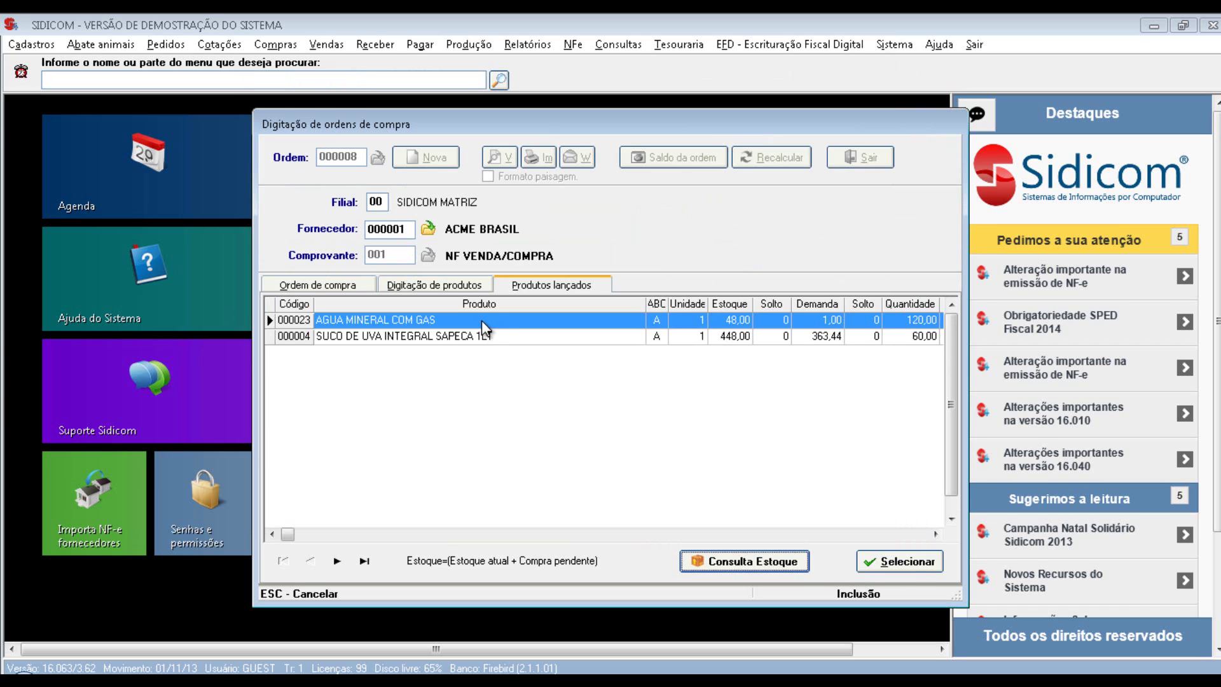
Consult the stock, purchases, sales, annual figures and movements of SUCO DE UVA INTEGRAL SAPECA 1LT and close the query.
click(490, 336)
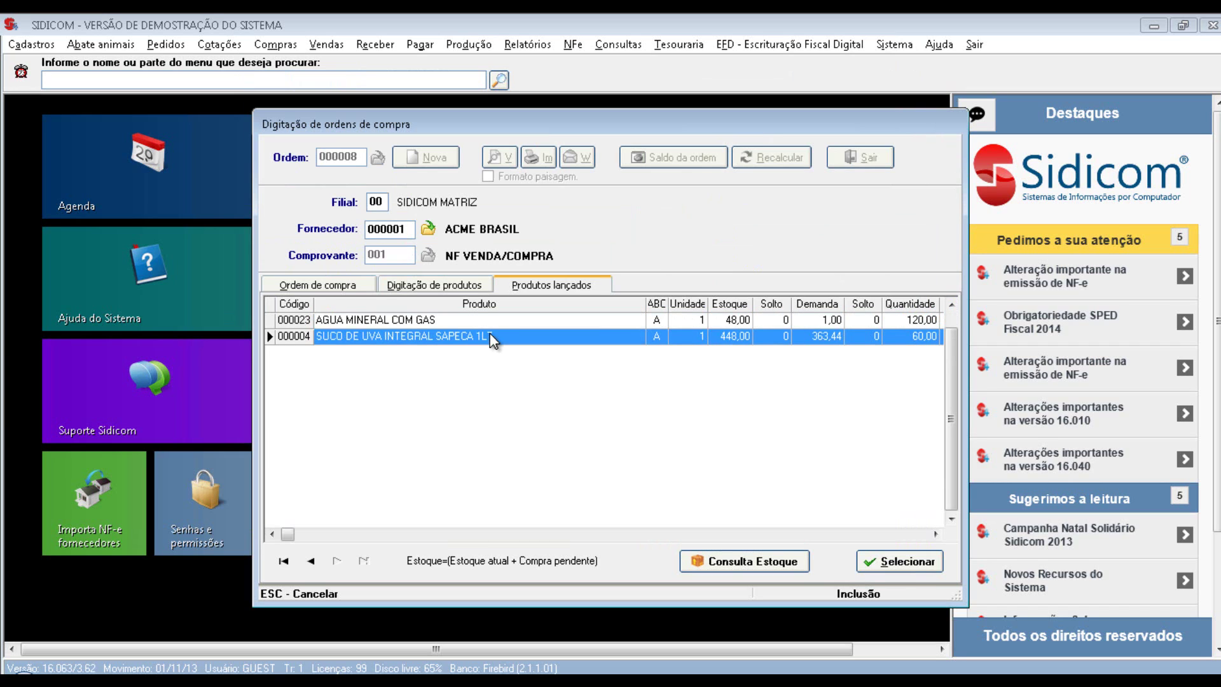
click(769, 562)
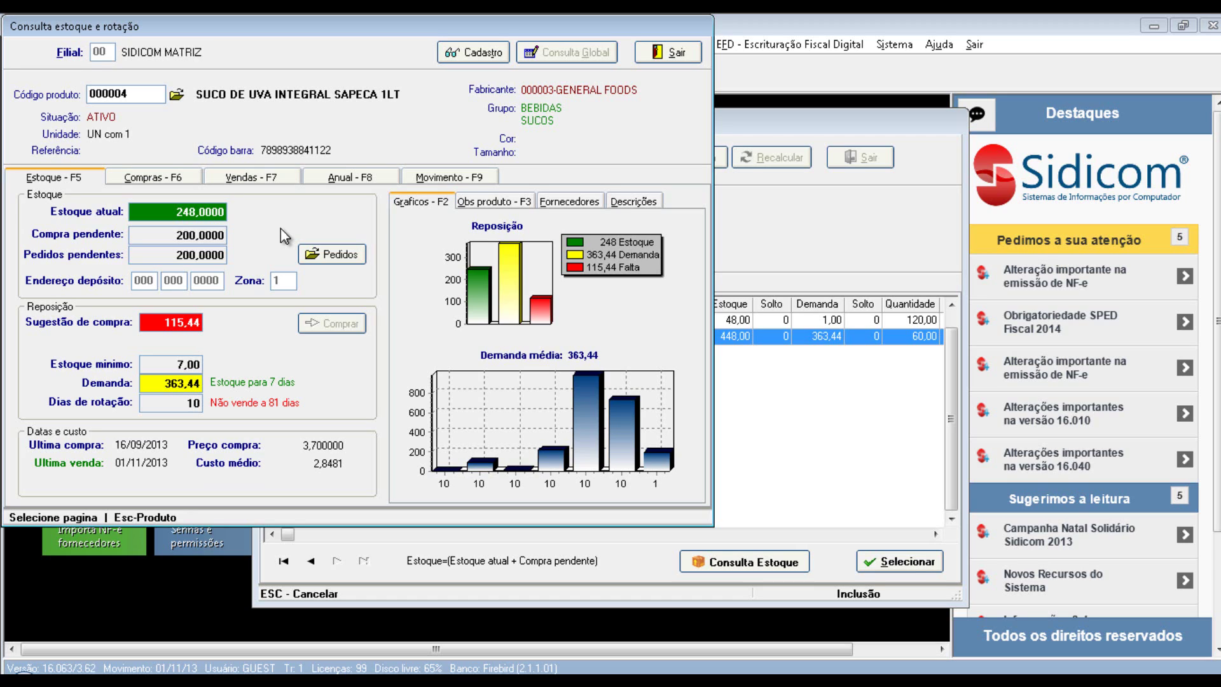
click(189, 178)
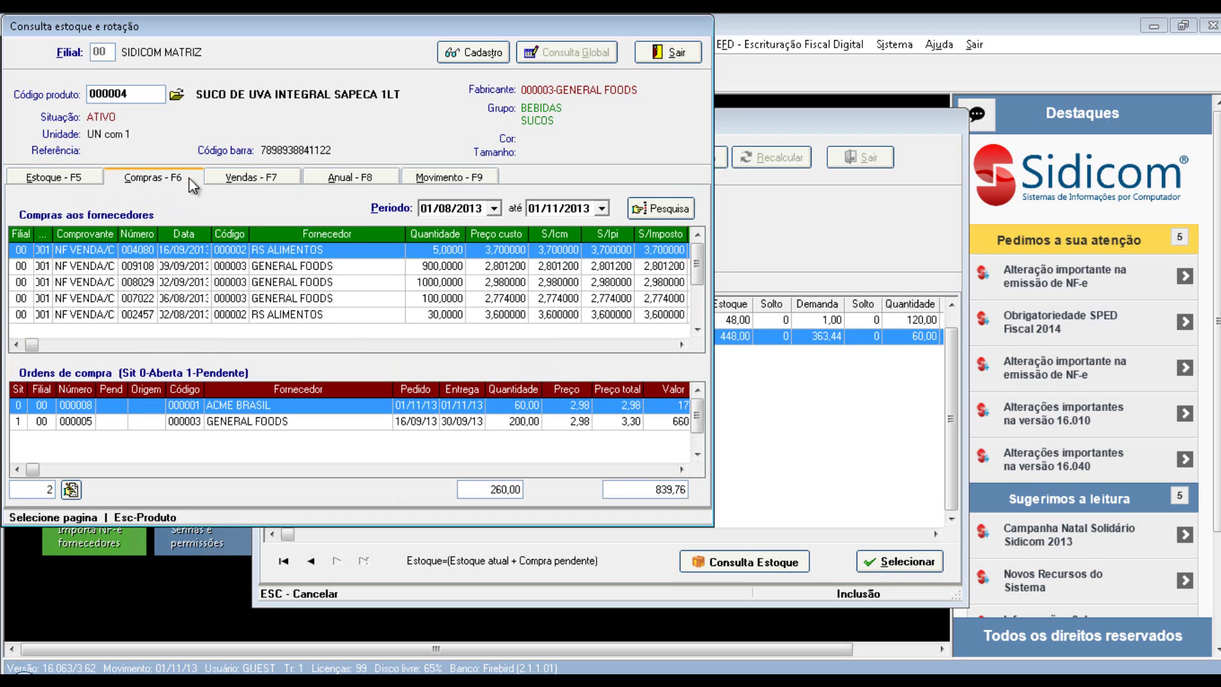
click(260, 177)
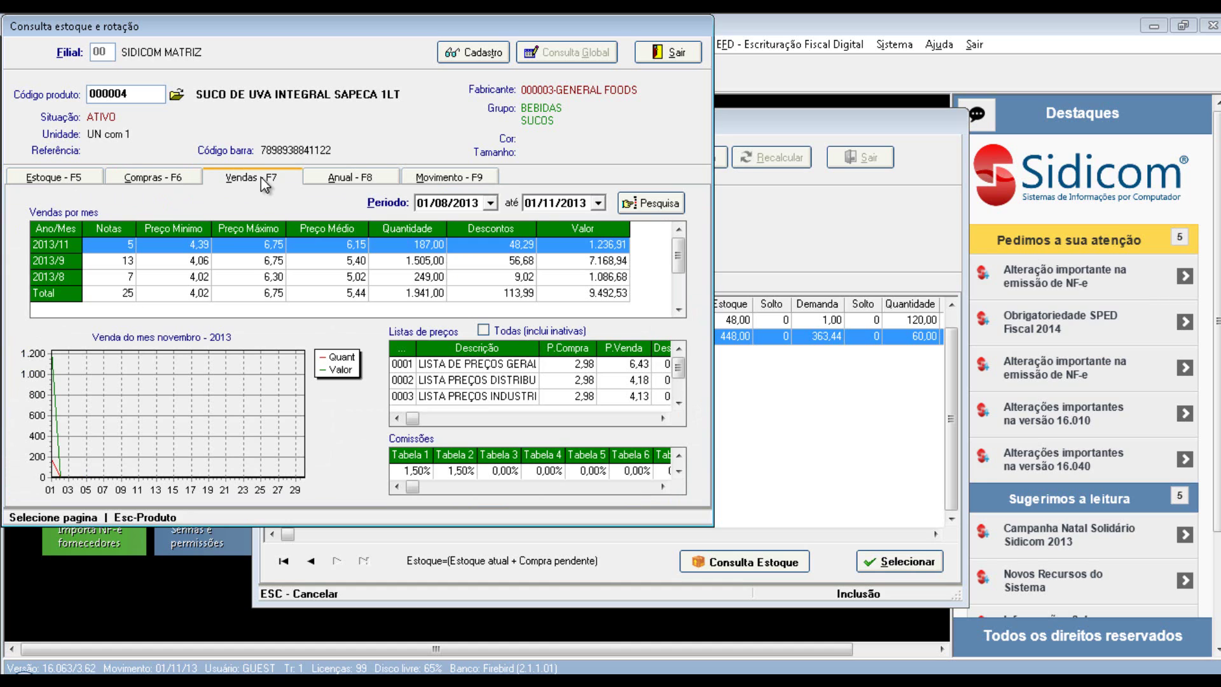
click(364, 184)
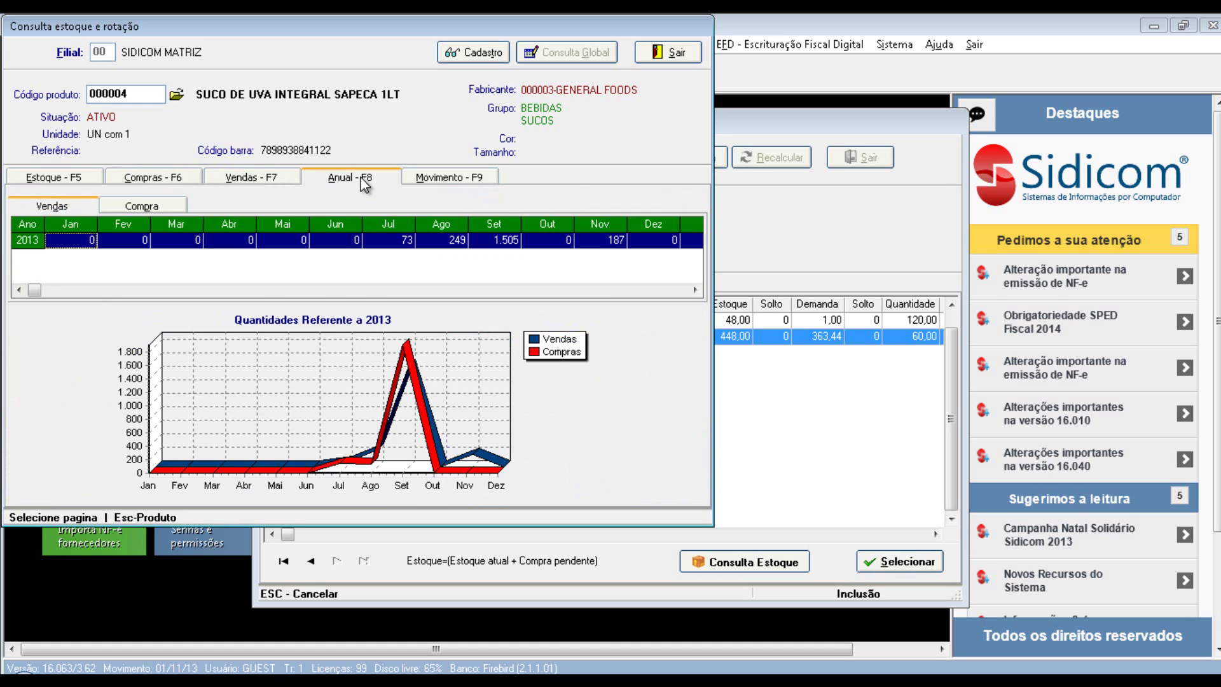
click(448, 183)
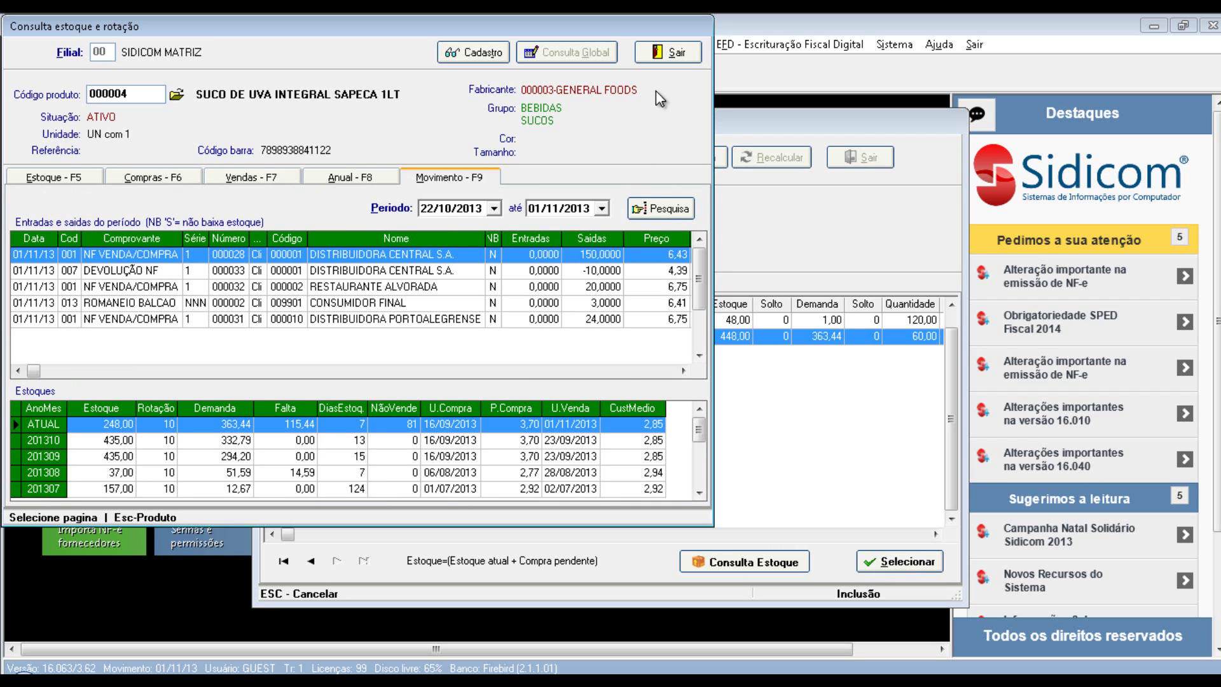
click(683, 58)
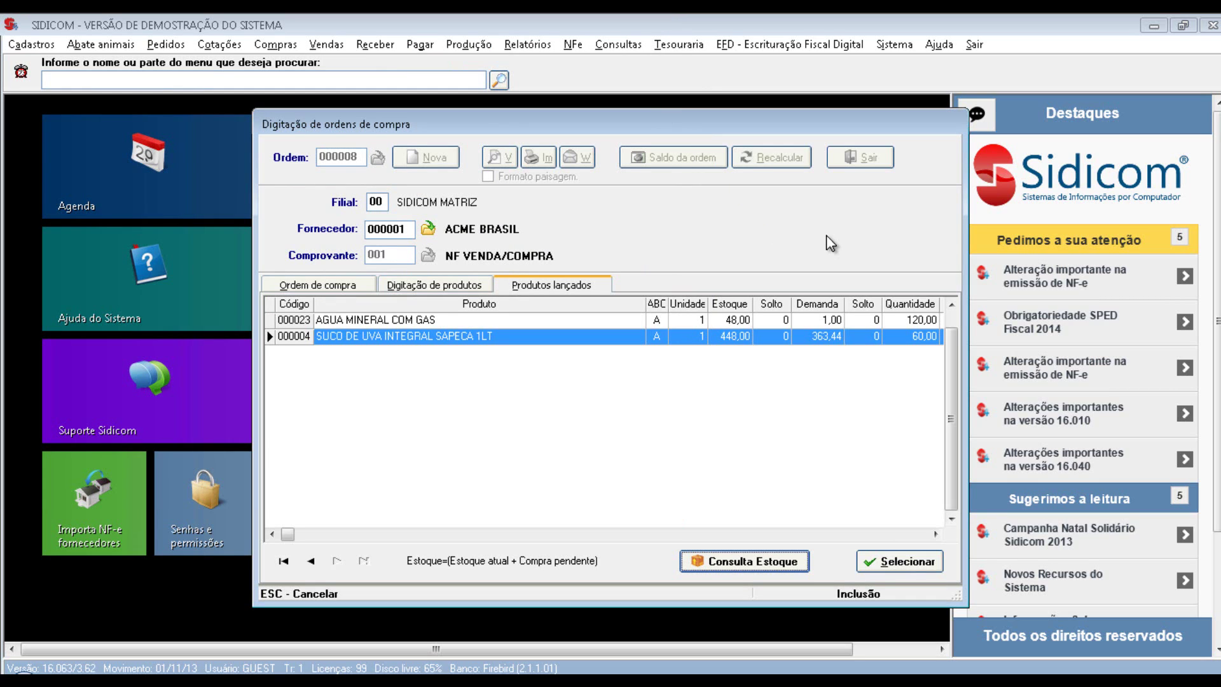
Load the posted AGUA MINERAL COM GAS item for editing and cancel the alteration.
click(626, 319)
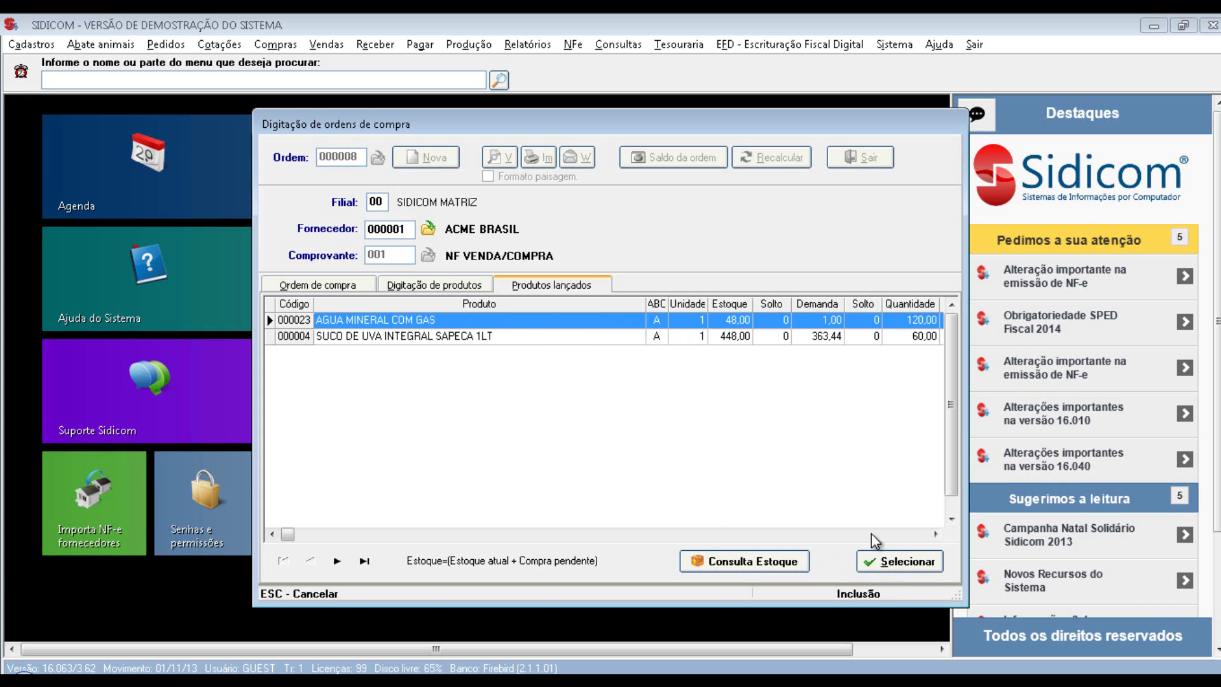
click(896, 563)
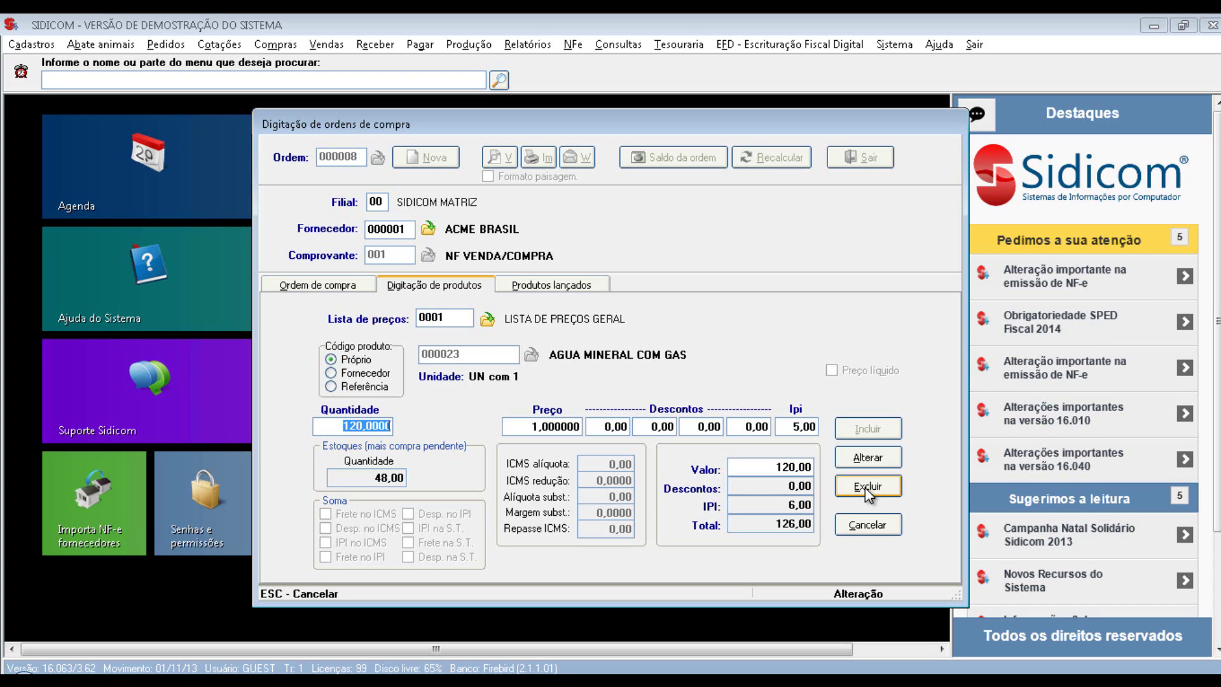
click(868, 525)
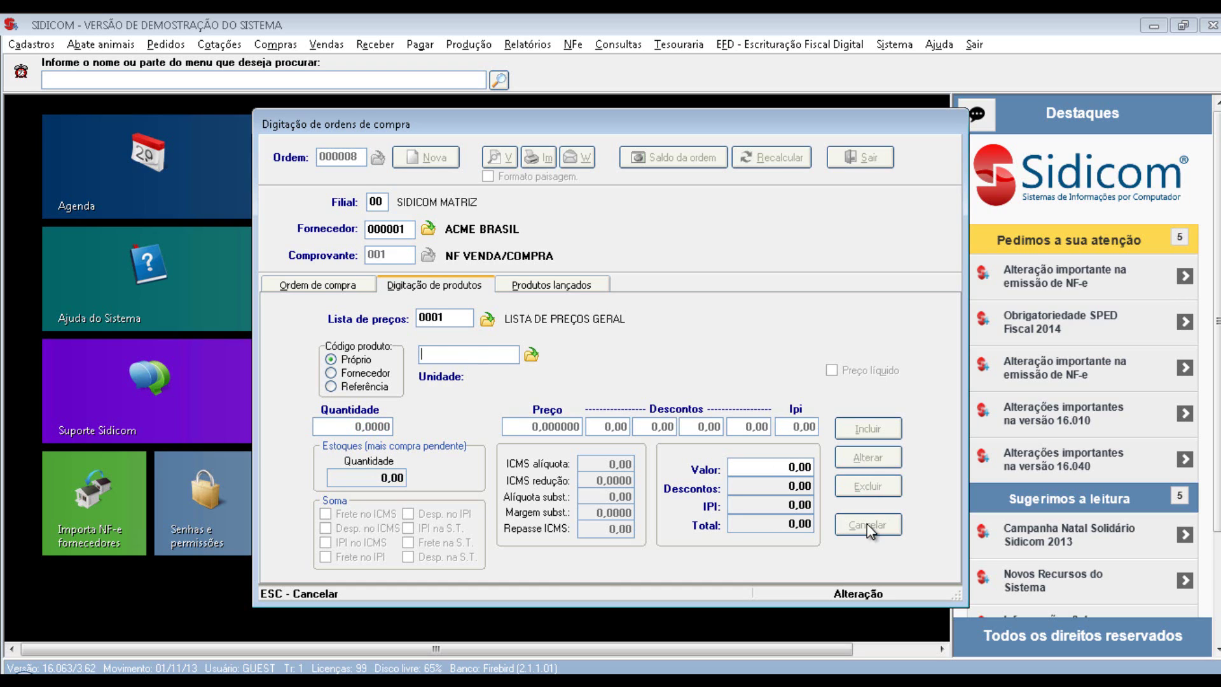
Save the purchase order from its header data and review its print preview from the supplier details to the totals.
click(324, 284)
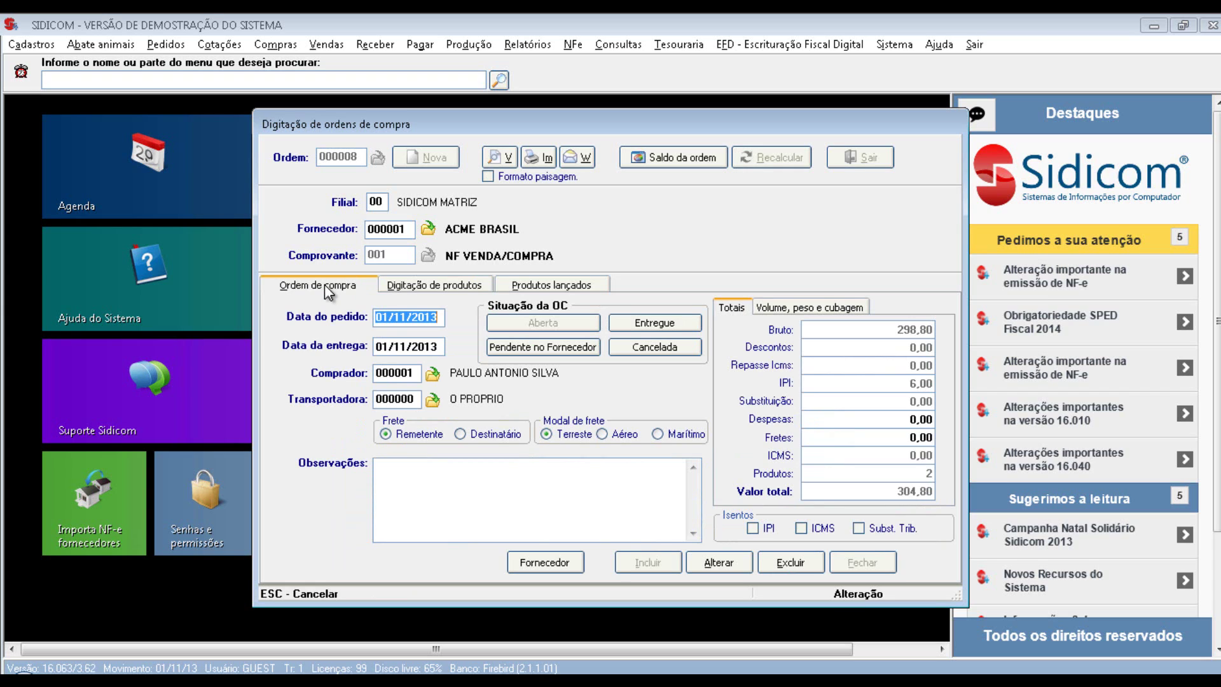
click(720, 563)
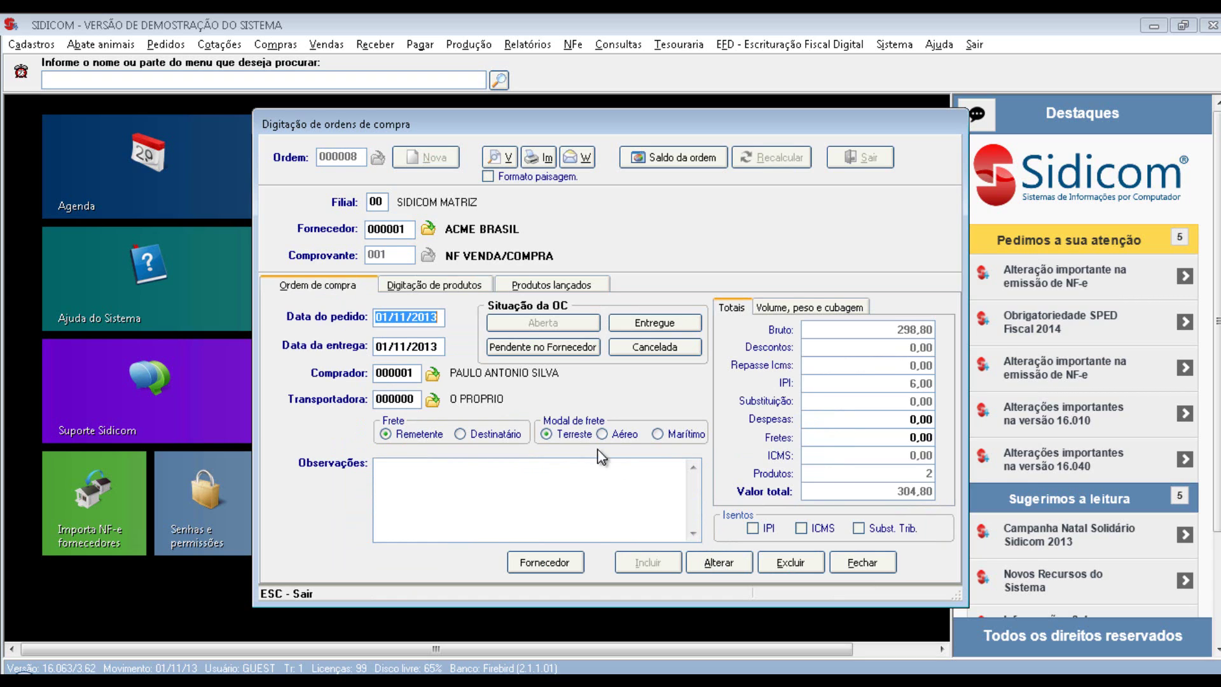
click(500, 156)
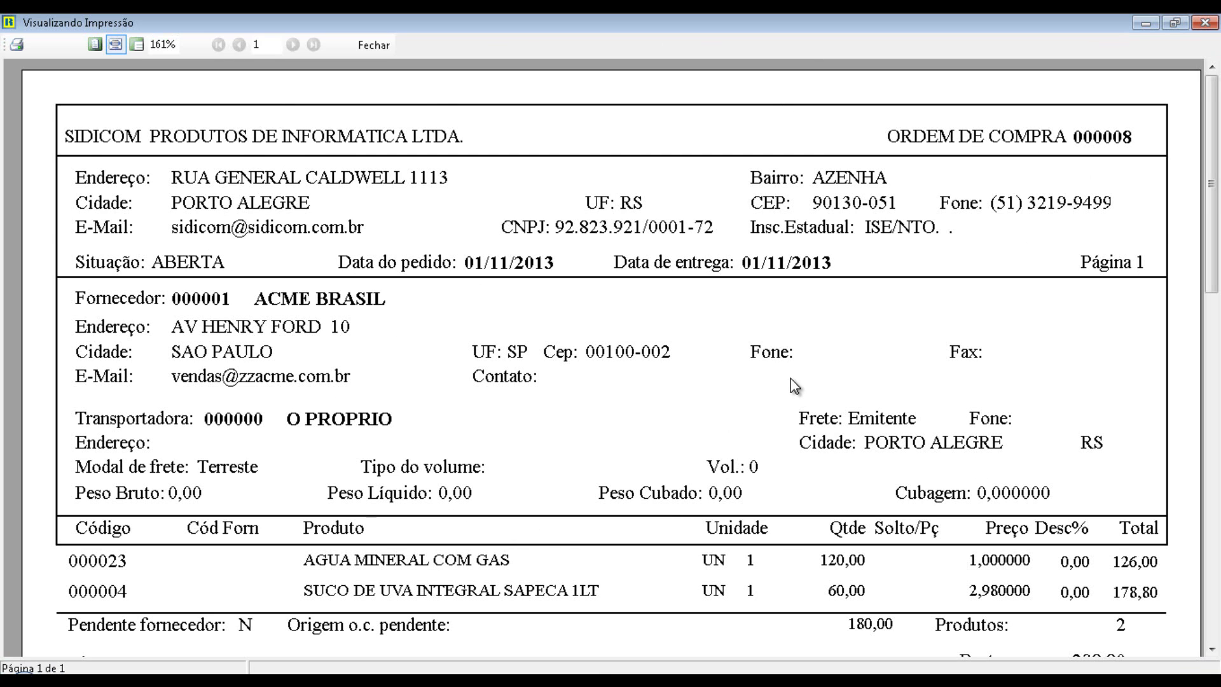
scroll(792, 380, down, 5)
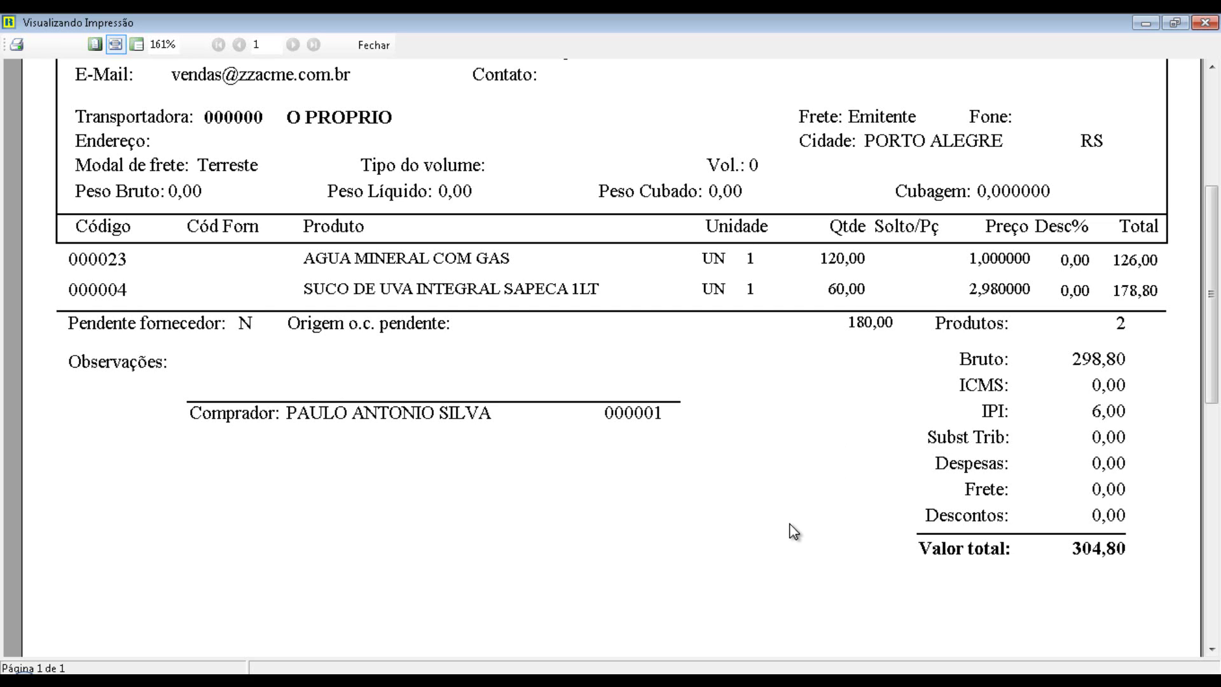
scroll(790, 473, up, 5)
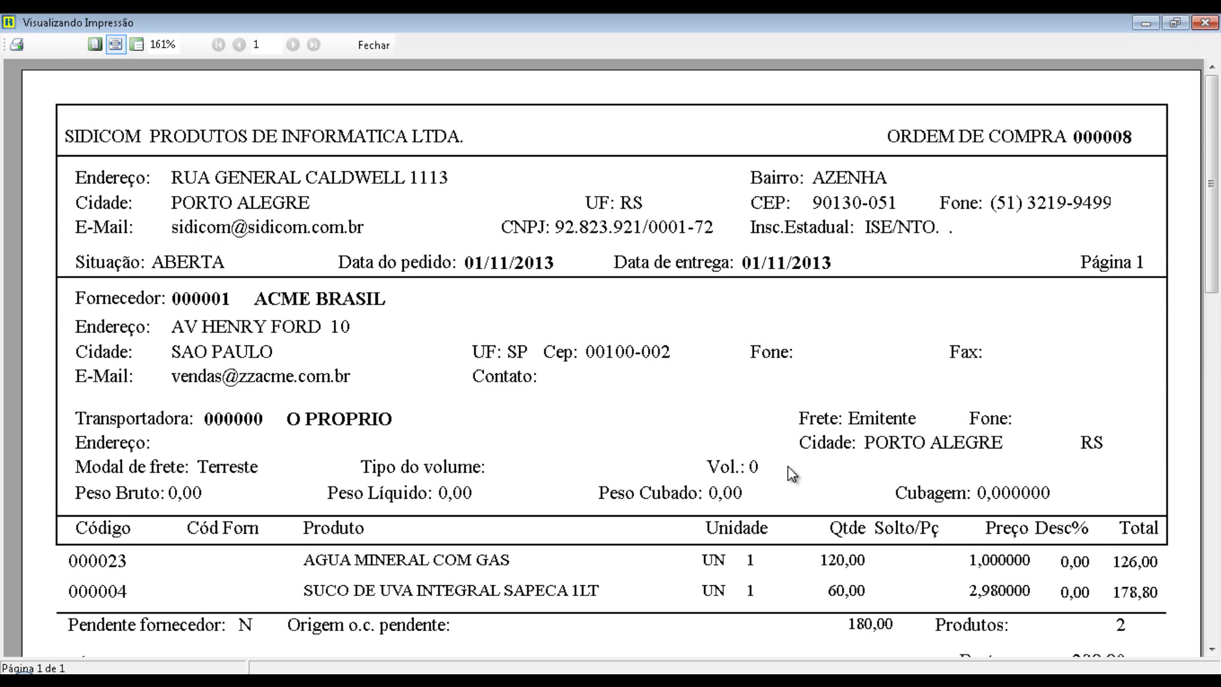
click(375, 46)
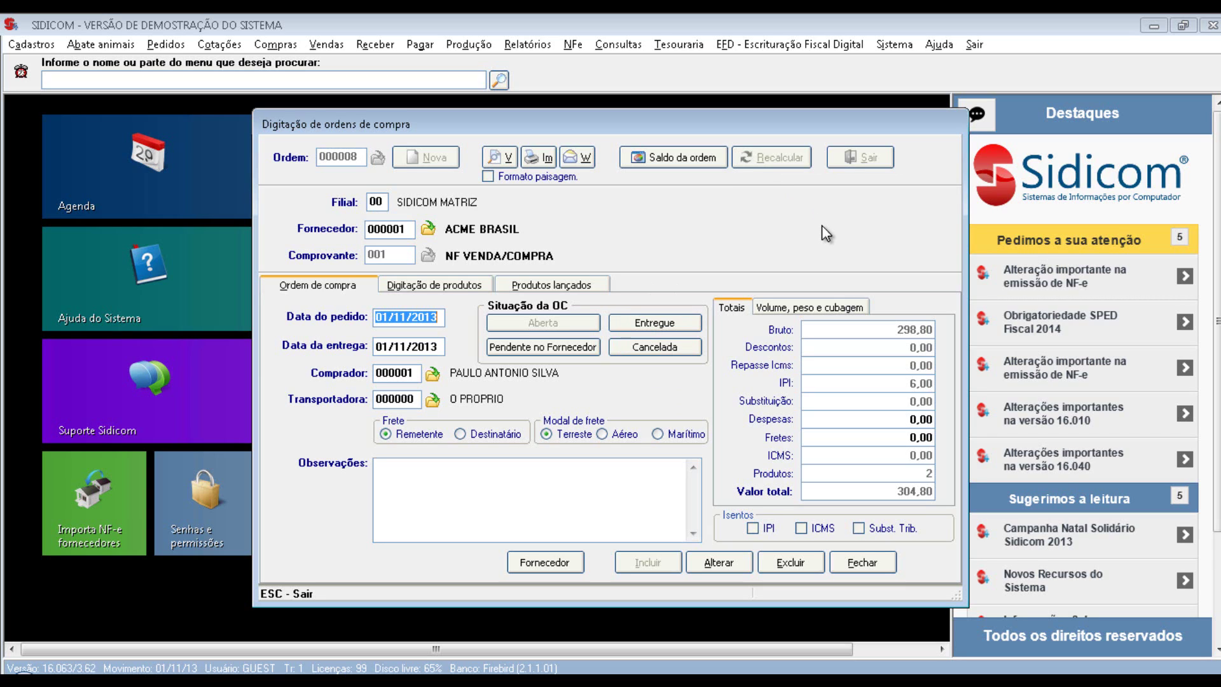
Change the order's status to Pendente no Fornecedor and check it in the print preview.
click(536, 347)
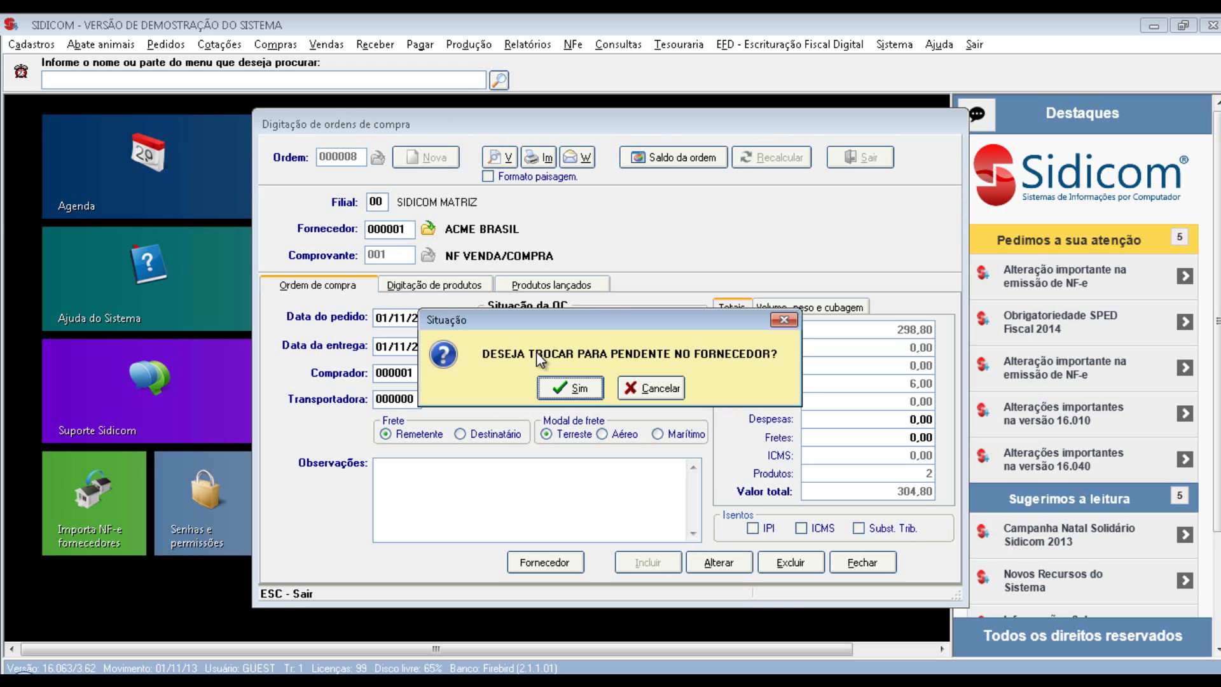
click(574, 391)
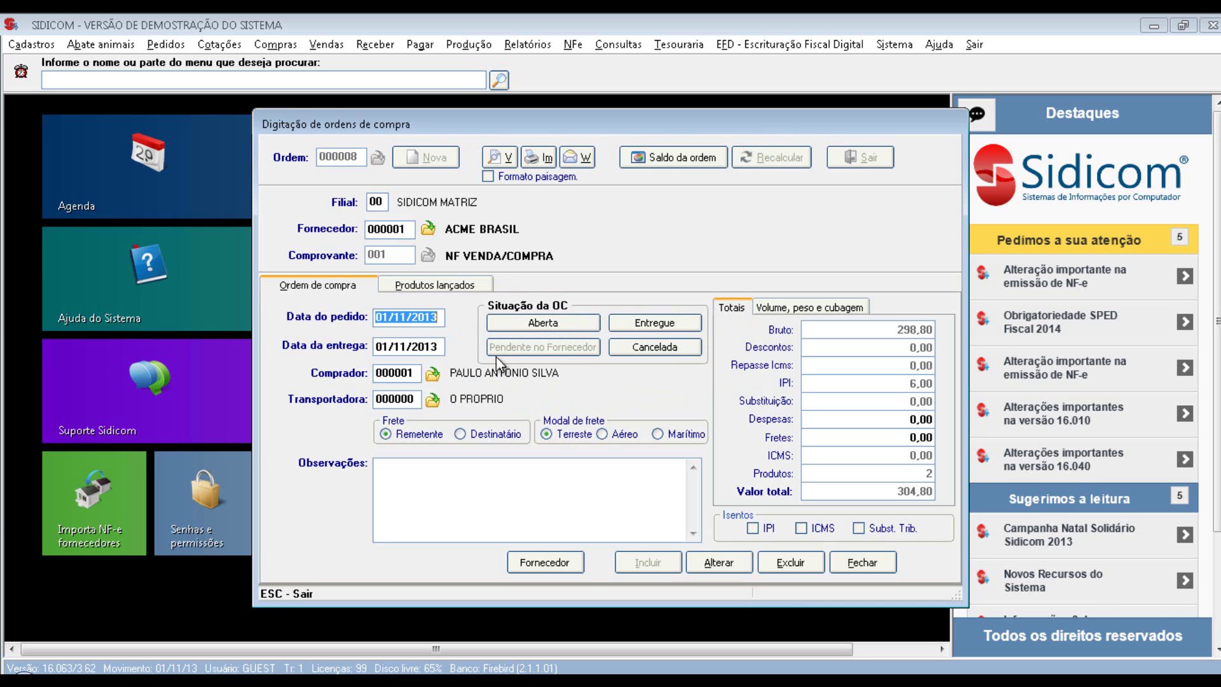
click(506, 158)
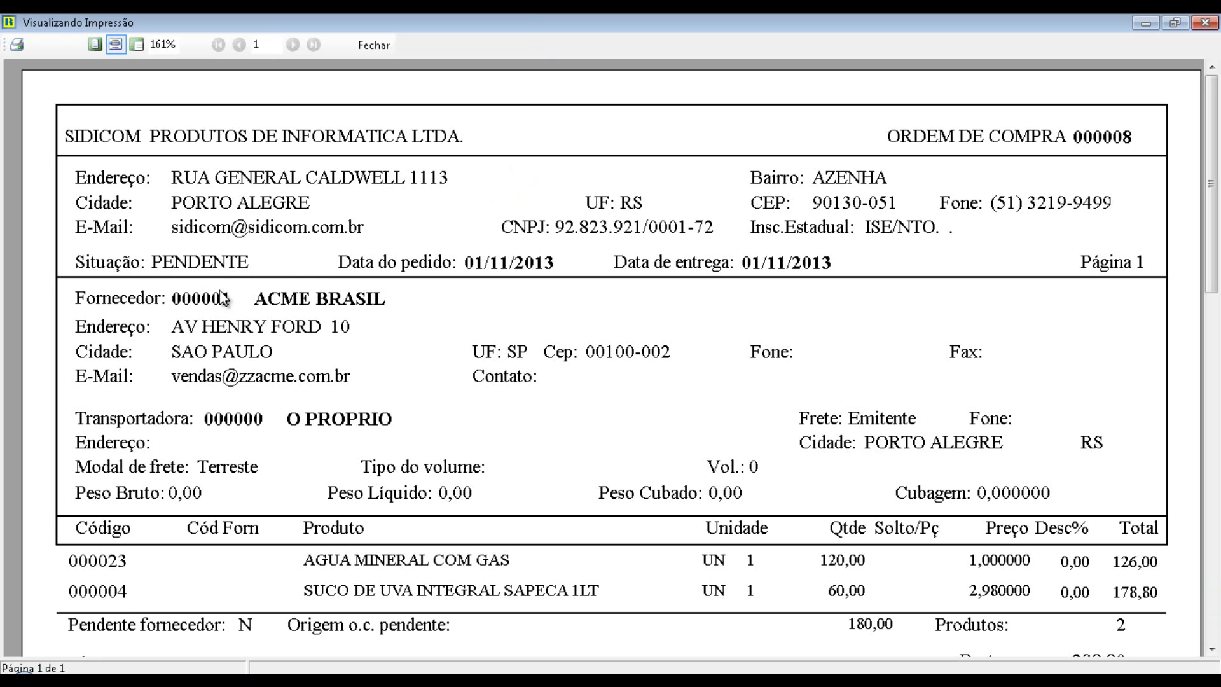
click(386, 43)
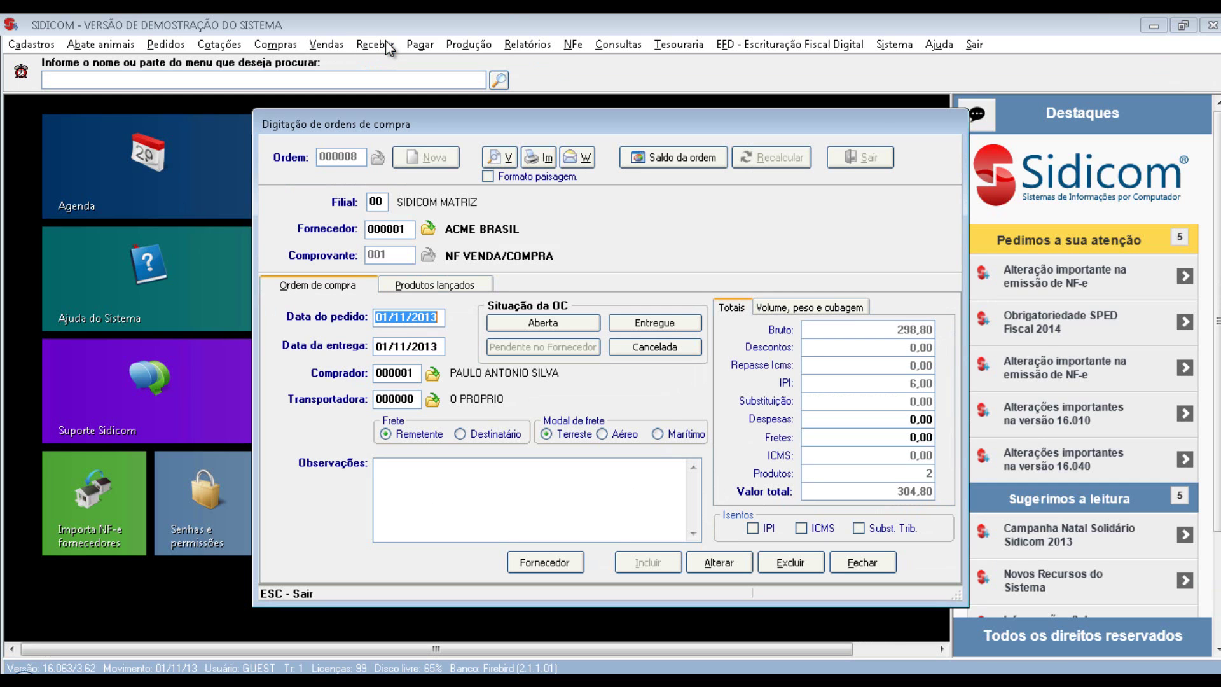
Review the purchase order's e-mail message and the selection of reply and recipient addresses, and cancel the sending.
click(578, 157)
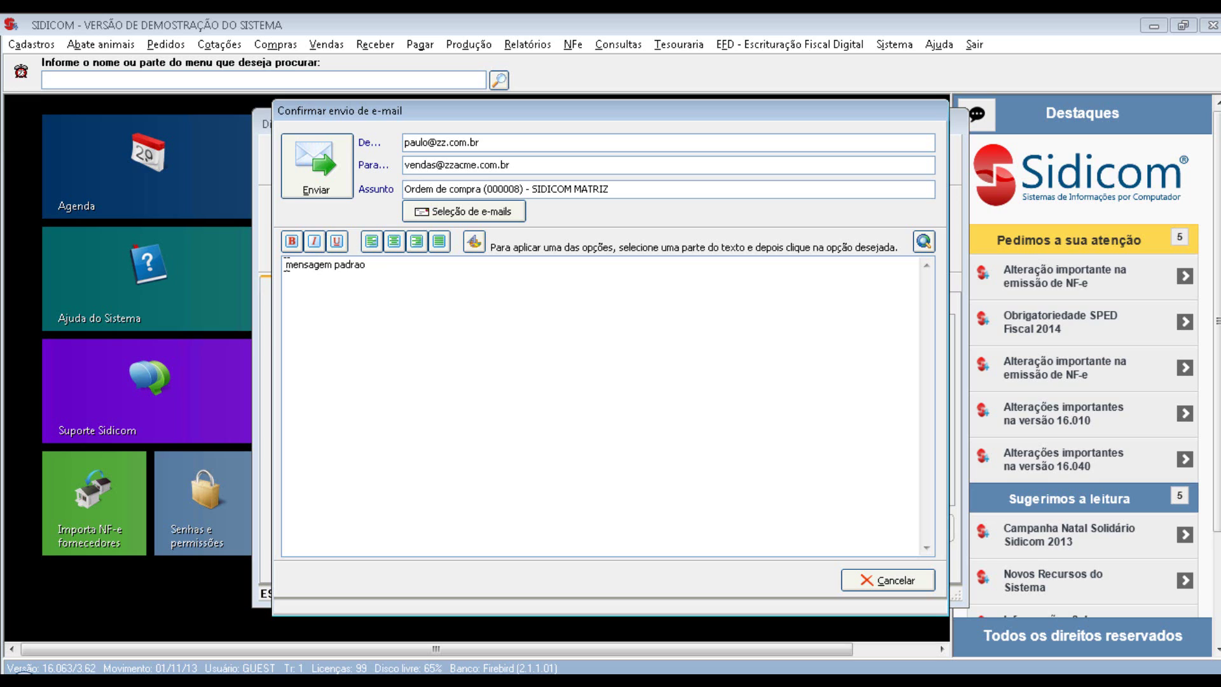
click(287, 264)
click(479, 213)
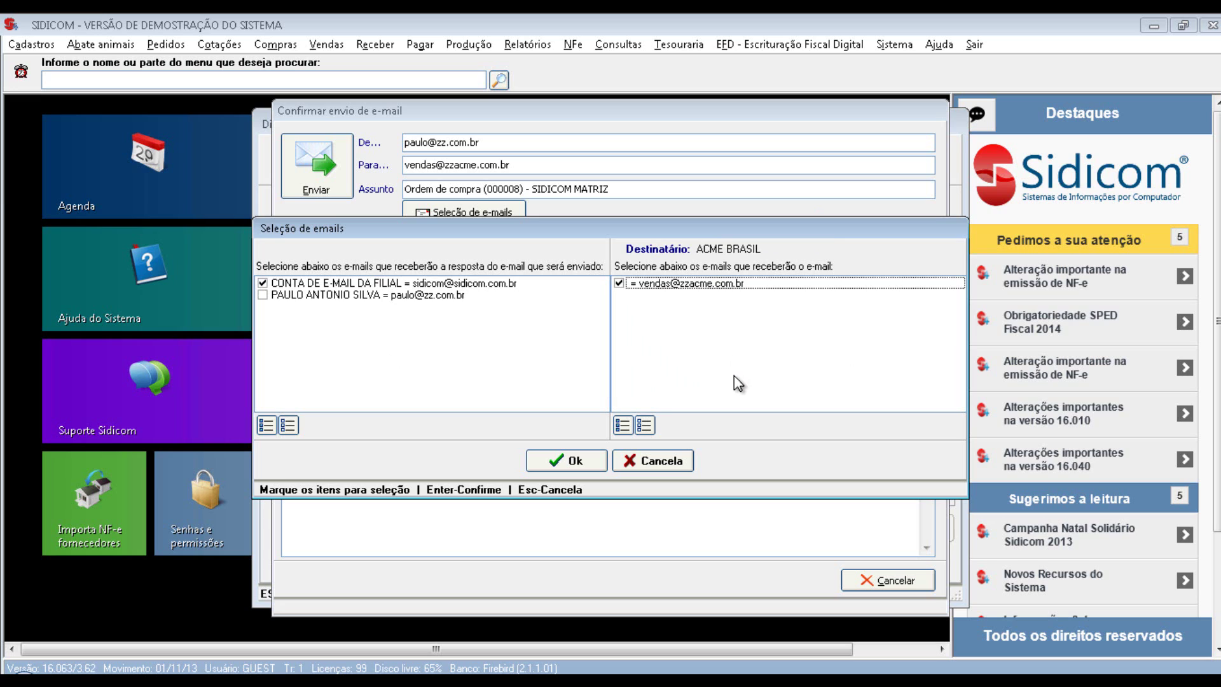
click(670, 461)
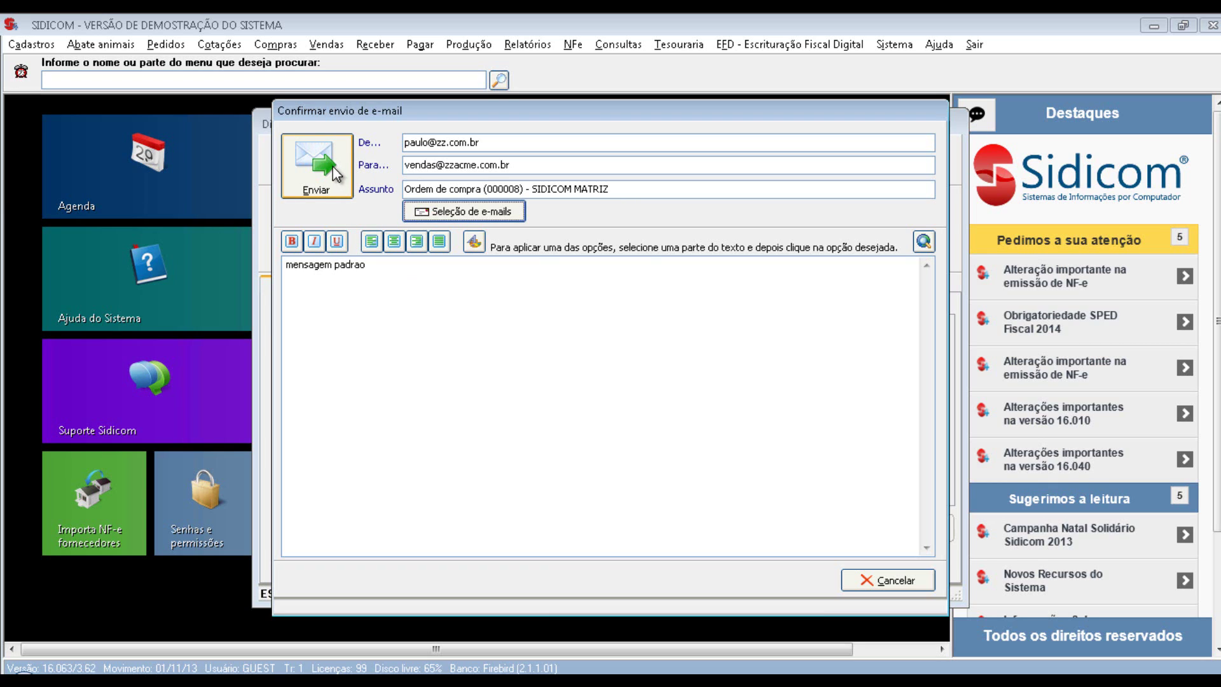
click(883, 580)
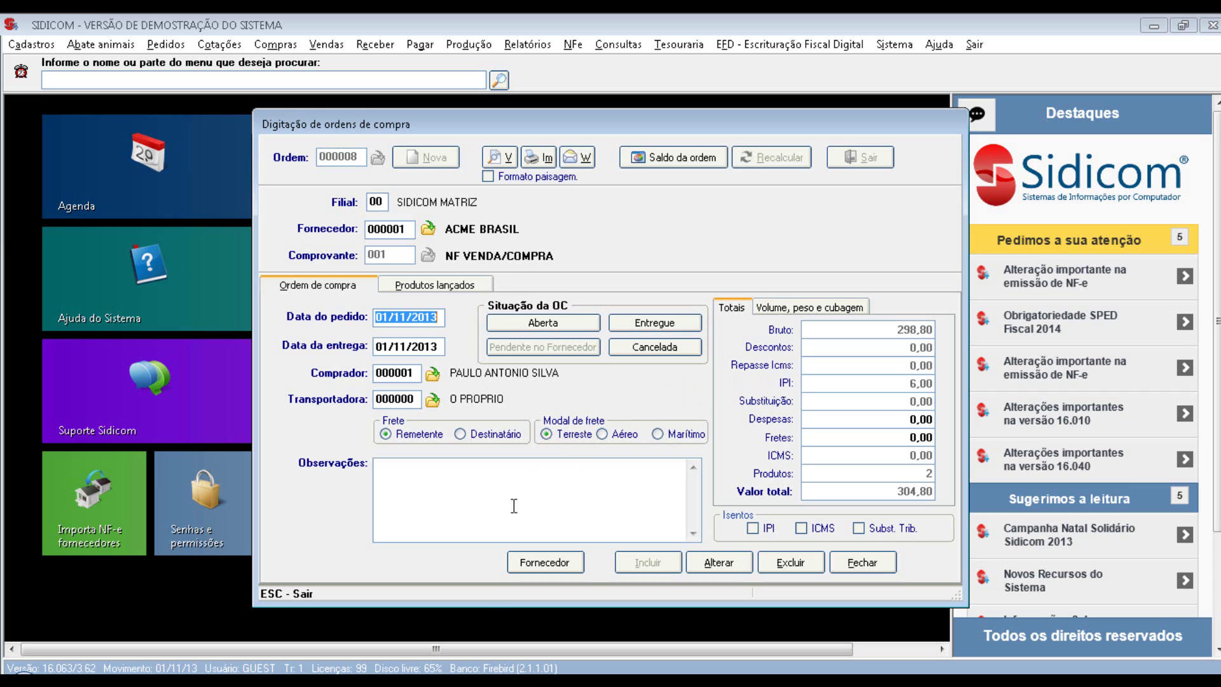
Switch to the pro010_ordens_compras.doc guide in Word and read through it down to the start of section 4, Relatórios.
click(395, 682)
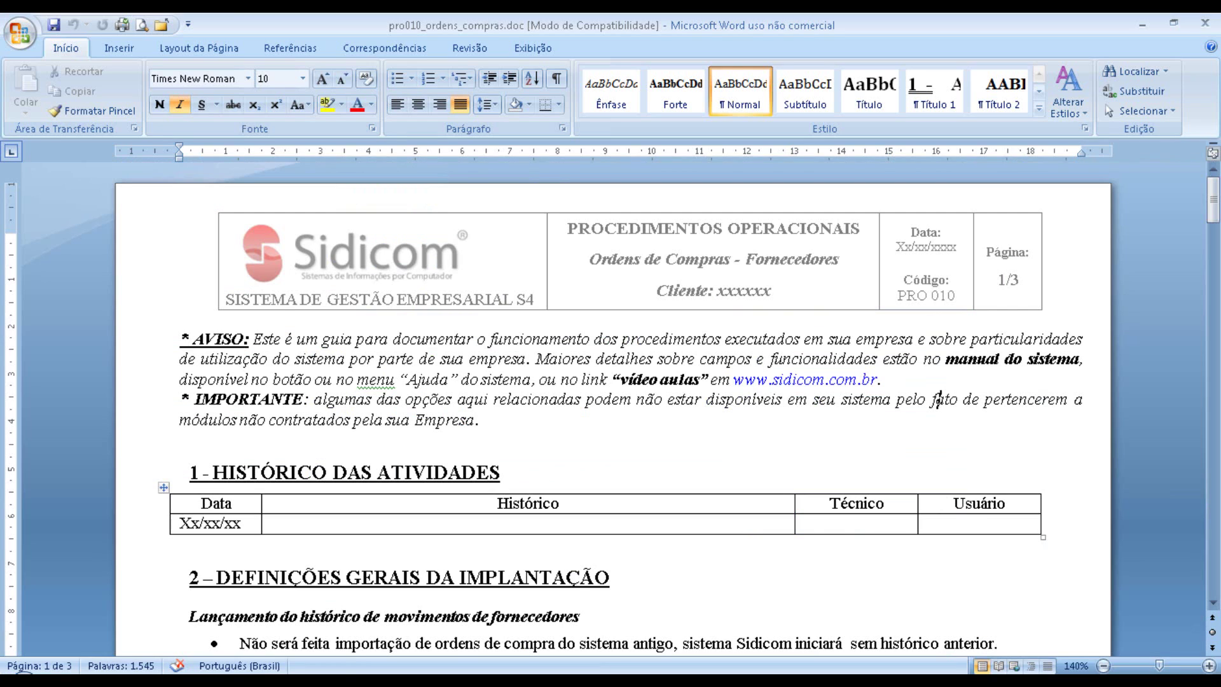
scroll(765, 480, down, 8)
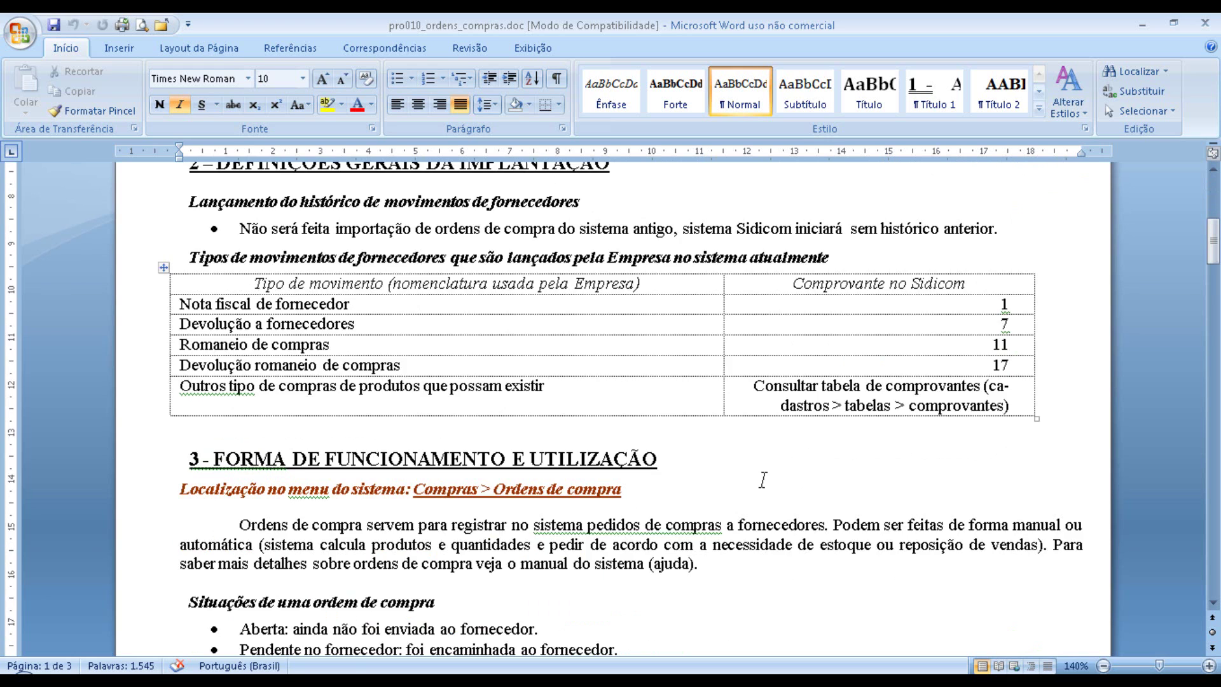
scroll(767, 464, down, 7)
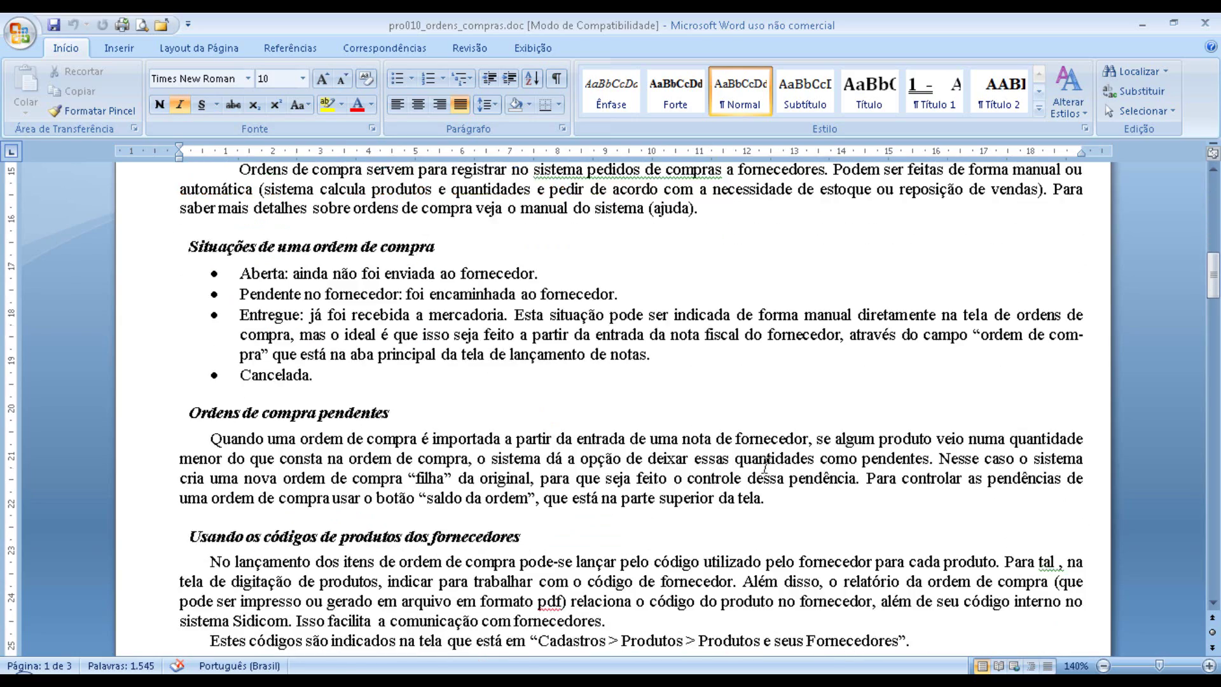
scroll(767, 464, down, 7)
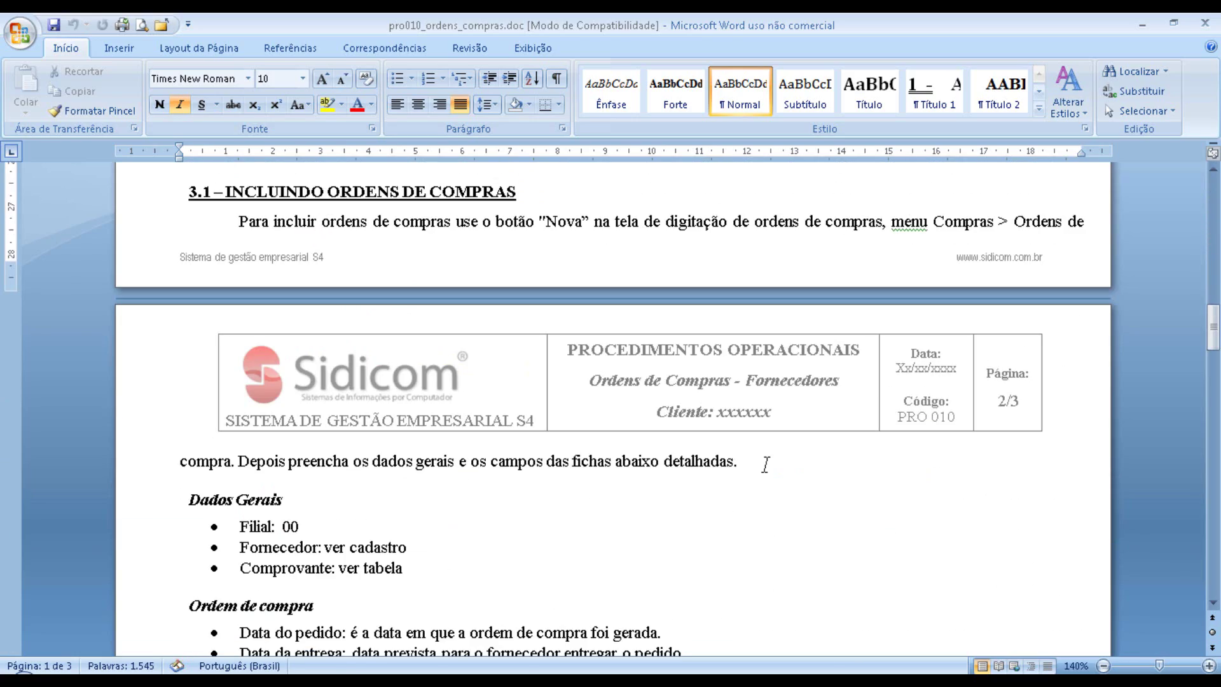
scroll(909, 441, down, 10)
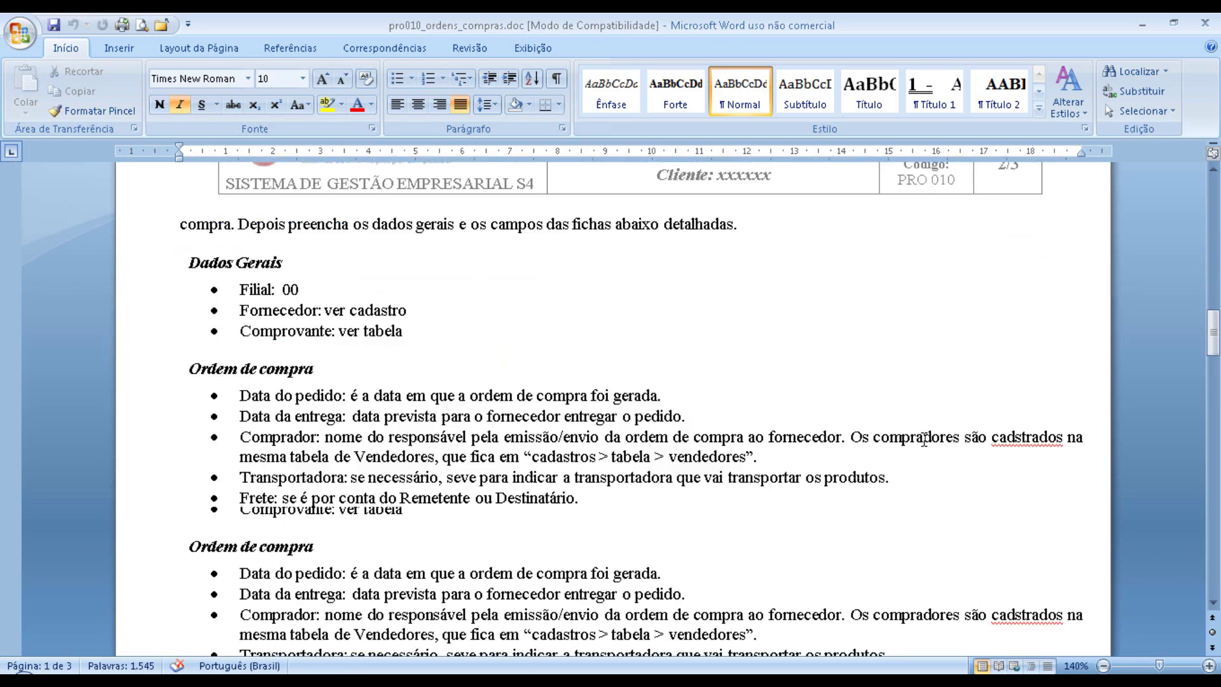
scroll(924, 439, down, 3)
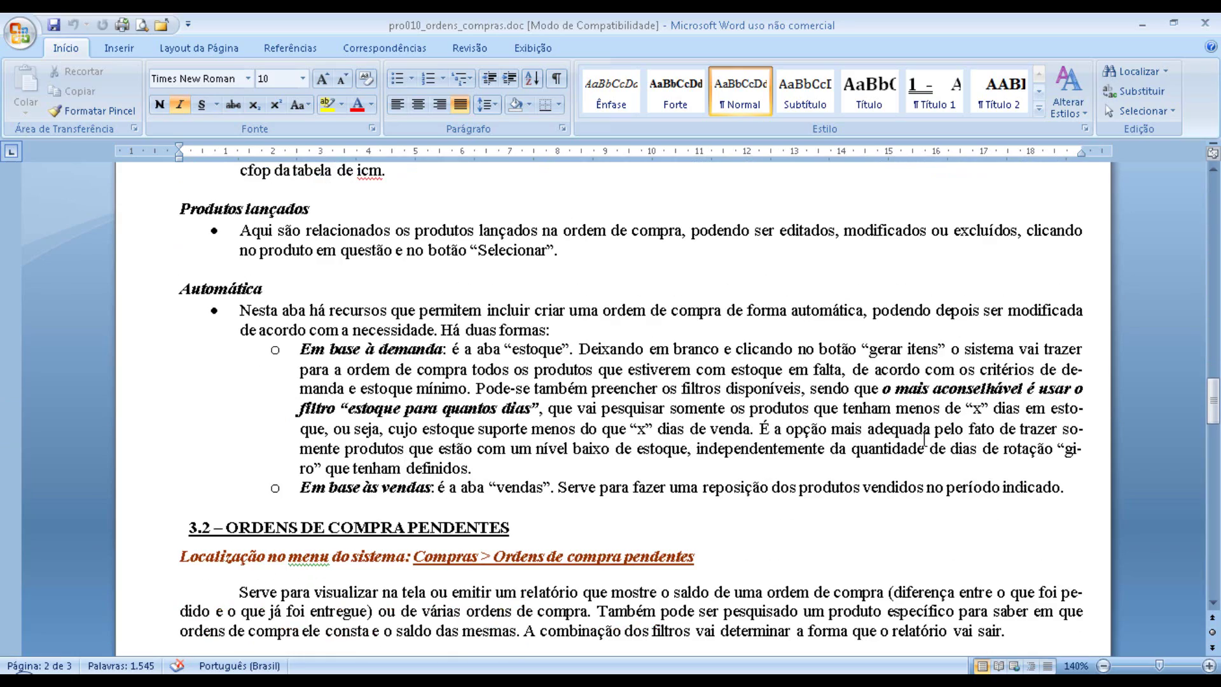
scroll(924, 439, down, 1)
scroll(922, 439, down, 1)
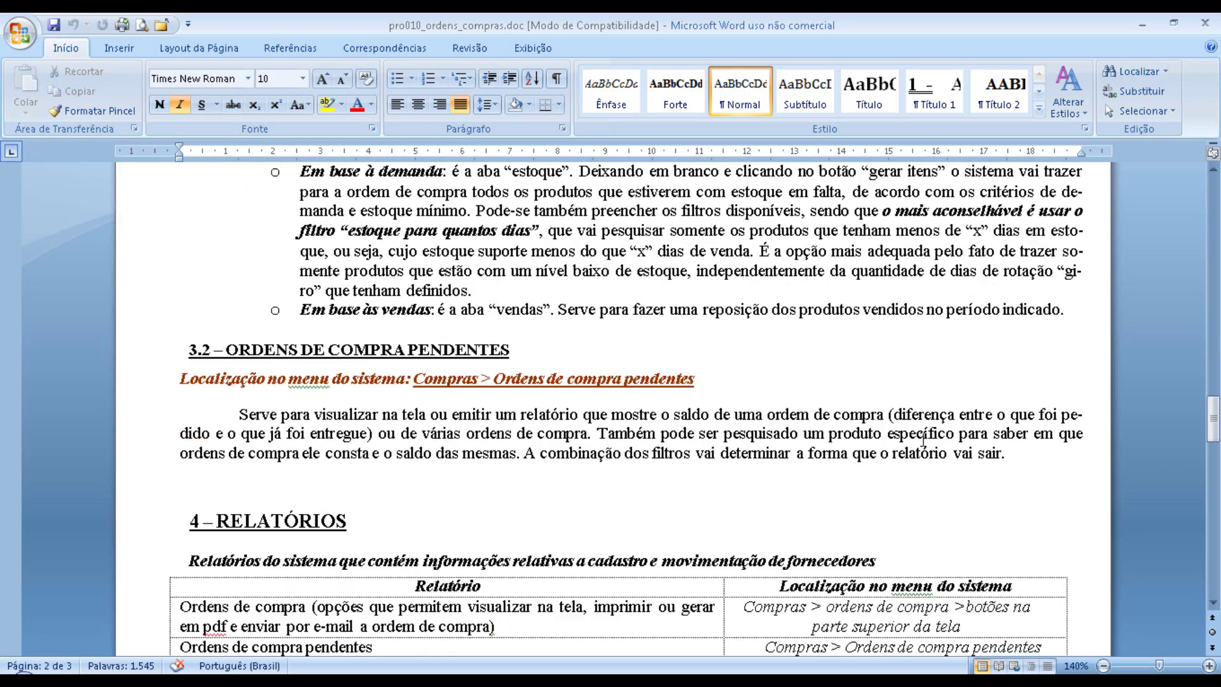
Review the guide backwards through product entry, supplier codes, order statuses and movement types, returning to its opening notice.
scroll(921, 438, up, 4)
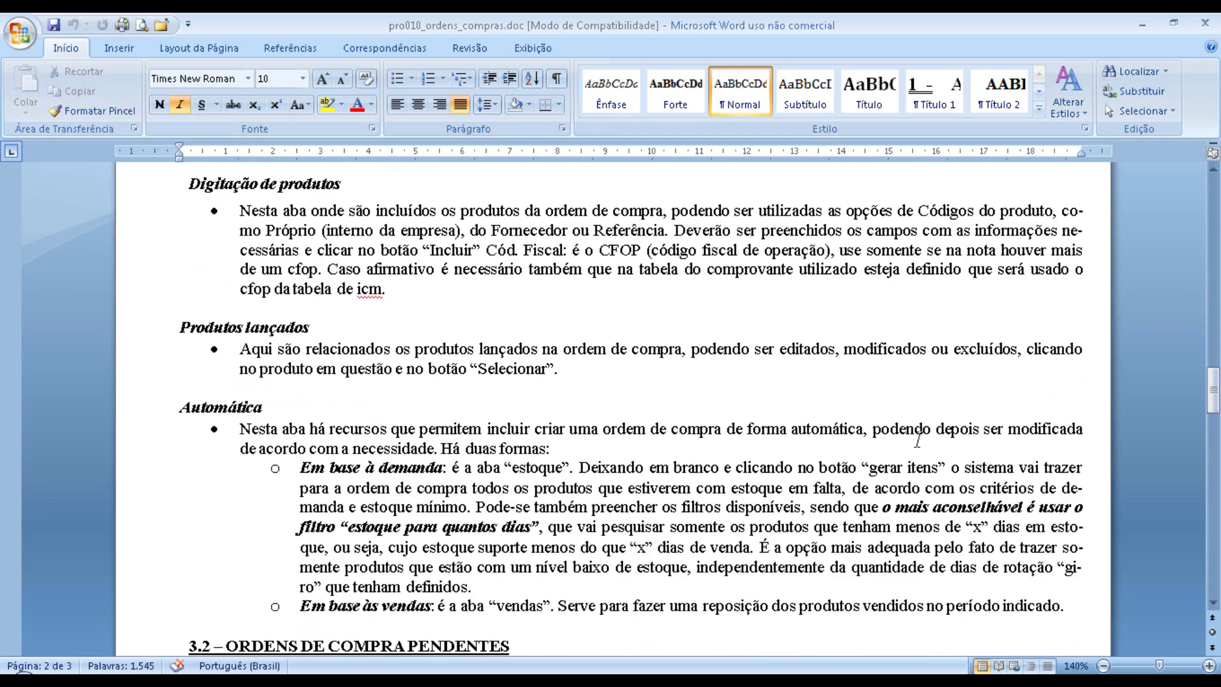
scroll(920, 439, up, 2)
scroll(920, 439, up, 11)
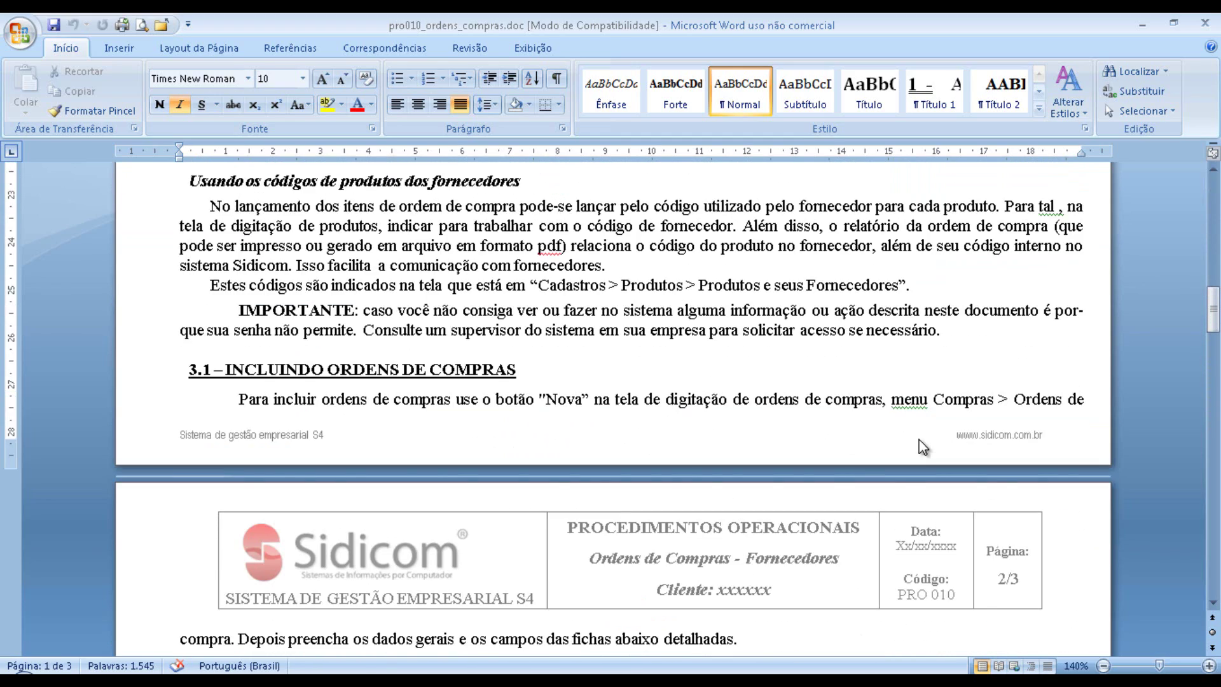
scroll(918, 440, up, 4)
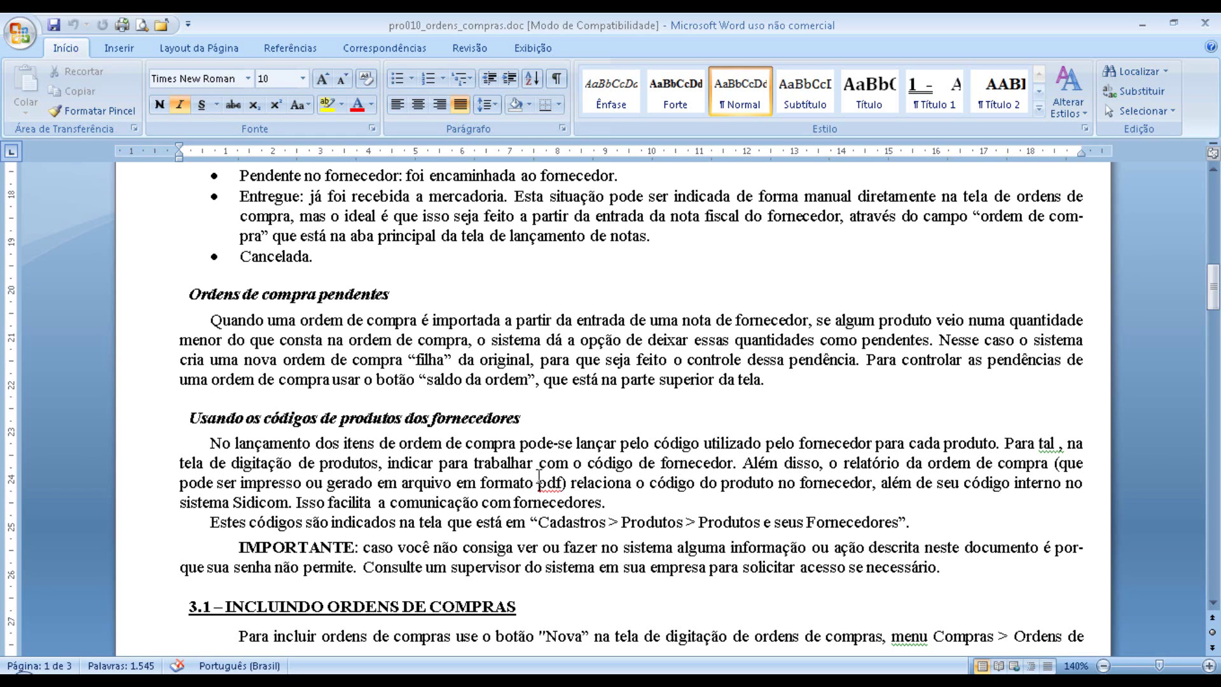
scroll(883, 536, up, 1)
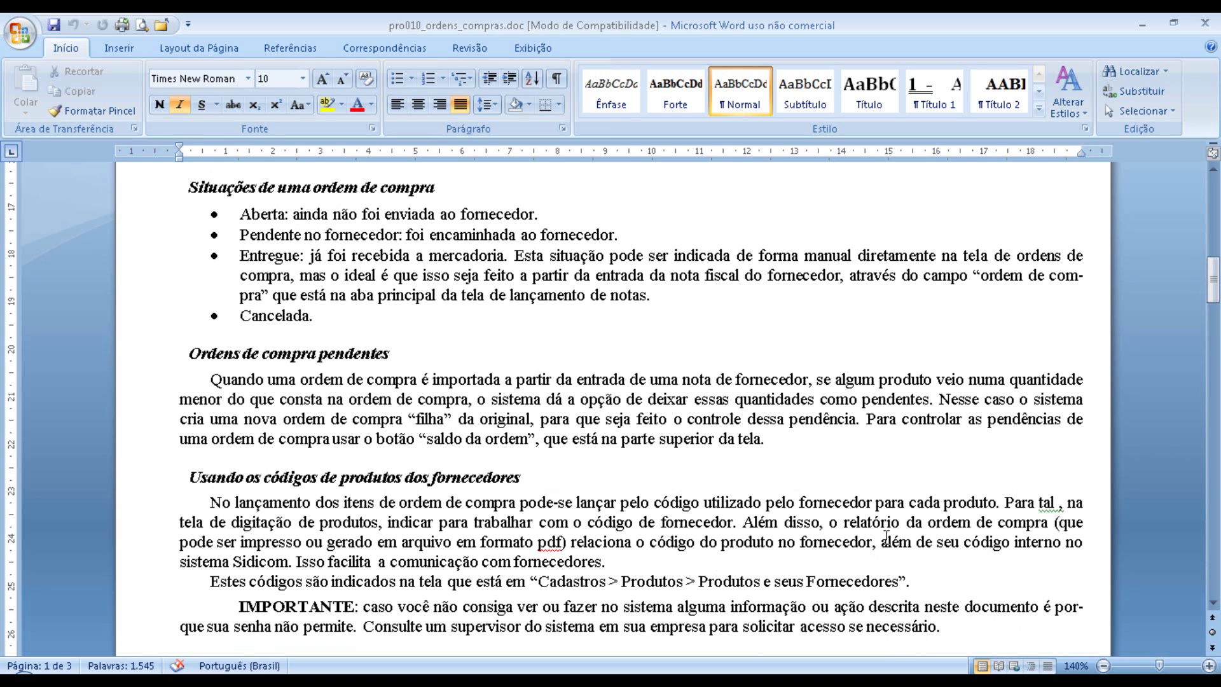
scroll(885, 536, up, 2)
scroll(884, 536, up, 1)
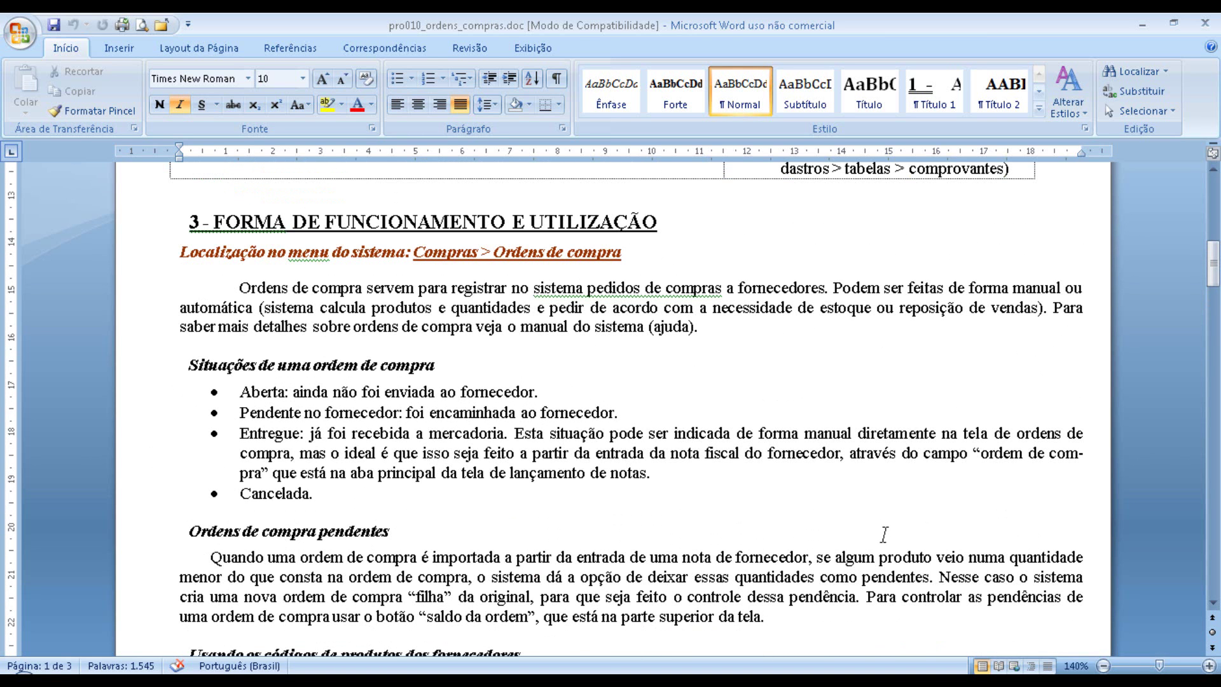
scroll(884, 534, up, 2)
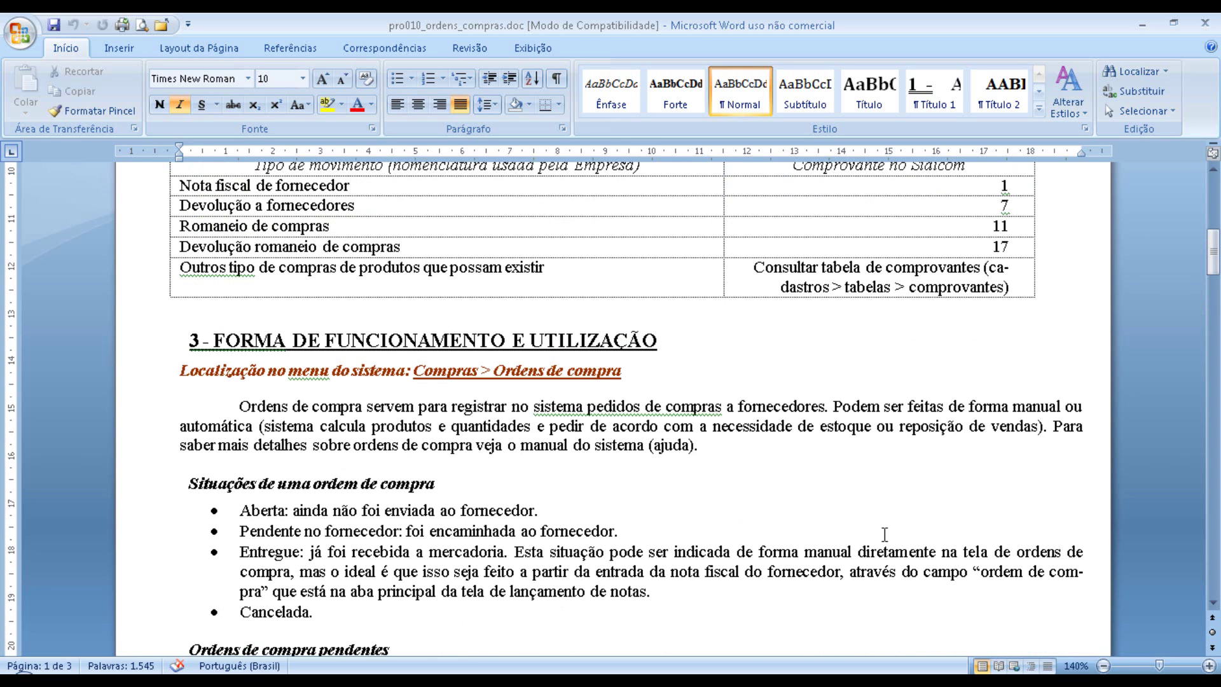
scroll(884, 534, up, 1)
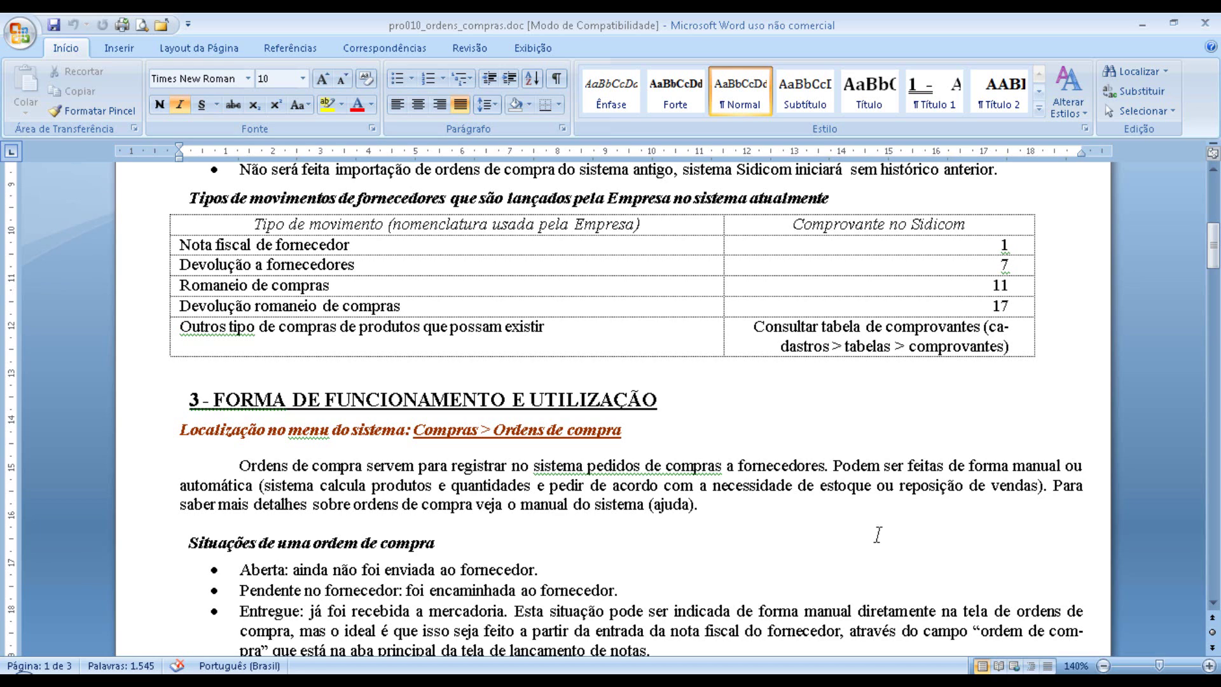
scroll(878, 534, up, 2)
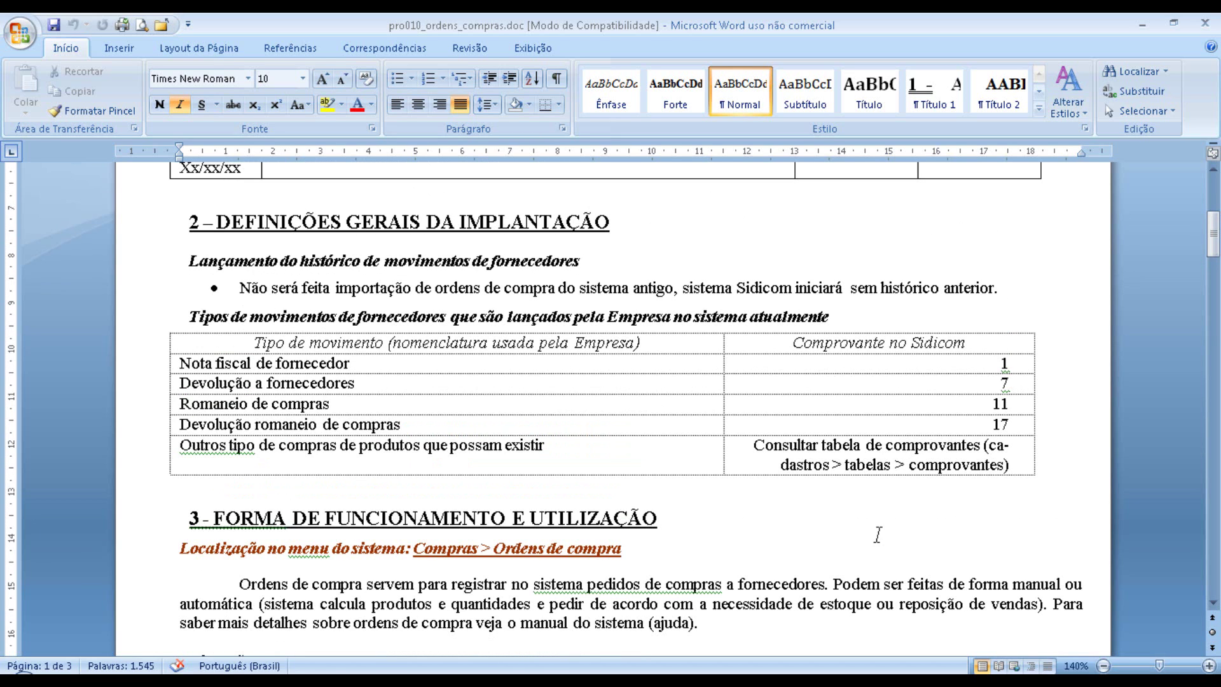
scroll(877, 534, up, 2)
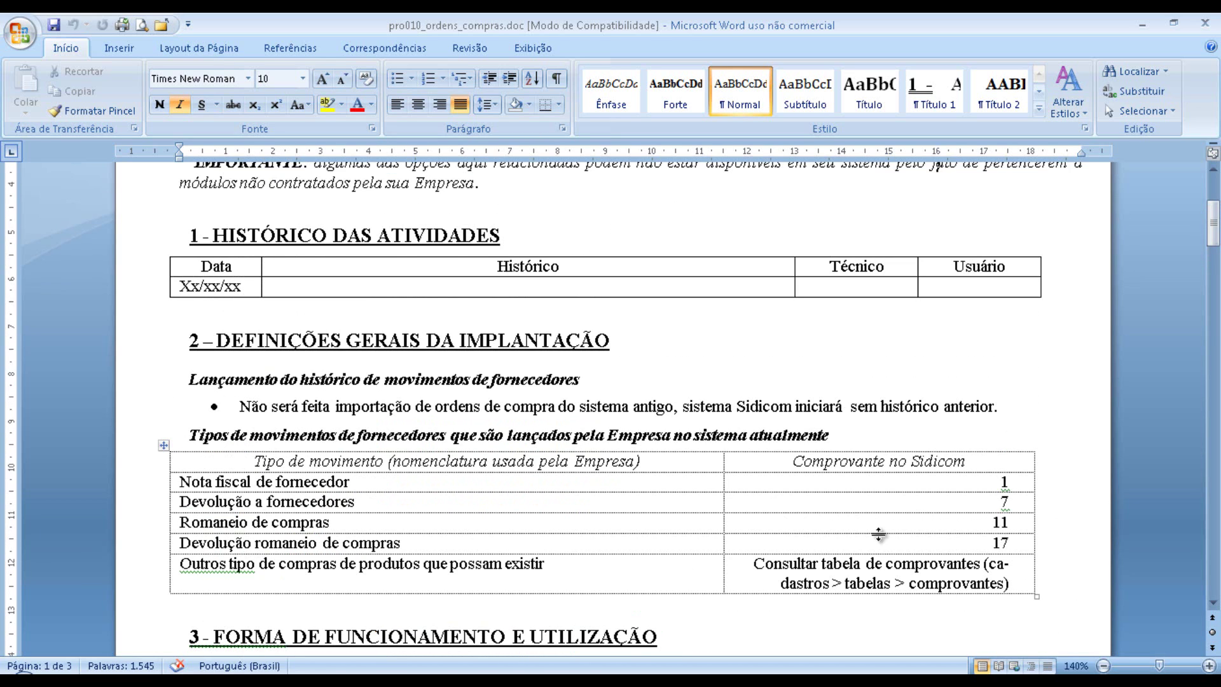
scroll(878, 534, up, 1)
scroll(878, 534, up, 1)
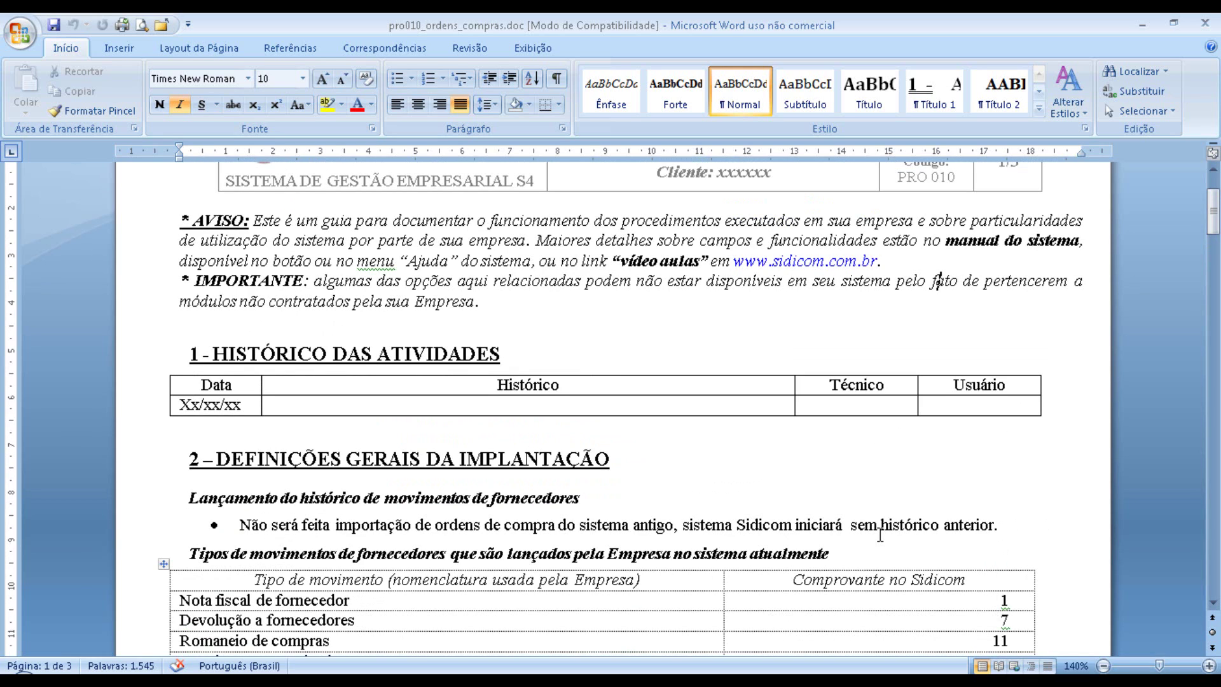
scroll(880, 534, down, 5)
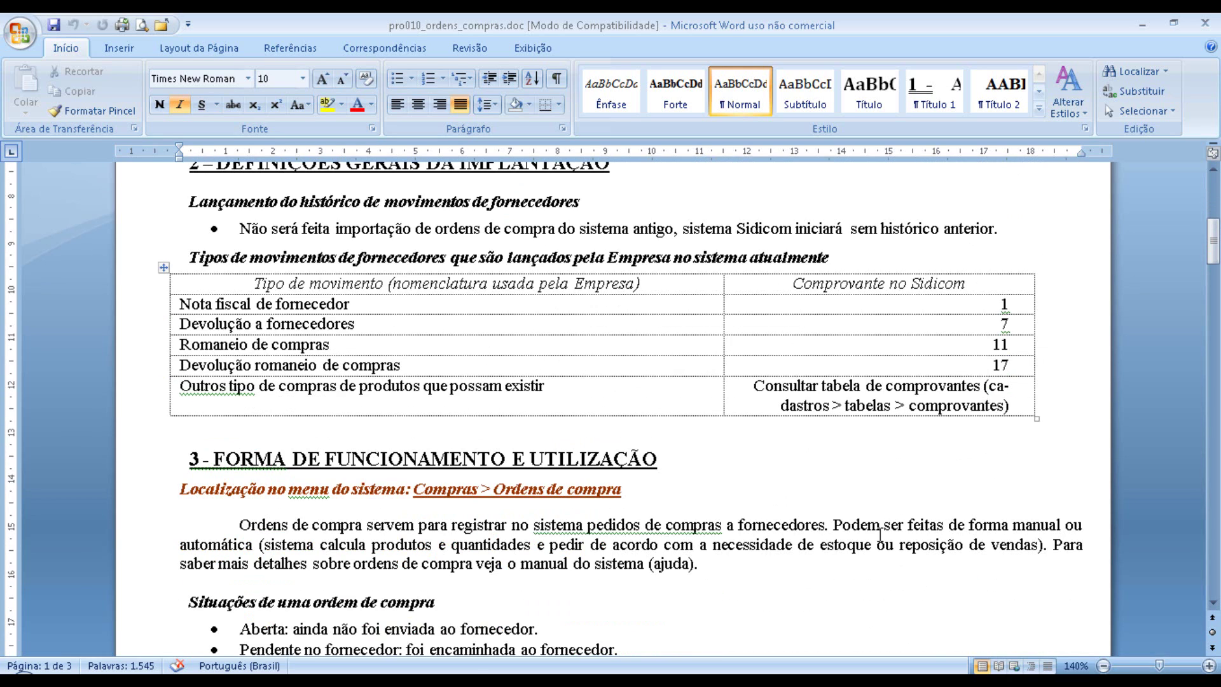
scroll(880, 534, up, 7)
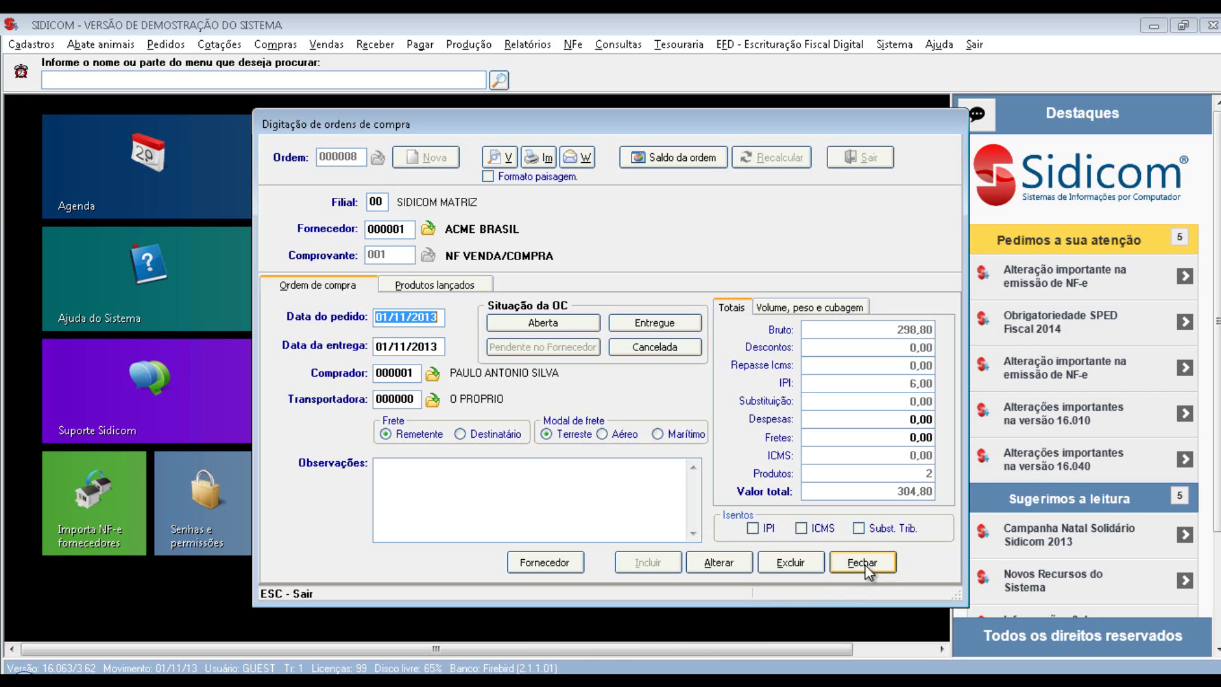
Switch to Sidicom, close the purchase order and its entry screen, and open the pending purchase orders report.
click(740, 566)
click(869, 563)
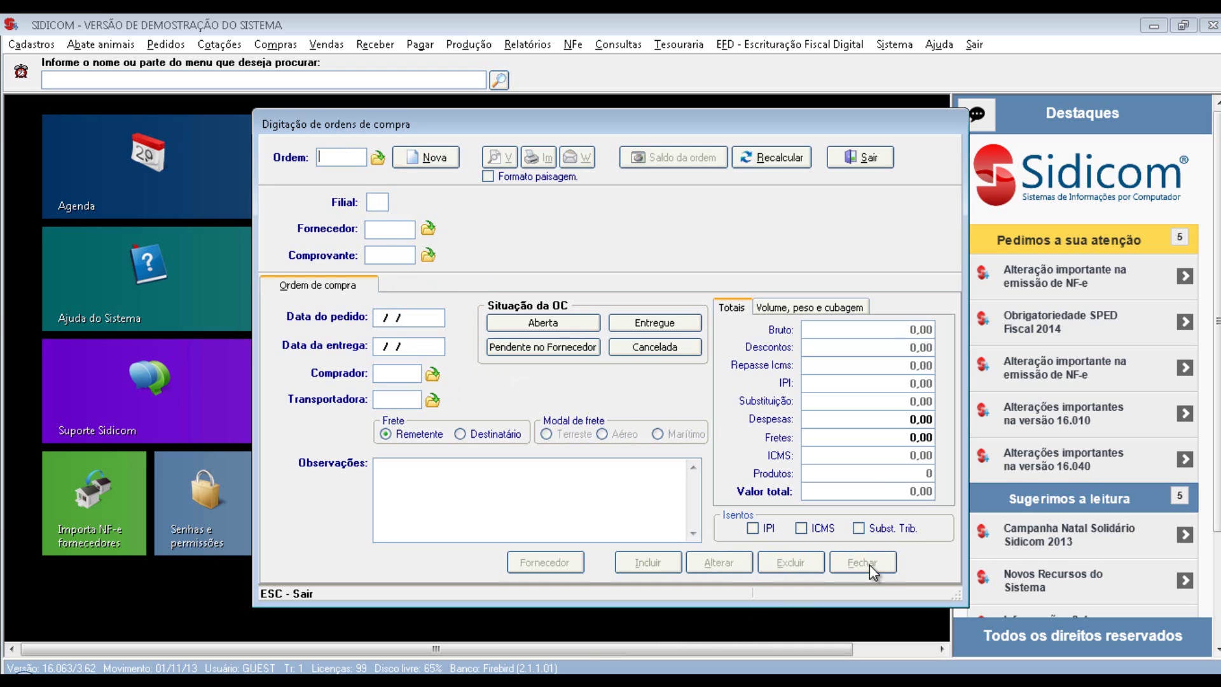
click(862, 159)
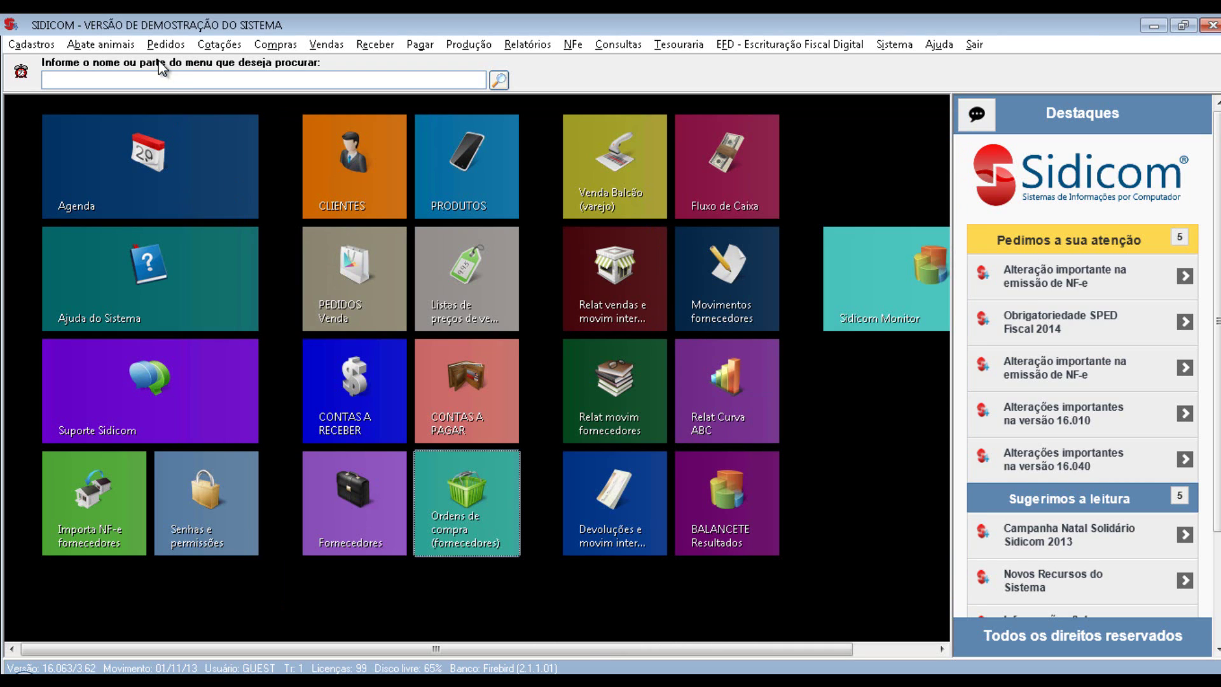
click(273, 44)
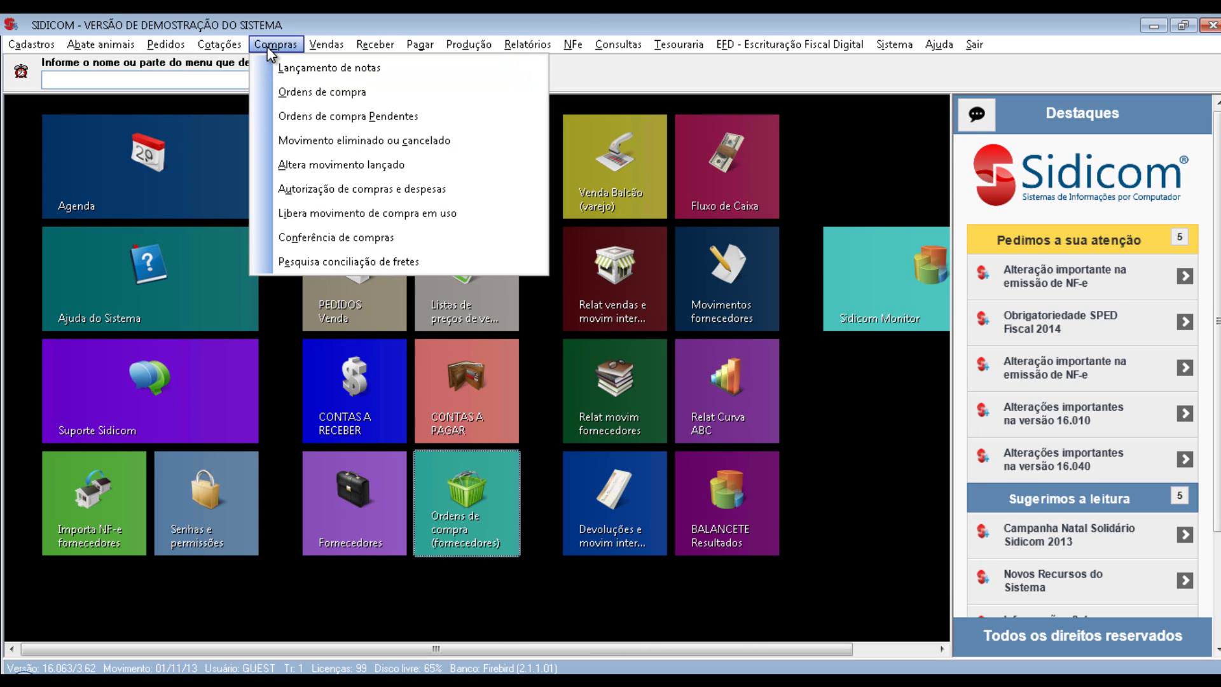
click(329, 117)
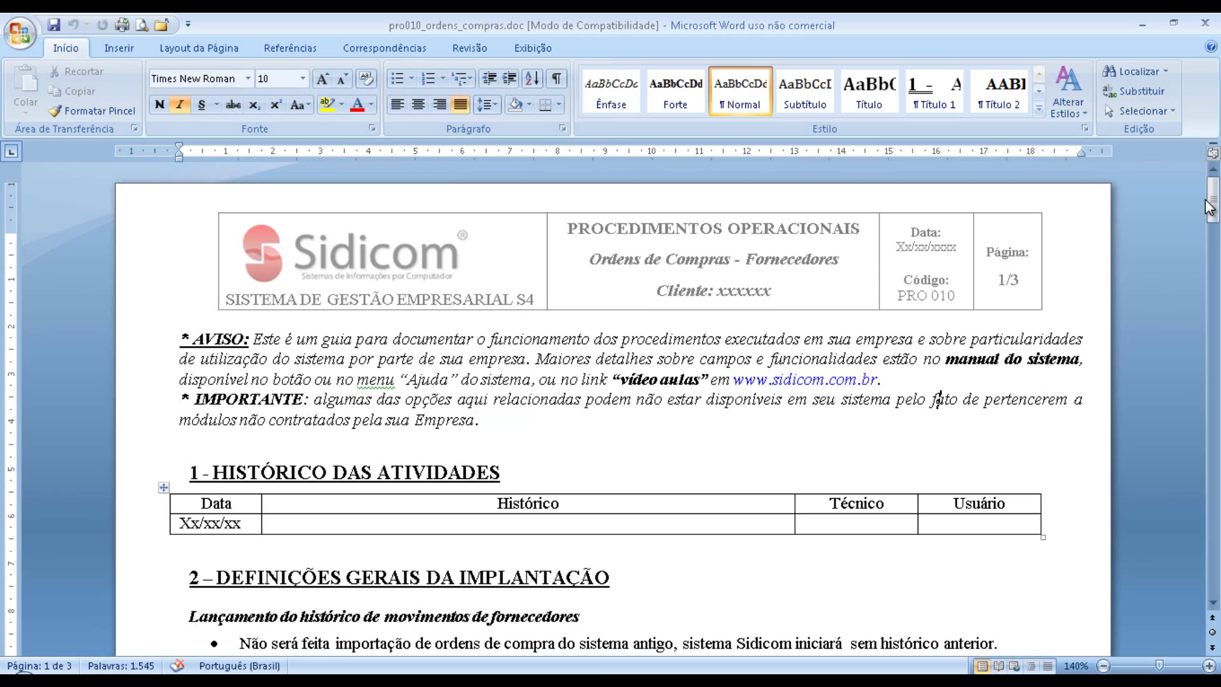
Switch to the Word guide and examine the reports table across pages 2 and 3, returning to the document's beginning.
drag(1213, 200, 1207, 447)
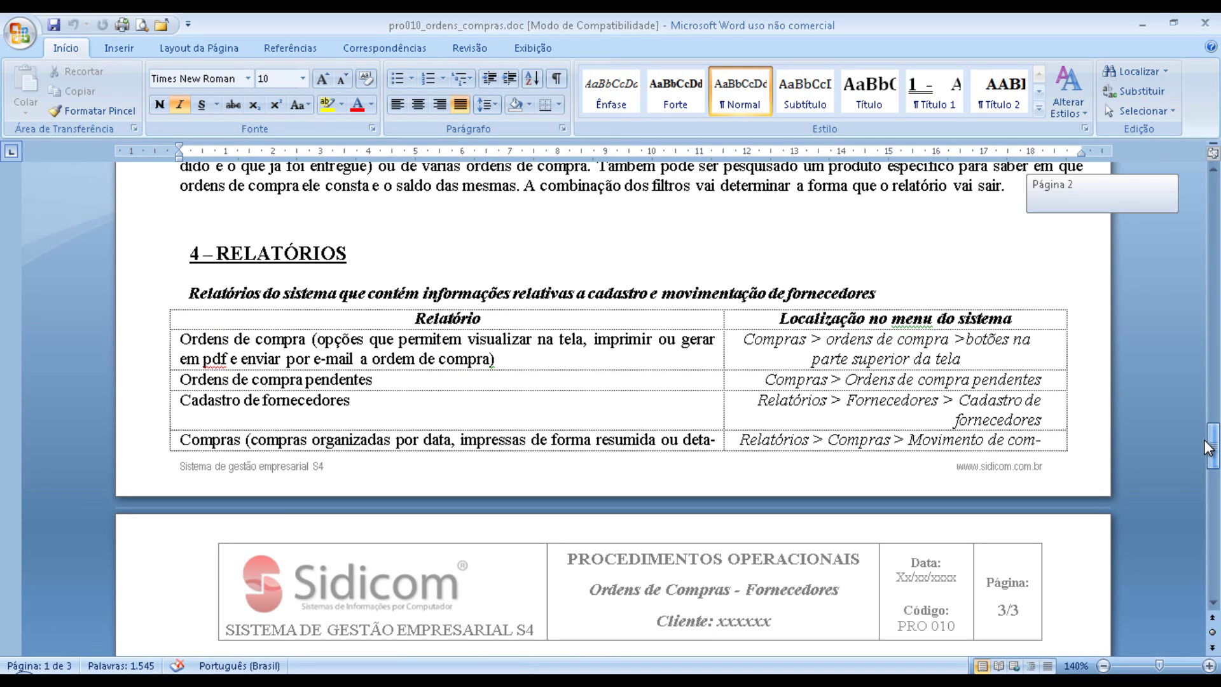
drag(1206, 446, 1213, 486)
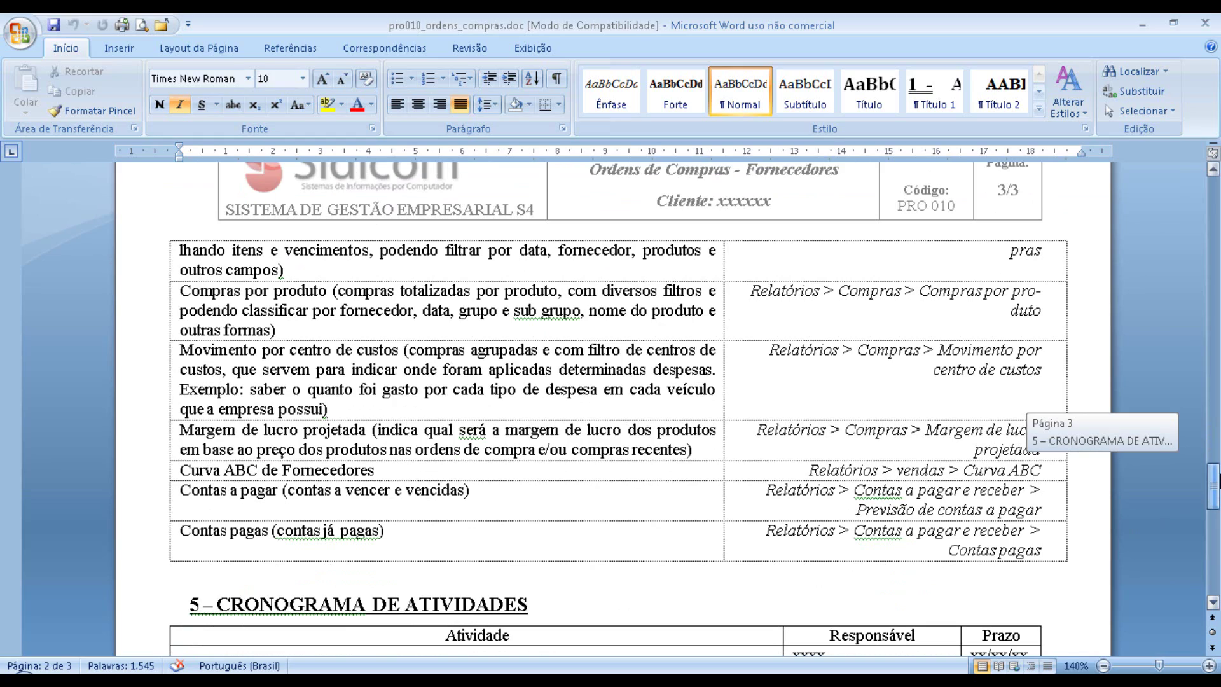
drag(1213, 486, 1213, 202)
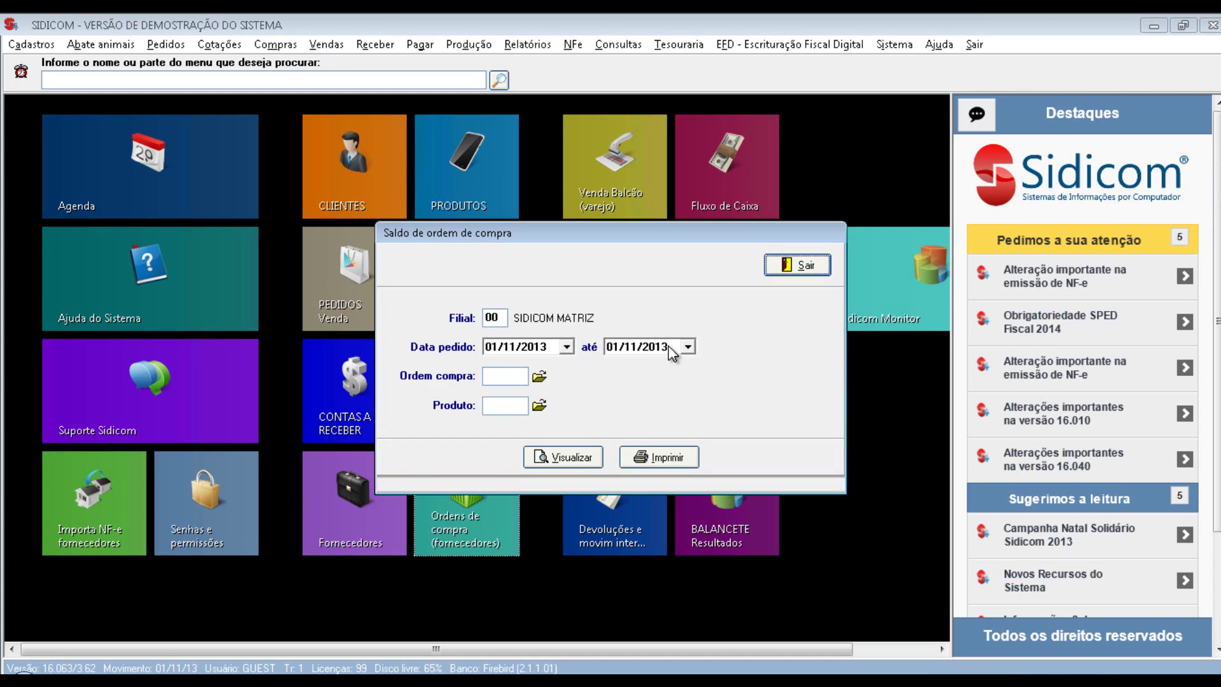
Search the purchase orders dated 01/11/2013 with status Todos to find the one required by the Saldo de ordem de compra report.
click(577, 461)
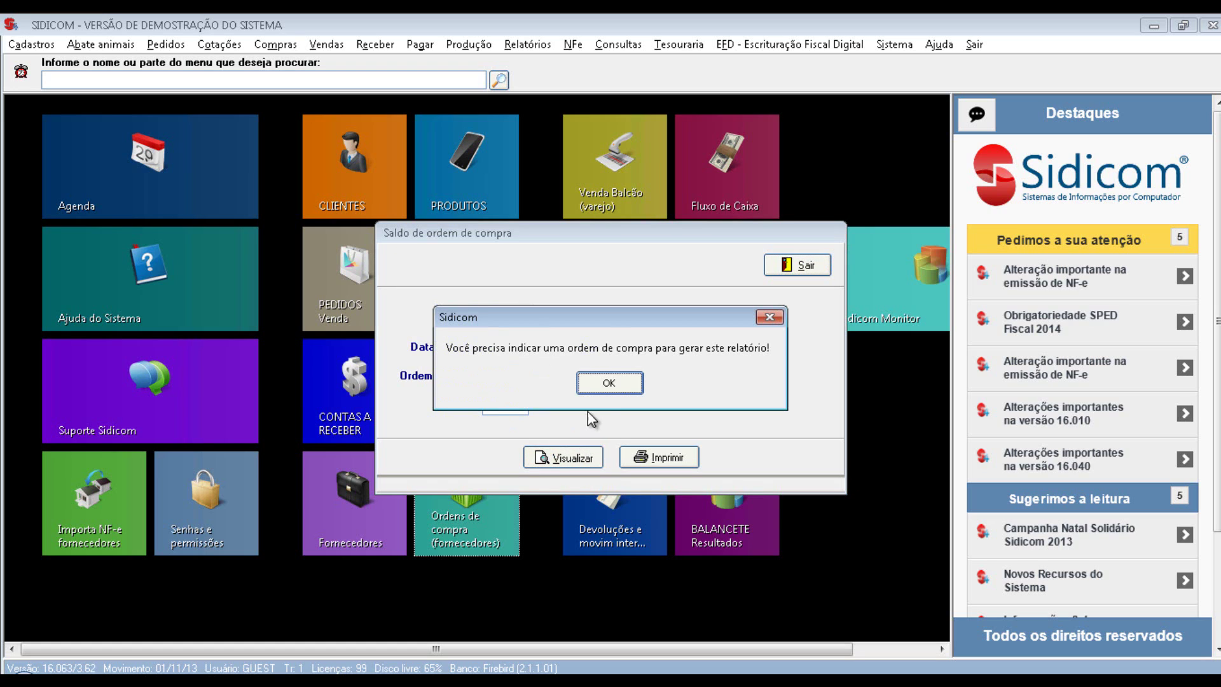
click(619, 387)
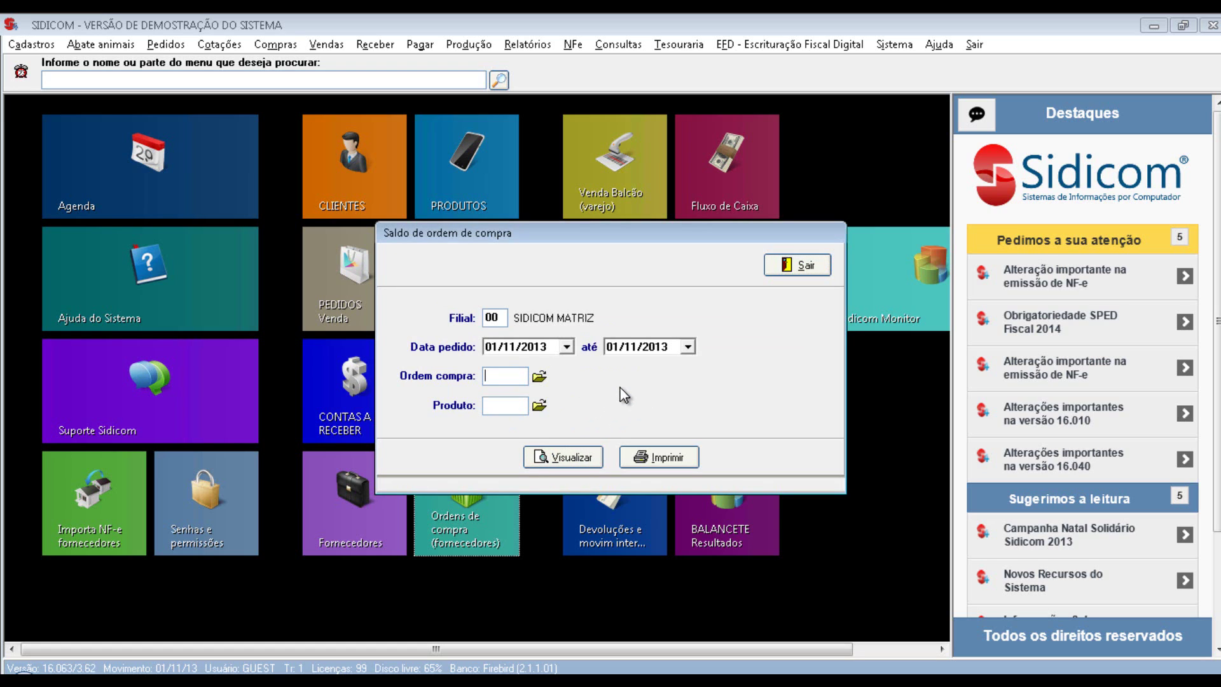
click(539, 378)
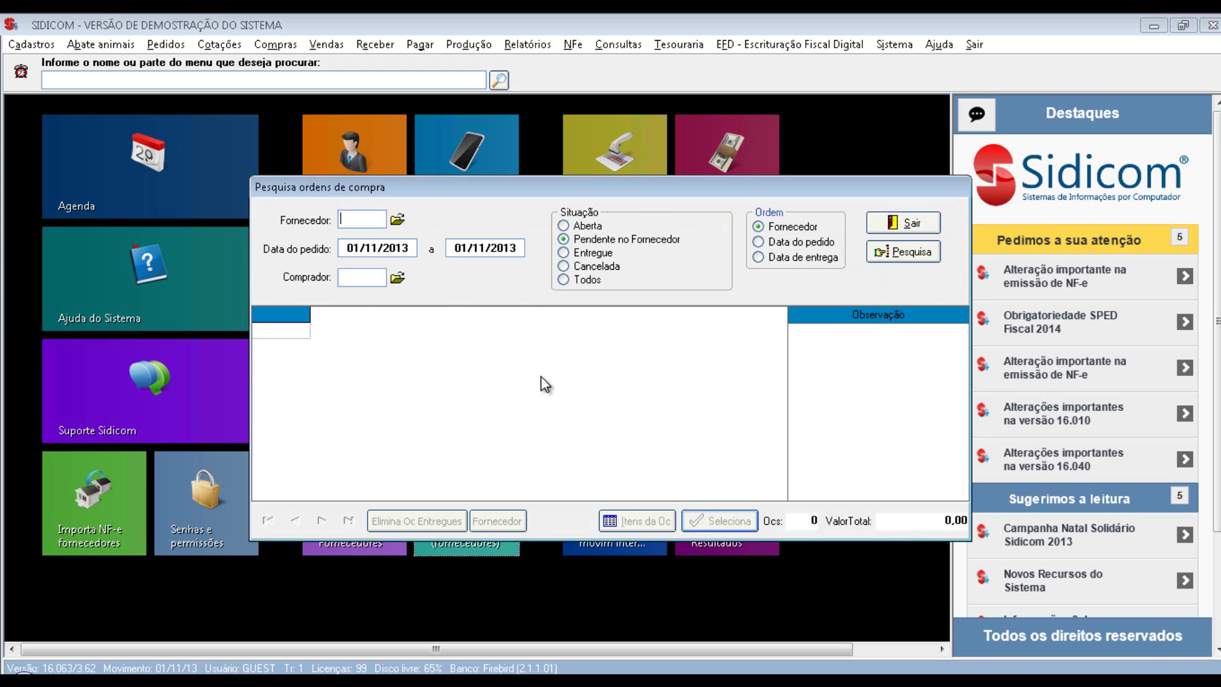
click(582, 280)
click(890, 255)
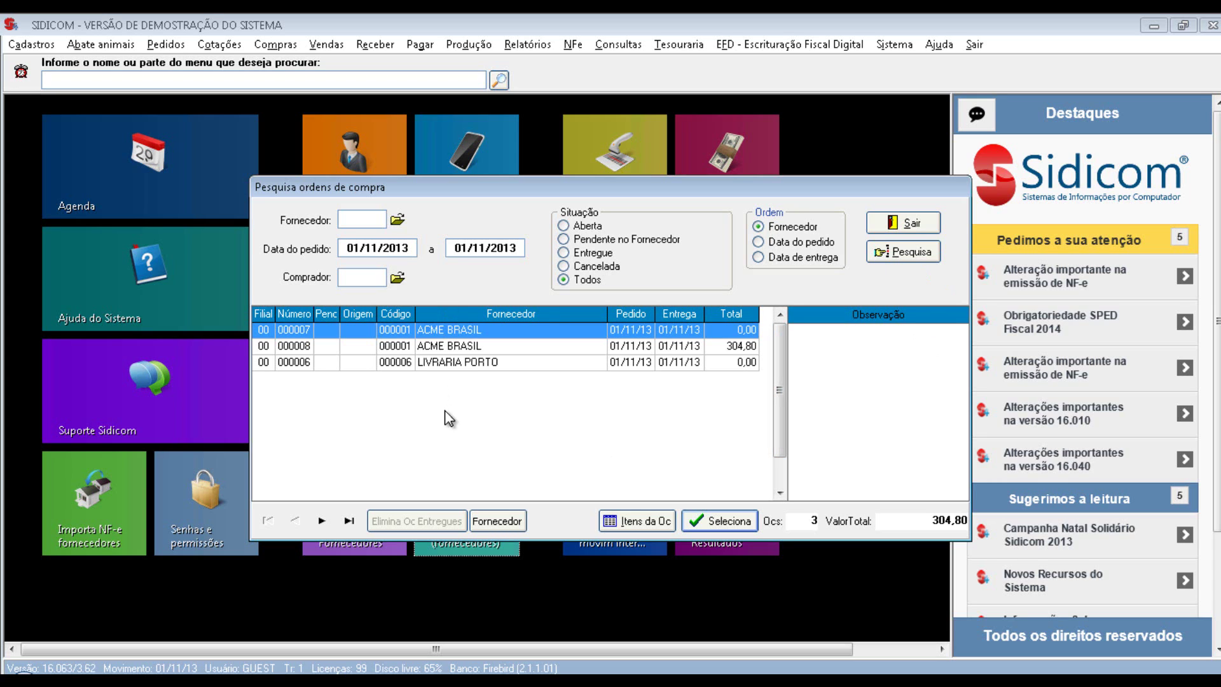
Review the items of the ACME BRASIL order totalling 304,80 and select that order for the balance report.
click(458, 347)
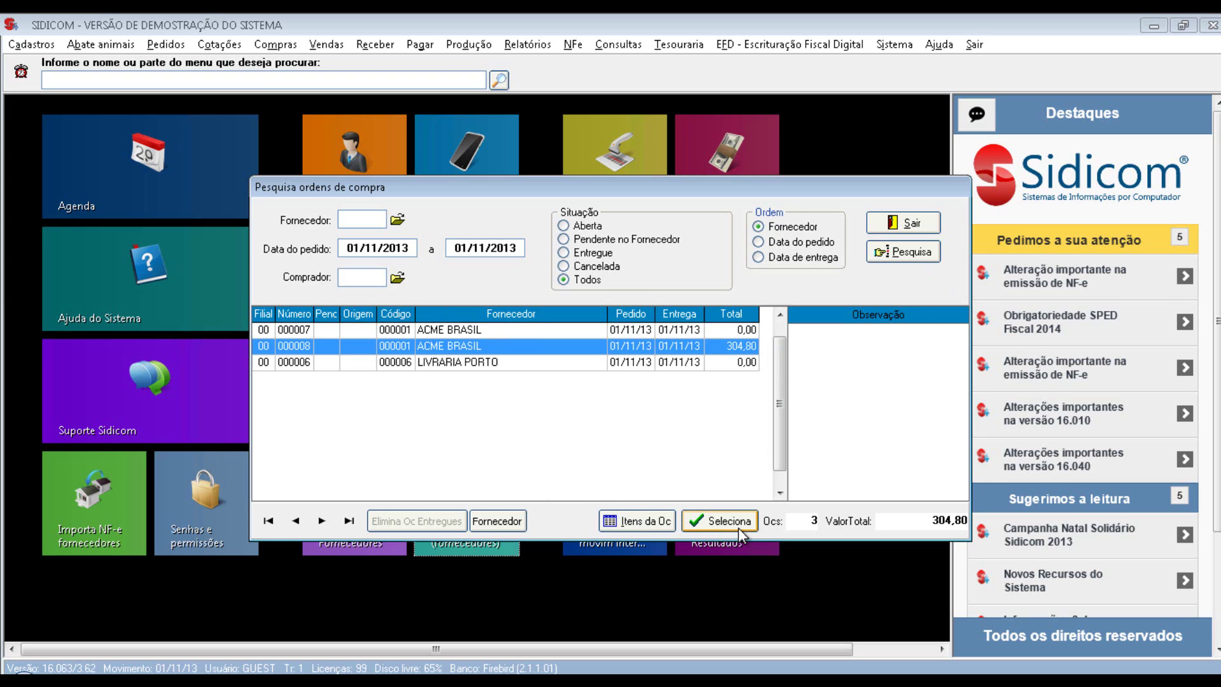
click(654, 522)
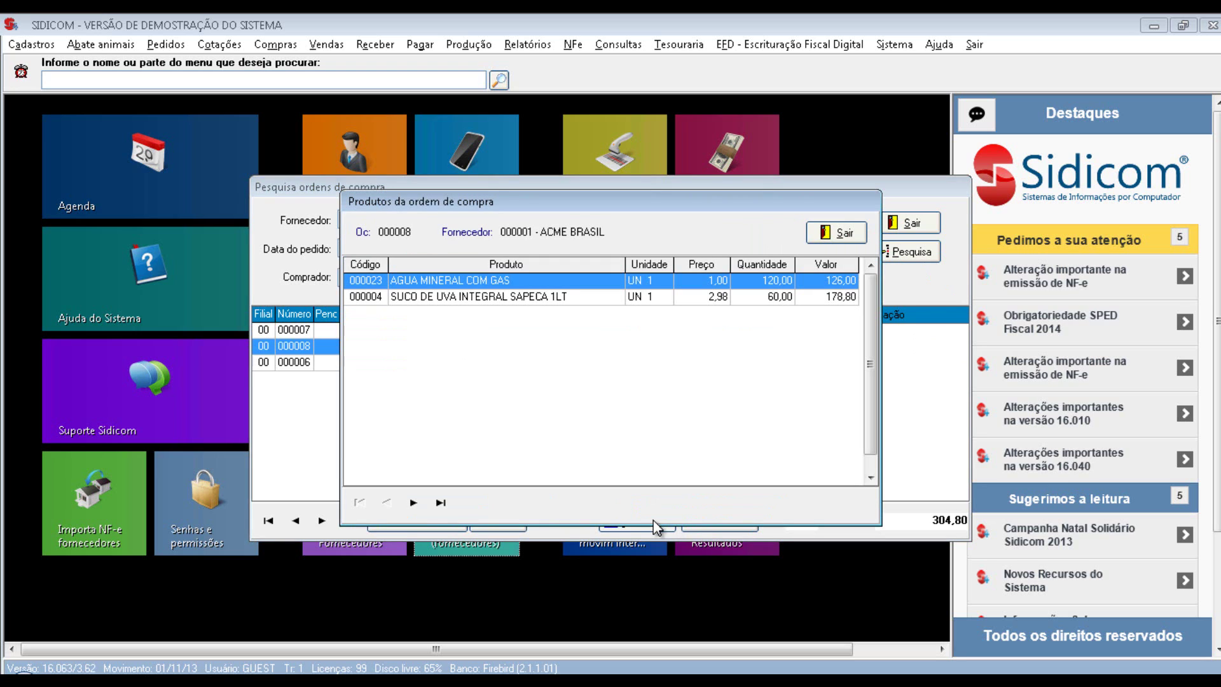
click(844, 234)
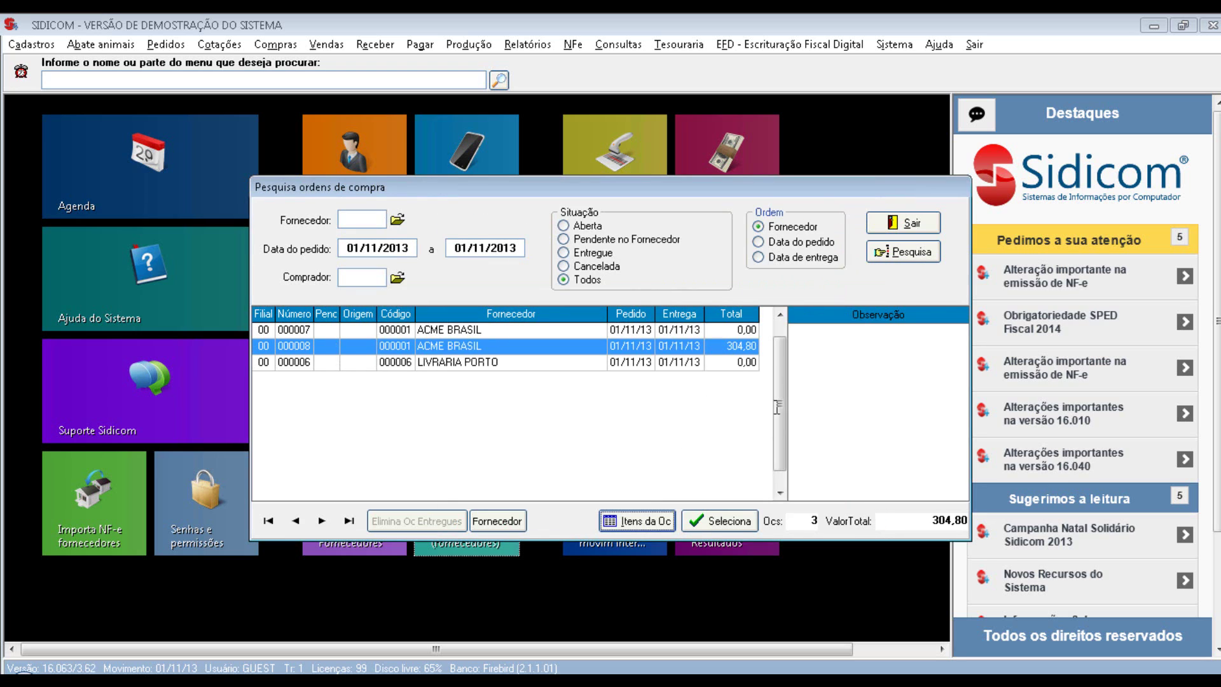
click(729, 522)
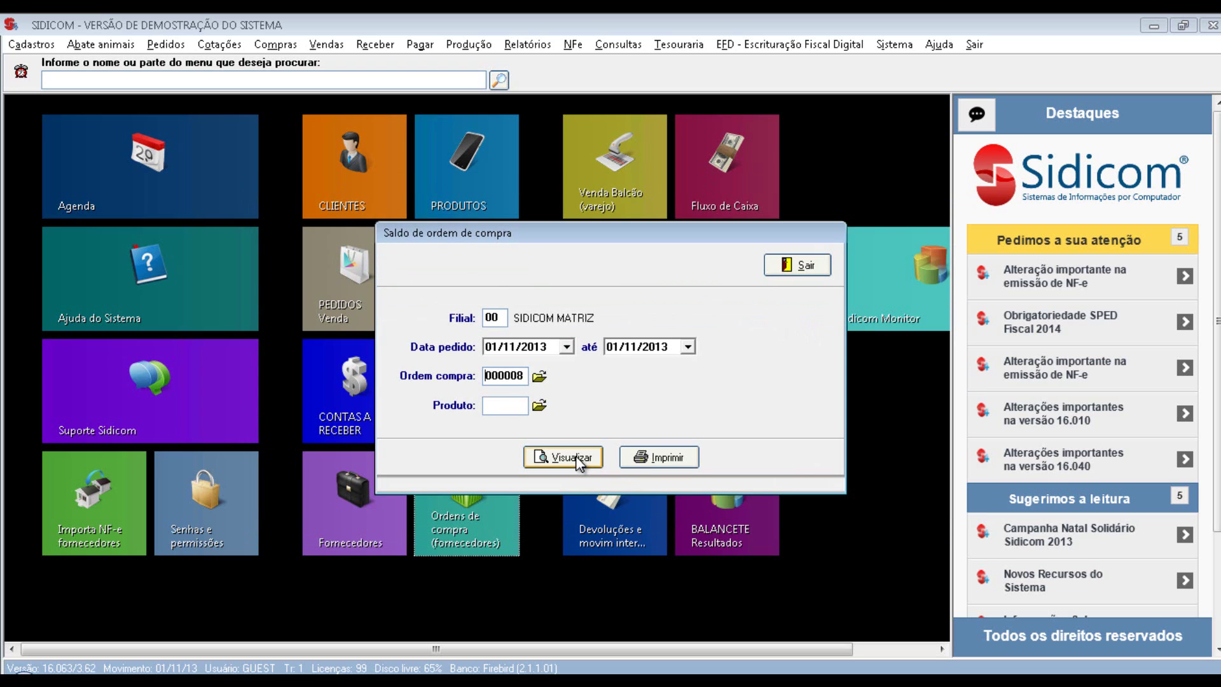
Preview the purchase order balance report for the selected order, and close both the preview and the report window.
click(579, 462)
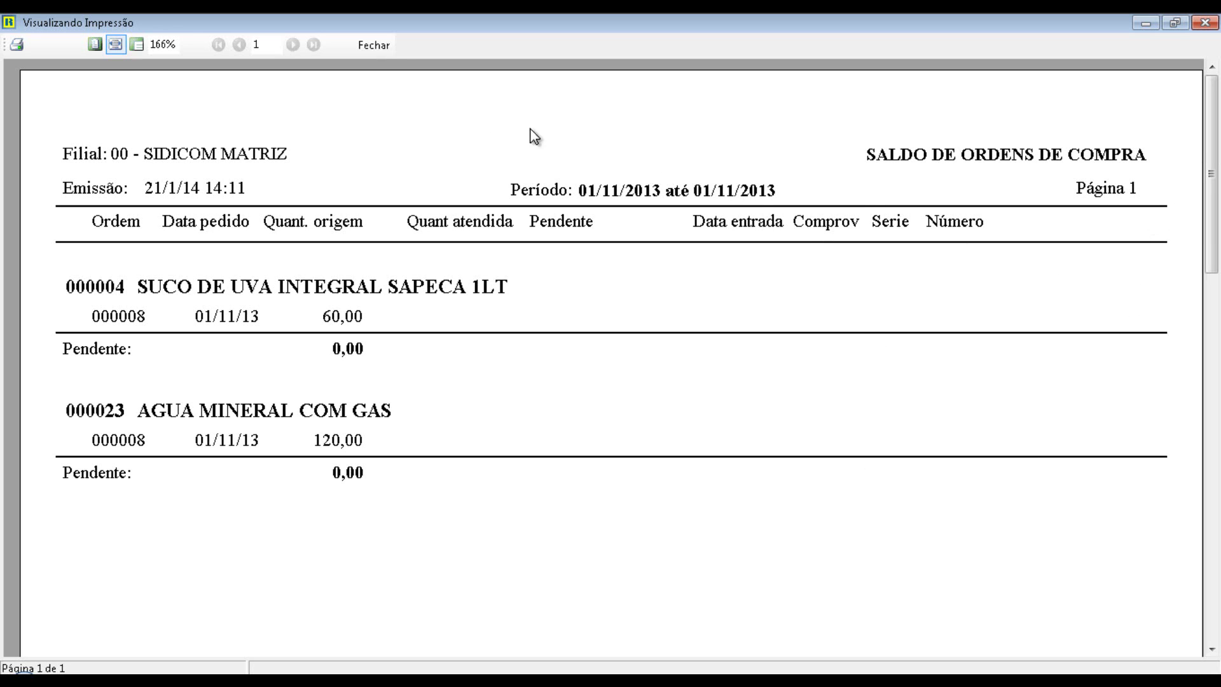
click(373, 46)
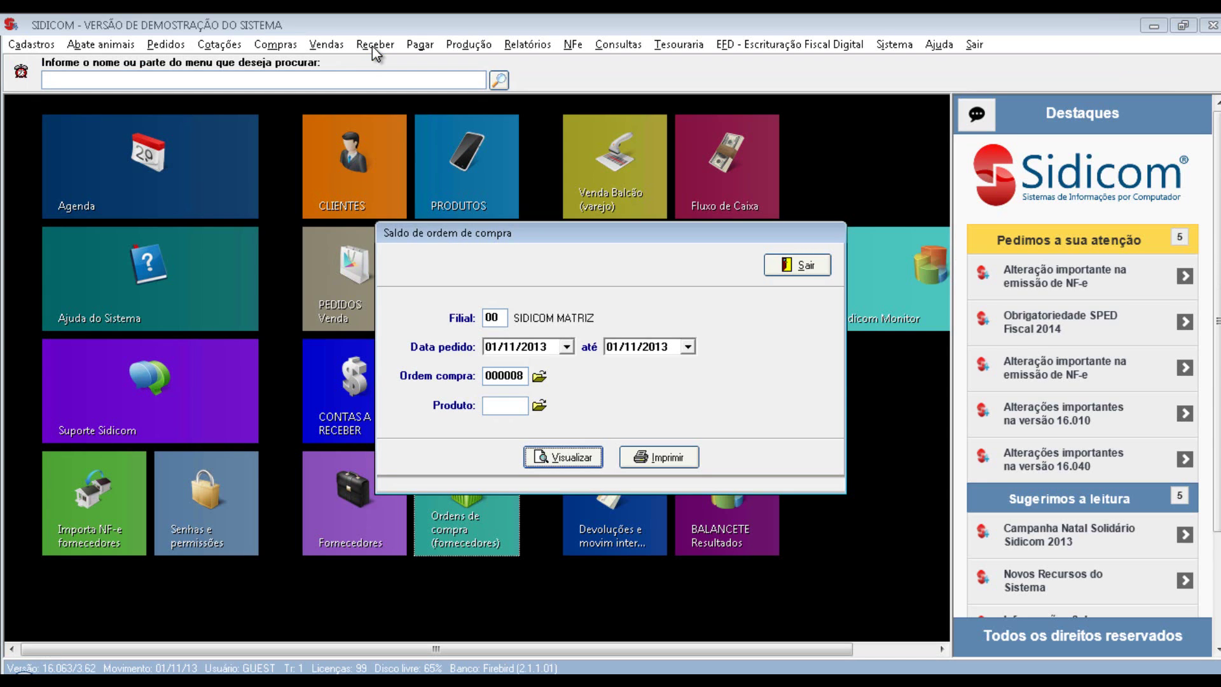
click(793, 267)
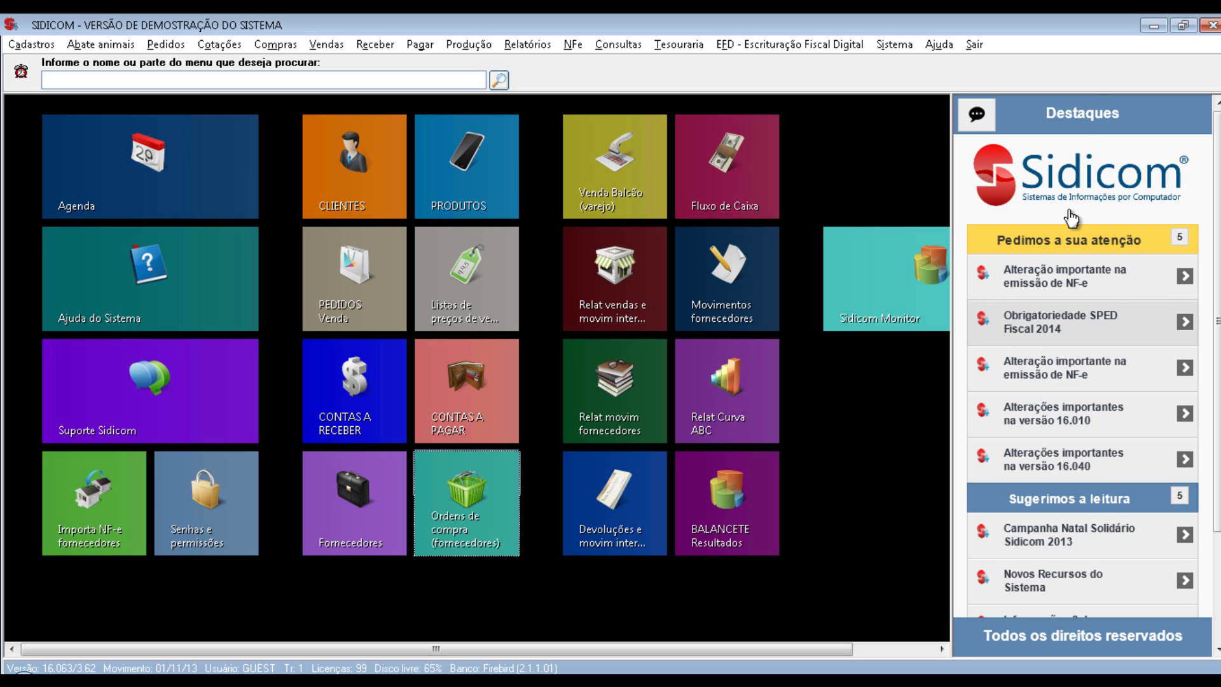
mouse_move(1022, 12)
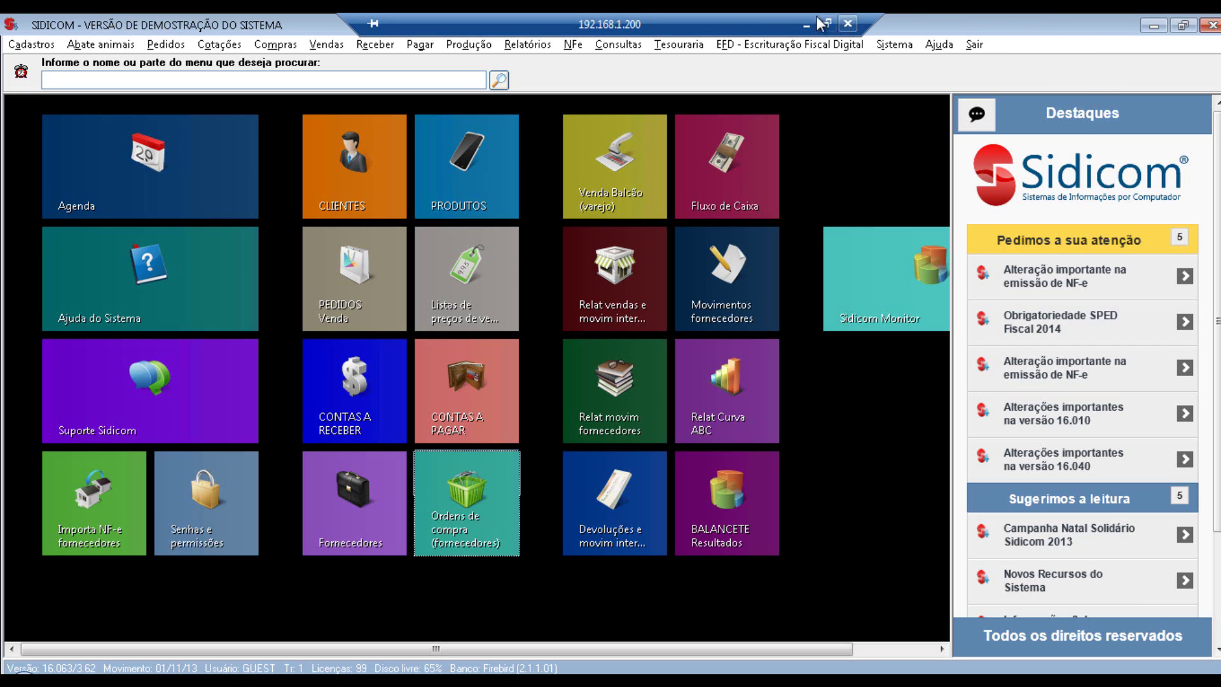
click(804, 24)
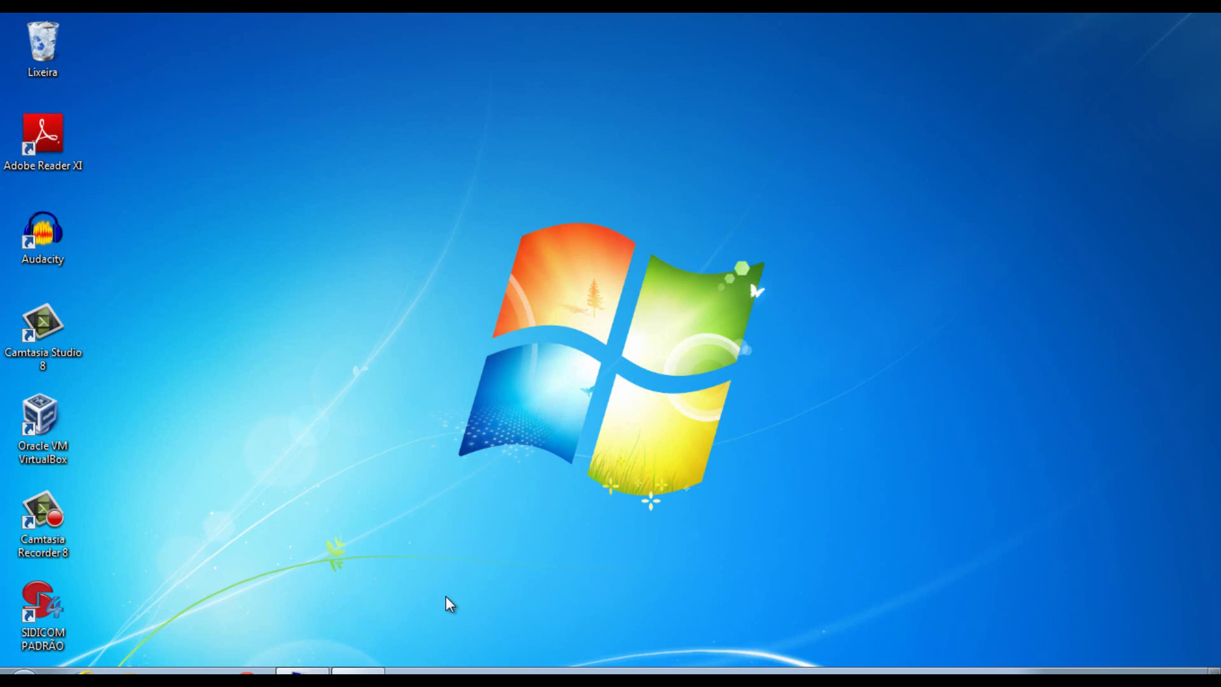
click(357, 671)
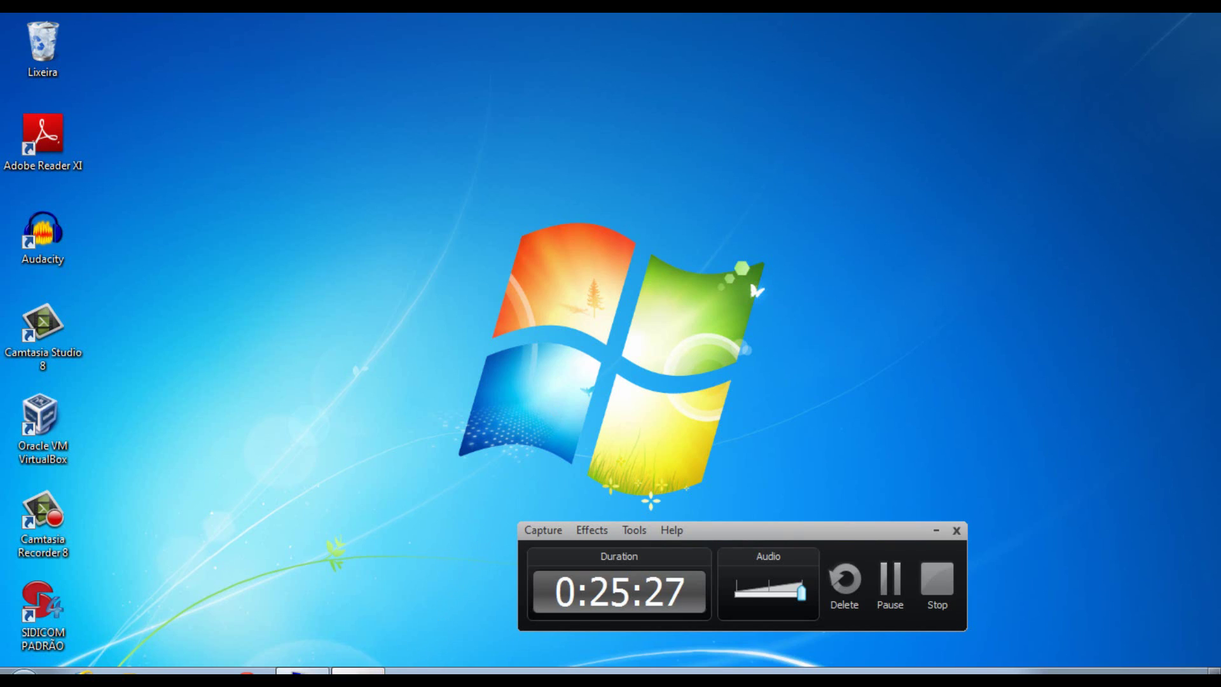